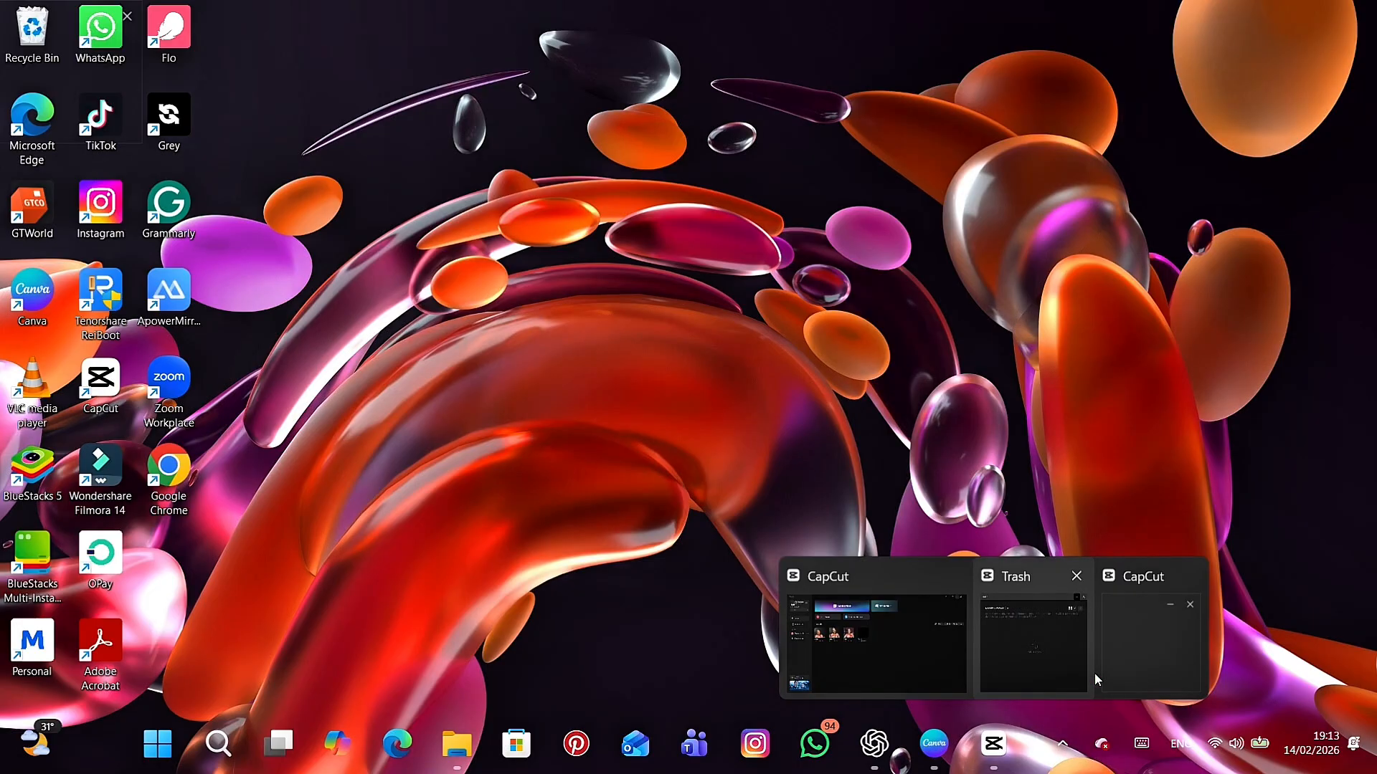
Switch to CapCut, create a new project and bring its empty editor window to the front
{"action": "left_click", "coordinate": [923, 677]}
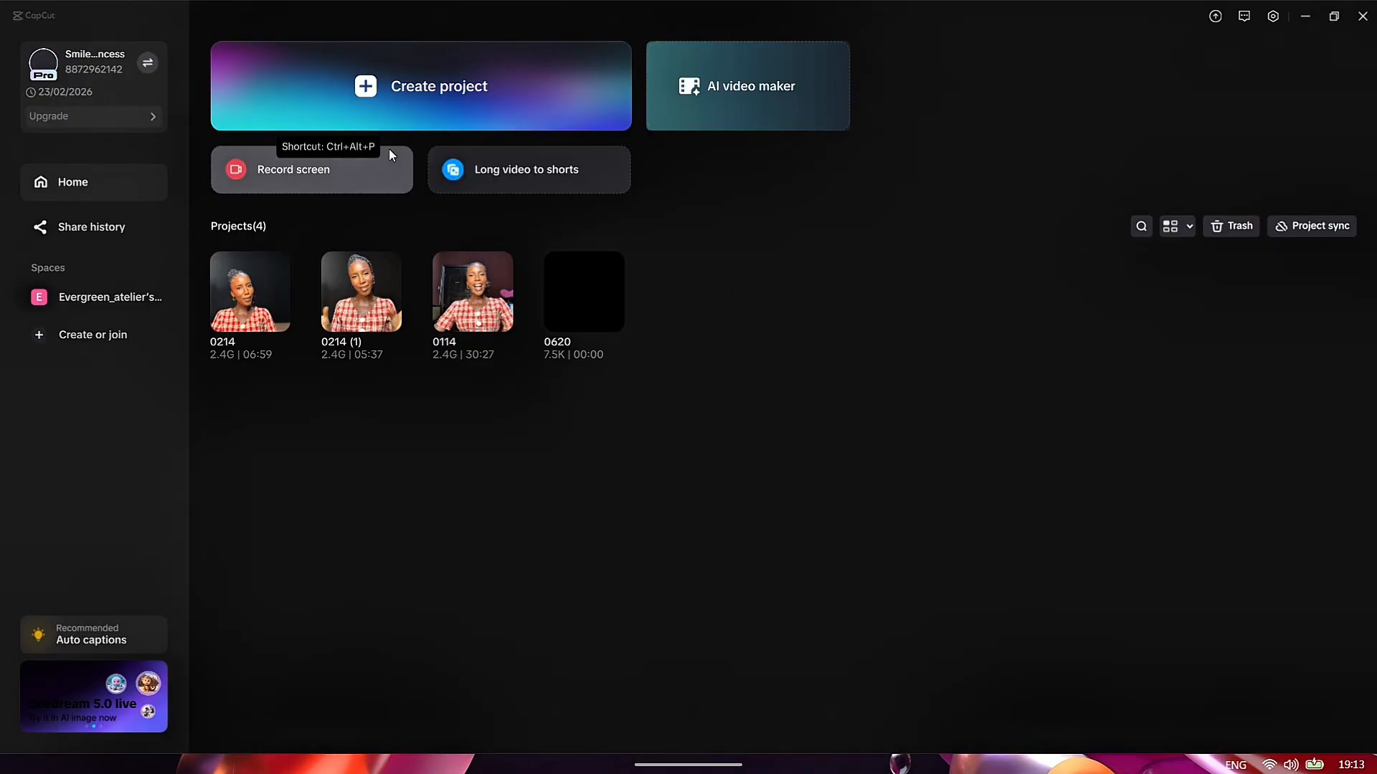
{"action": "left_click", "coordinate": [420, 87]}
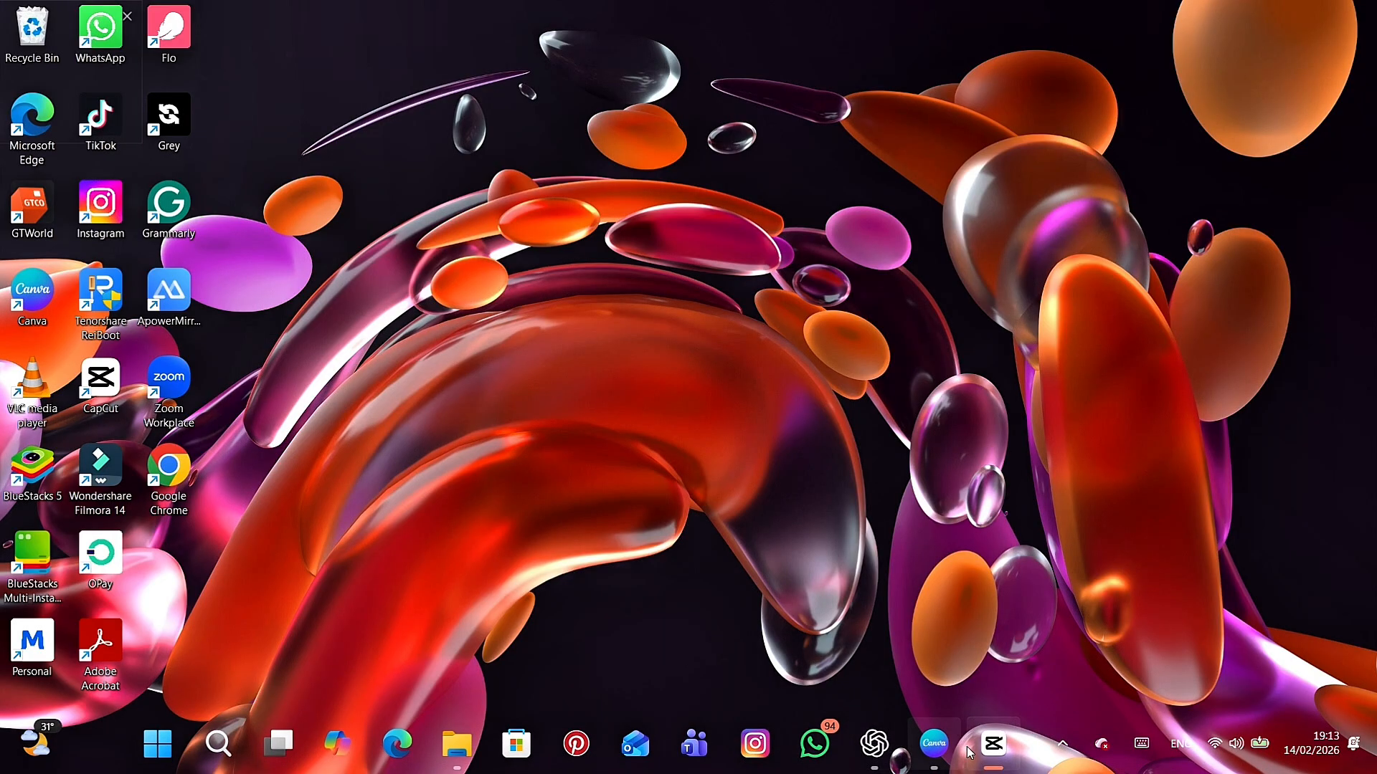
{"action": "mouse_move", "coordinate": [993, 746]}
{"action": "left_click", "coordinate": [954, 683]}
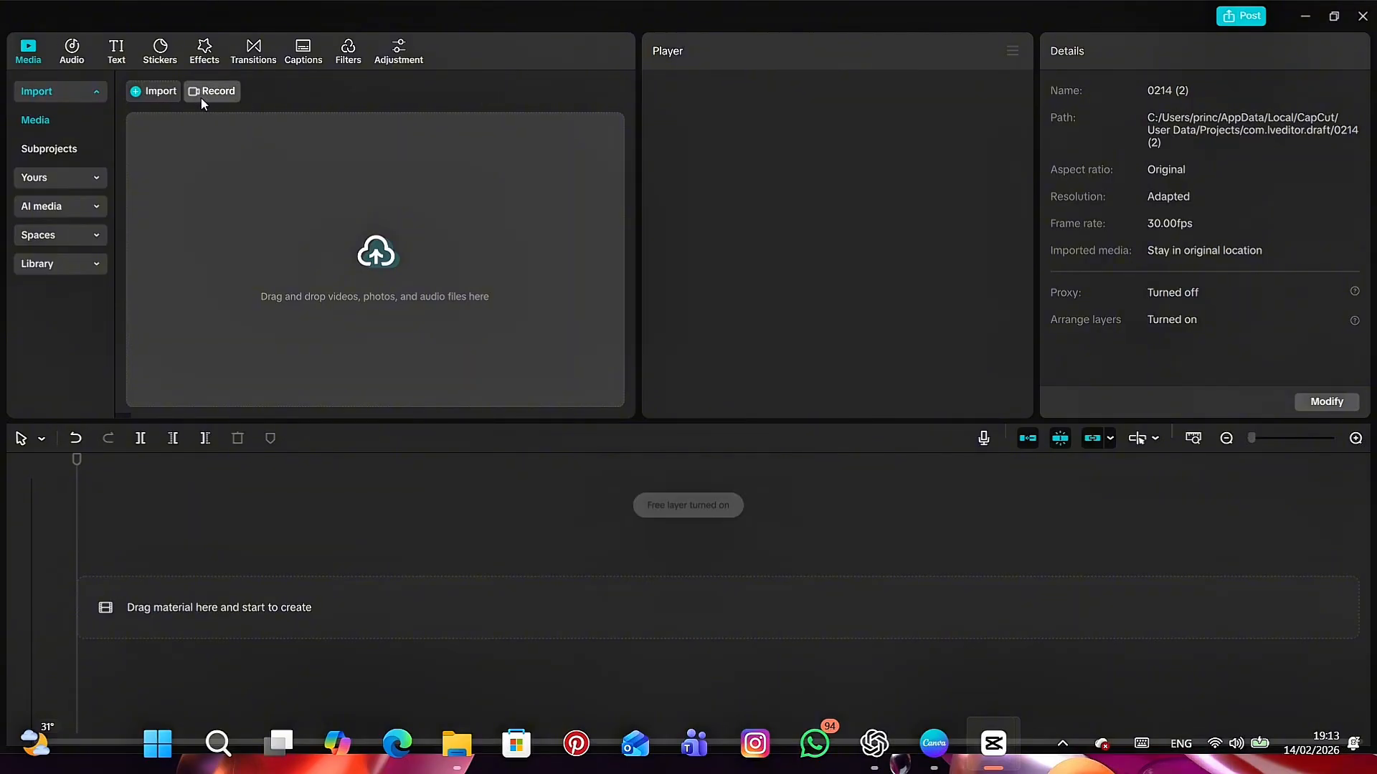
Import the empty room image with the black wall and parquet floor from the Downloads folder
{"action": "left_click", "coordinate": [325, 229]}
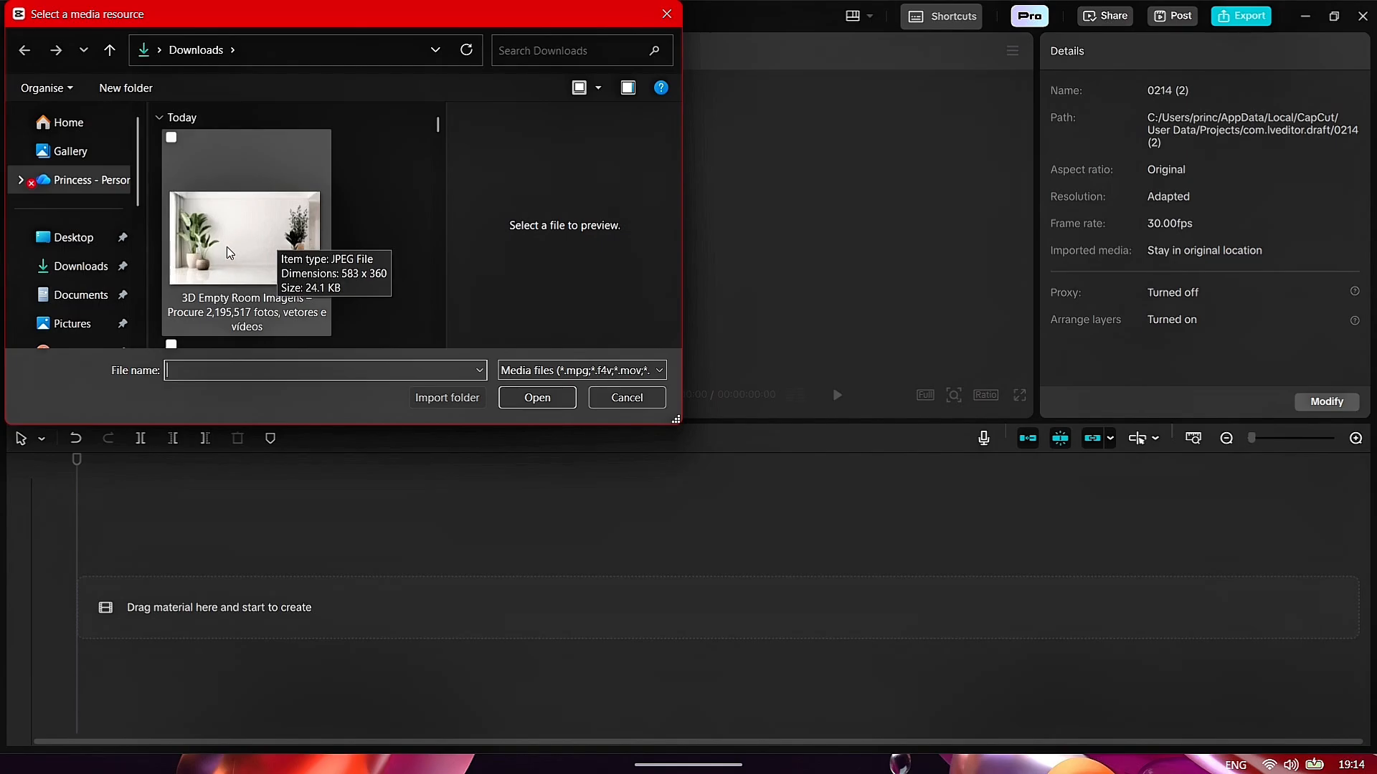
{"action": "scroll", "coordinate": [219, 234], "scroll_direction": "down", "scroll_amount": 3}
{"action": "left_click", "coordinate": [222, 235]}
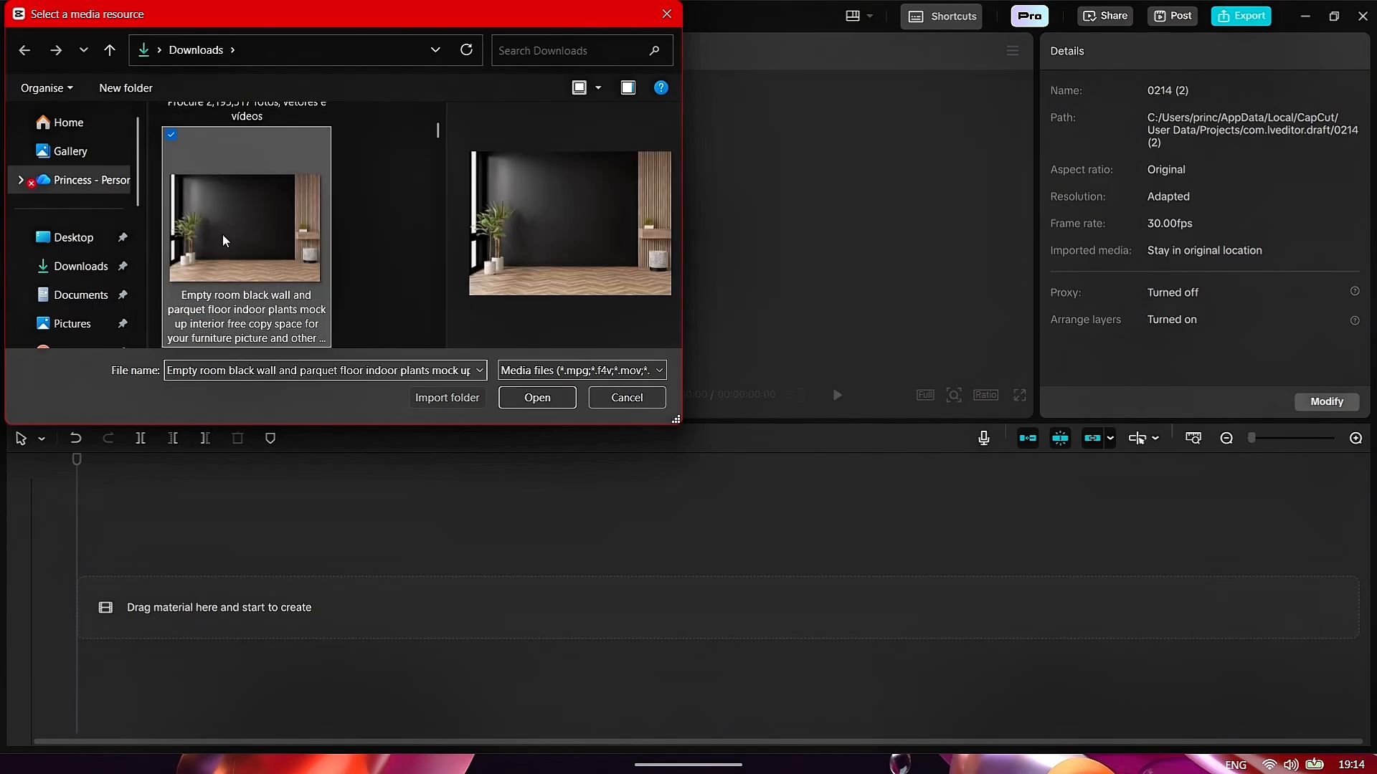
{"action": "left_click", "coordinate": [539, 398]}
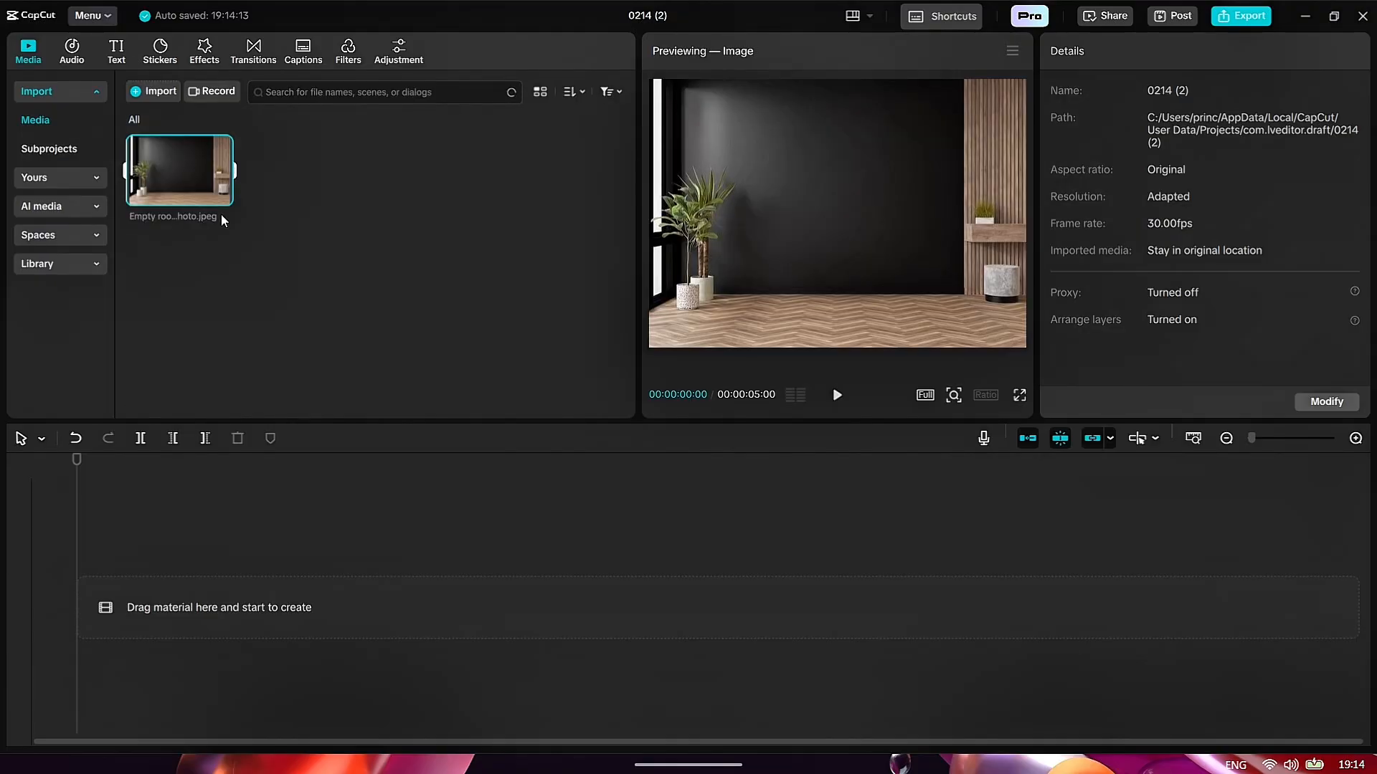
Import the IANC3712 video from the youtube folder into the project media
{"action": "left_click", "coordinate": [152, 106]}
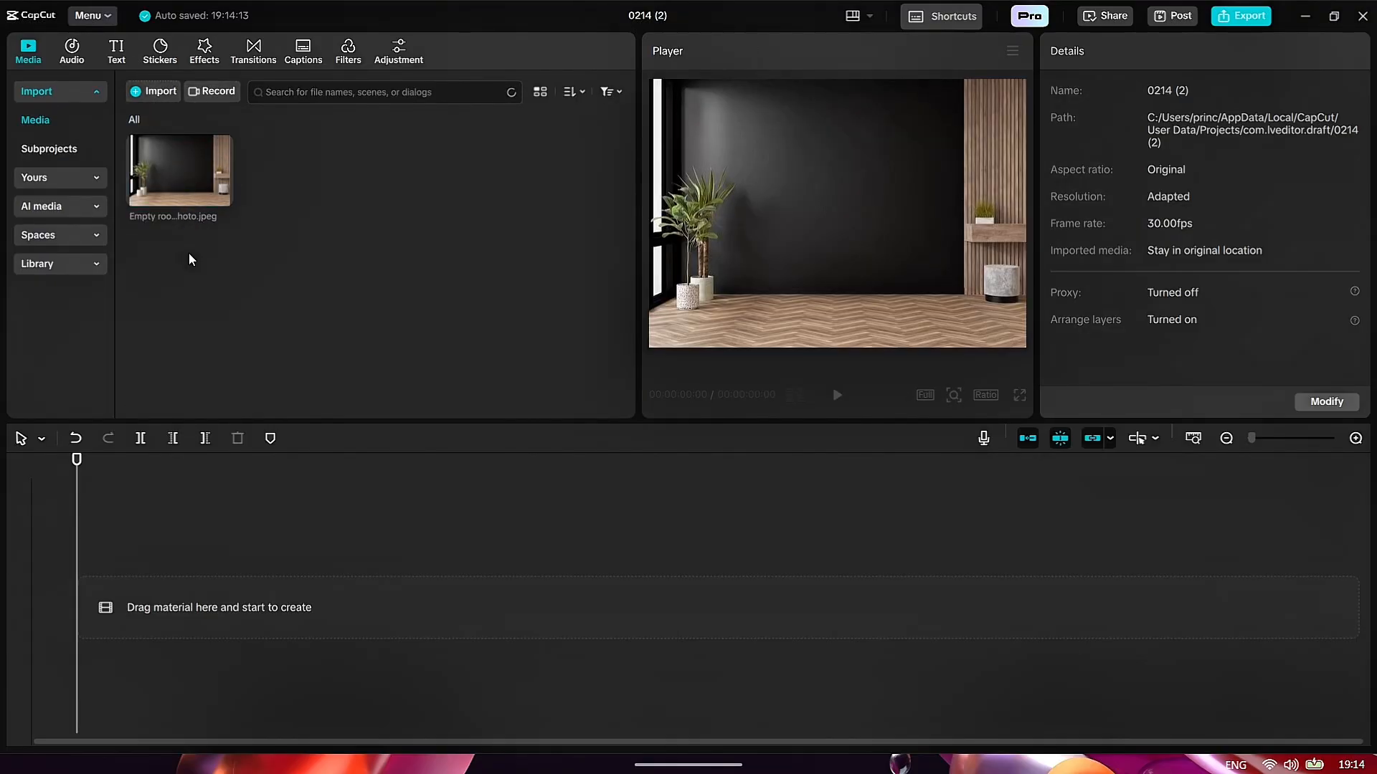
{"action": "scroll", "coordinate": [60, 293], "scroll_direction": "down", "scroll_amount": 2}
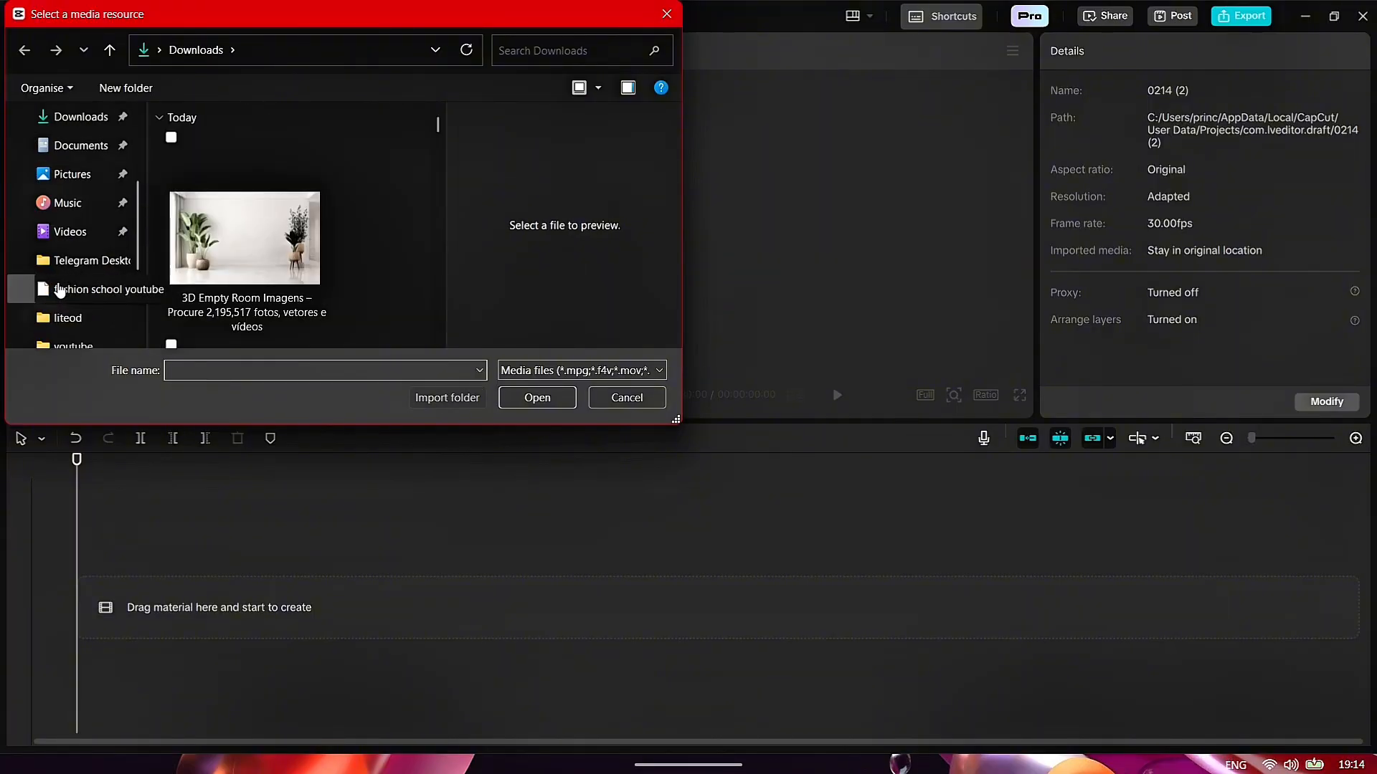
{"action": "scroll", "coordinate": [66, 310], "scroll_direction": "down", "scroll_amount": 2}
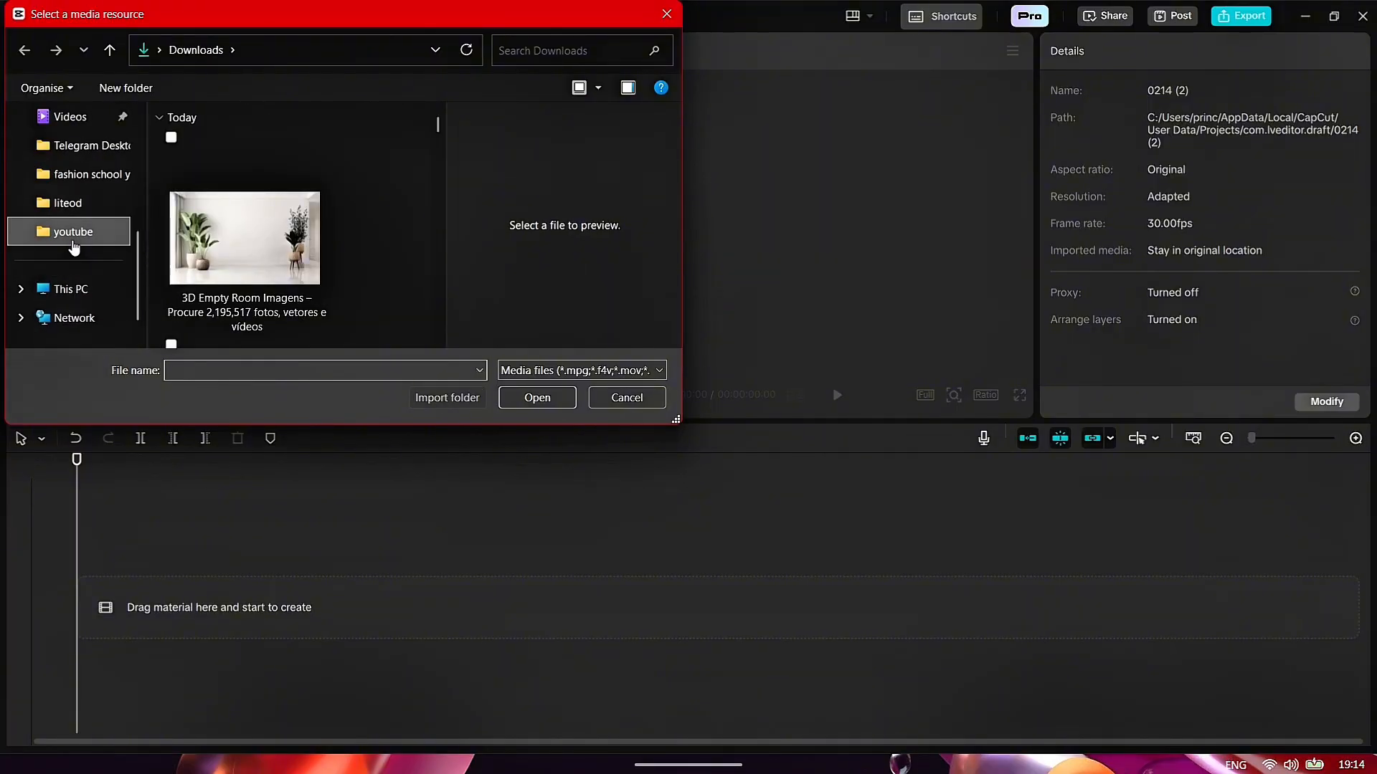
{"action": "left_click", "coordinate": [74, 247]}
{"action": "left_click", "coordinate": [355, 285]}
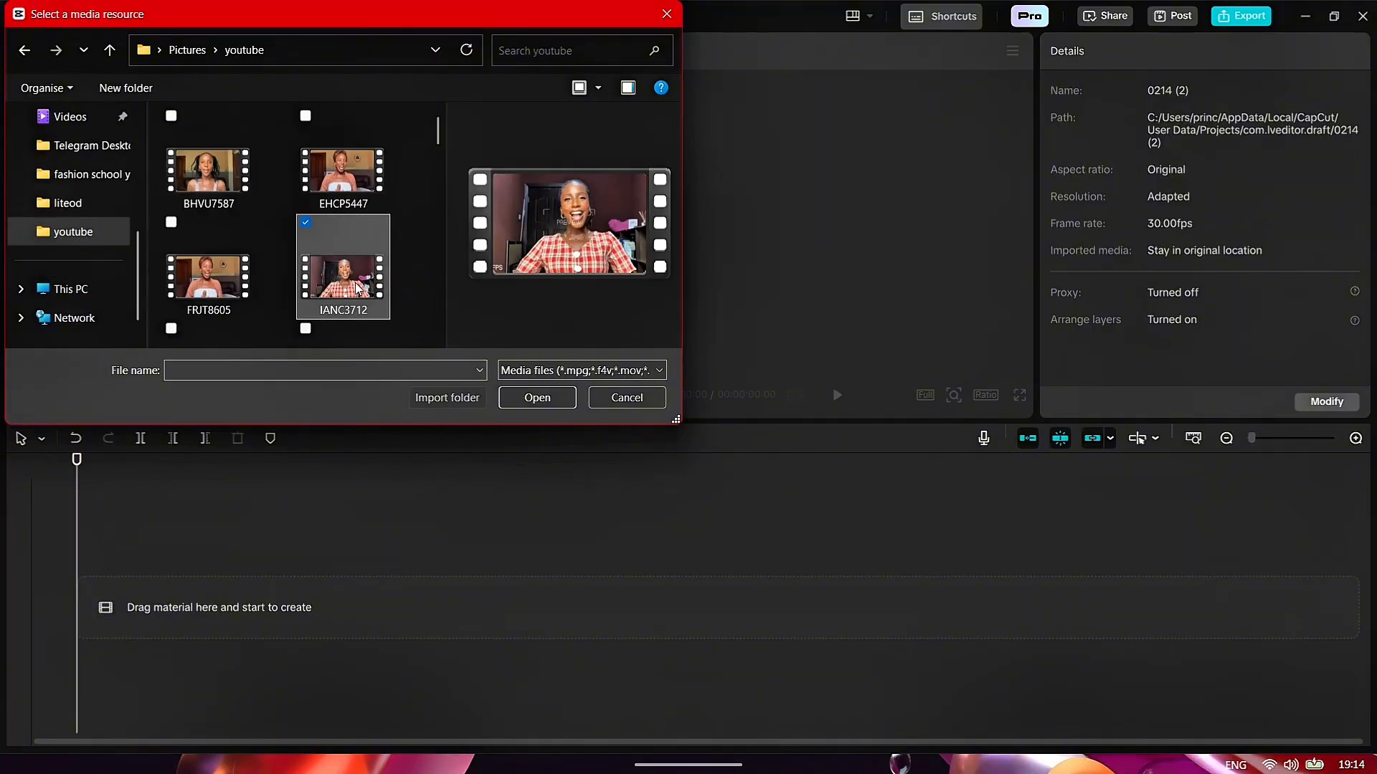
{"action": "left_click", "coordinate": [557, 400]}
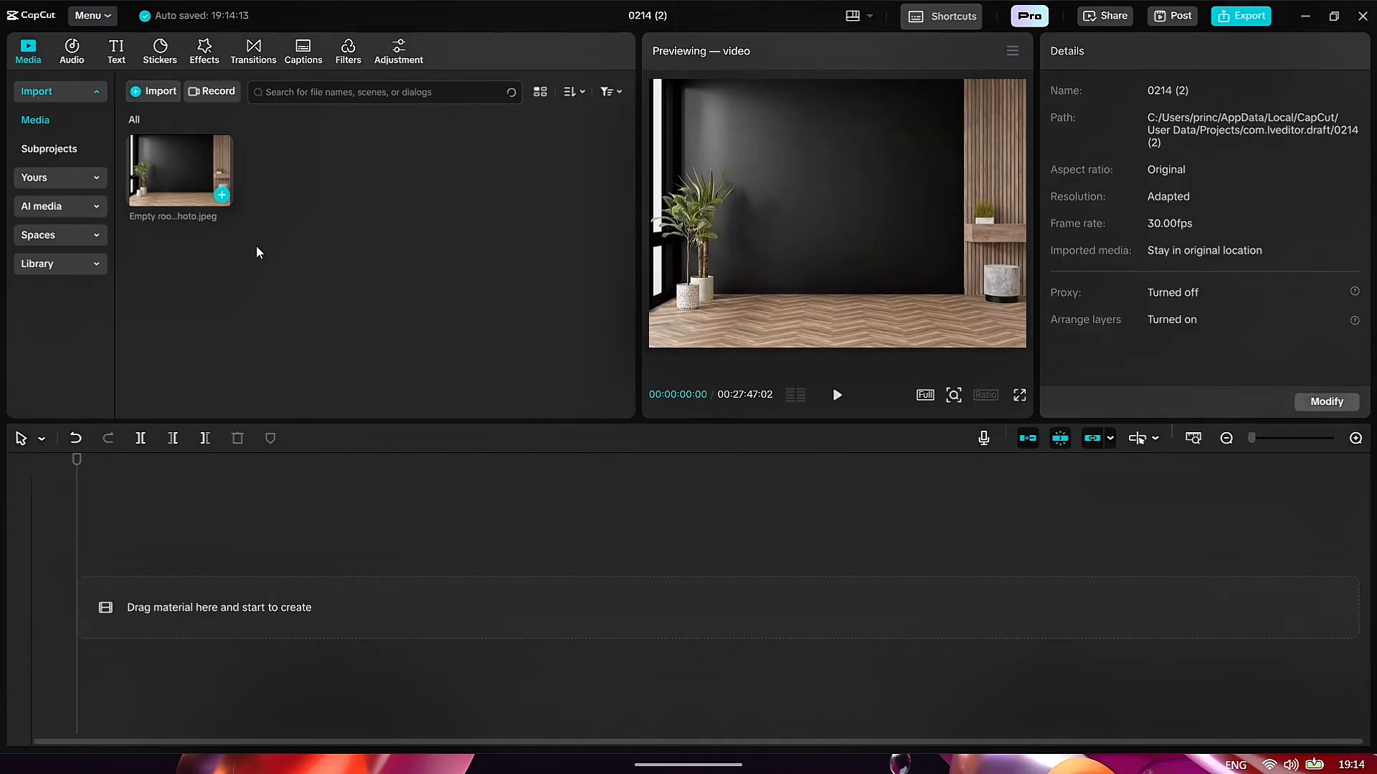
Add the empty room image and IANC3712.MOV to the timeline, placing the video on a track above the image
{"action": "left_click", "coordinate": [223, 195]}
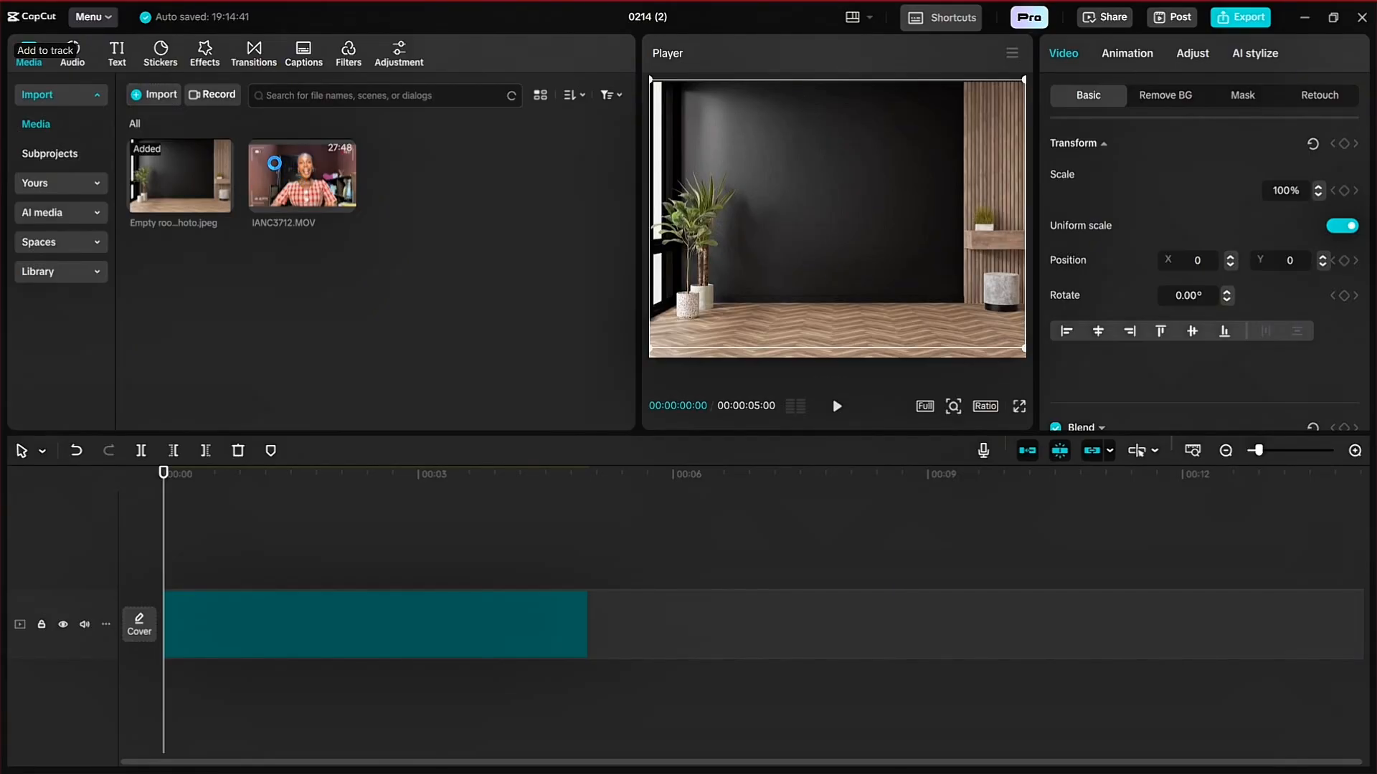
{"action": "left_click", "coordinate": [274, 162]}
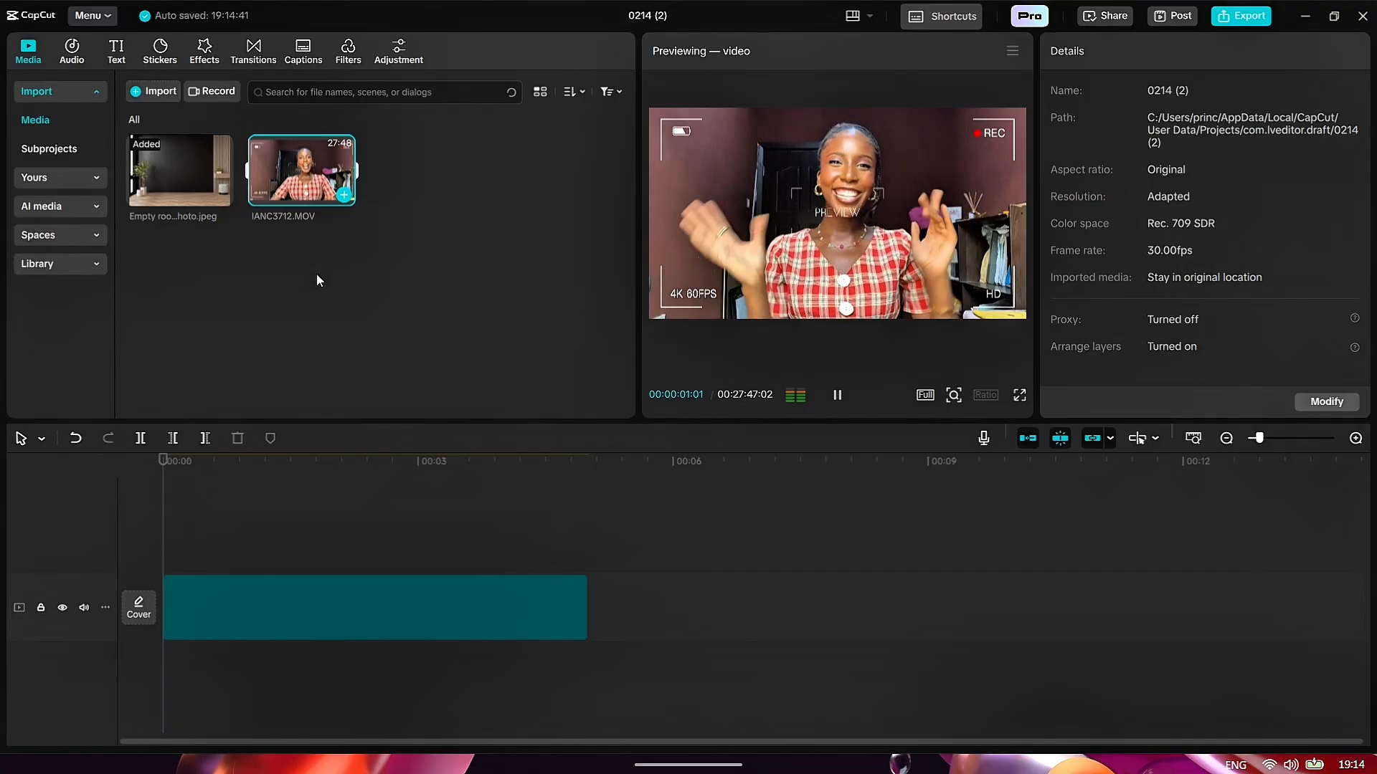
{"action": "left_click", "coordinate": [344, 198]}
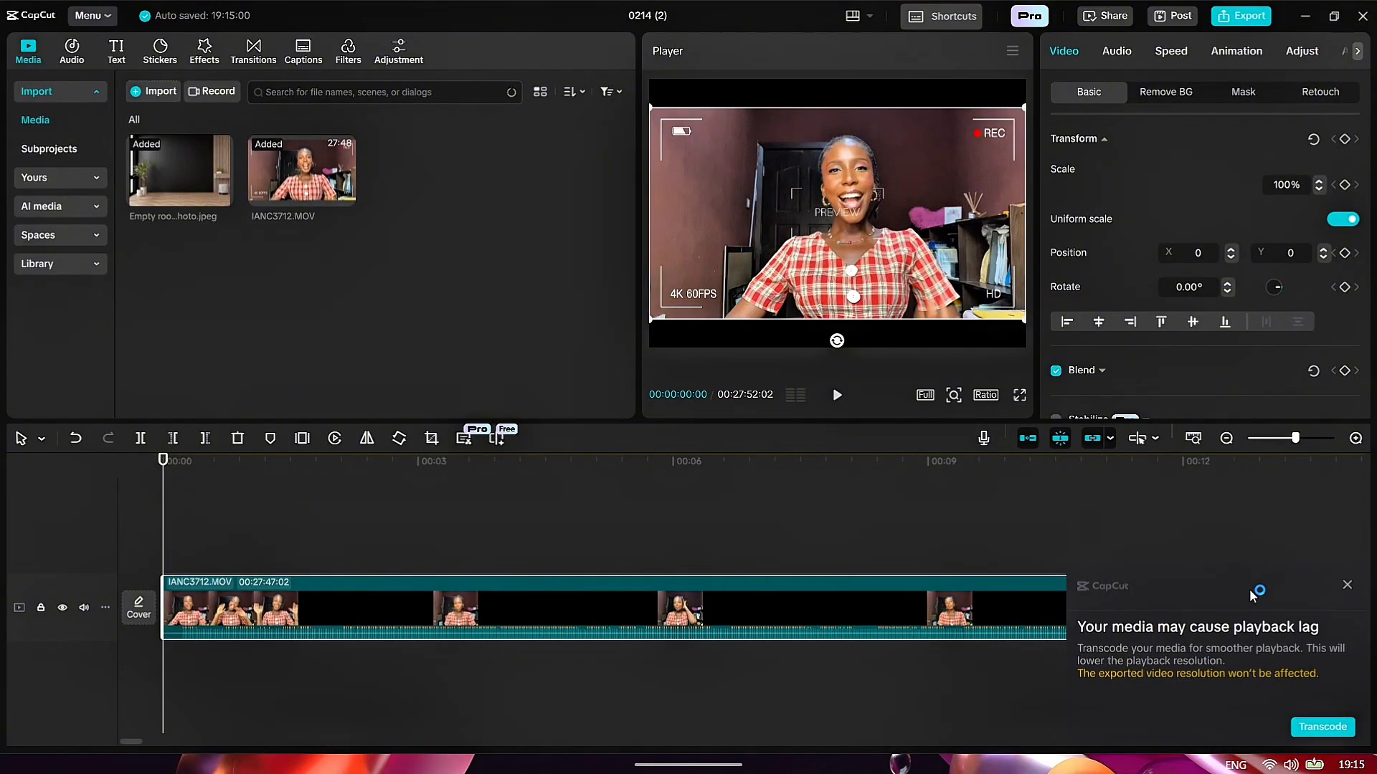
{"action": "left_click", "coordinate": [1346, 587]}
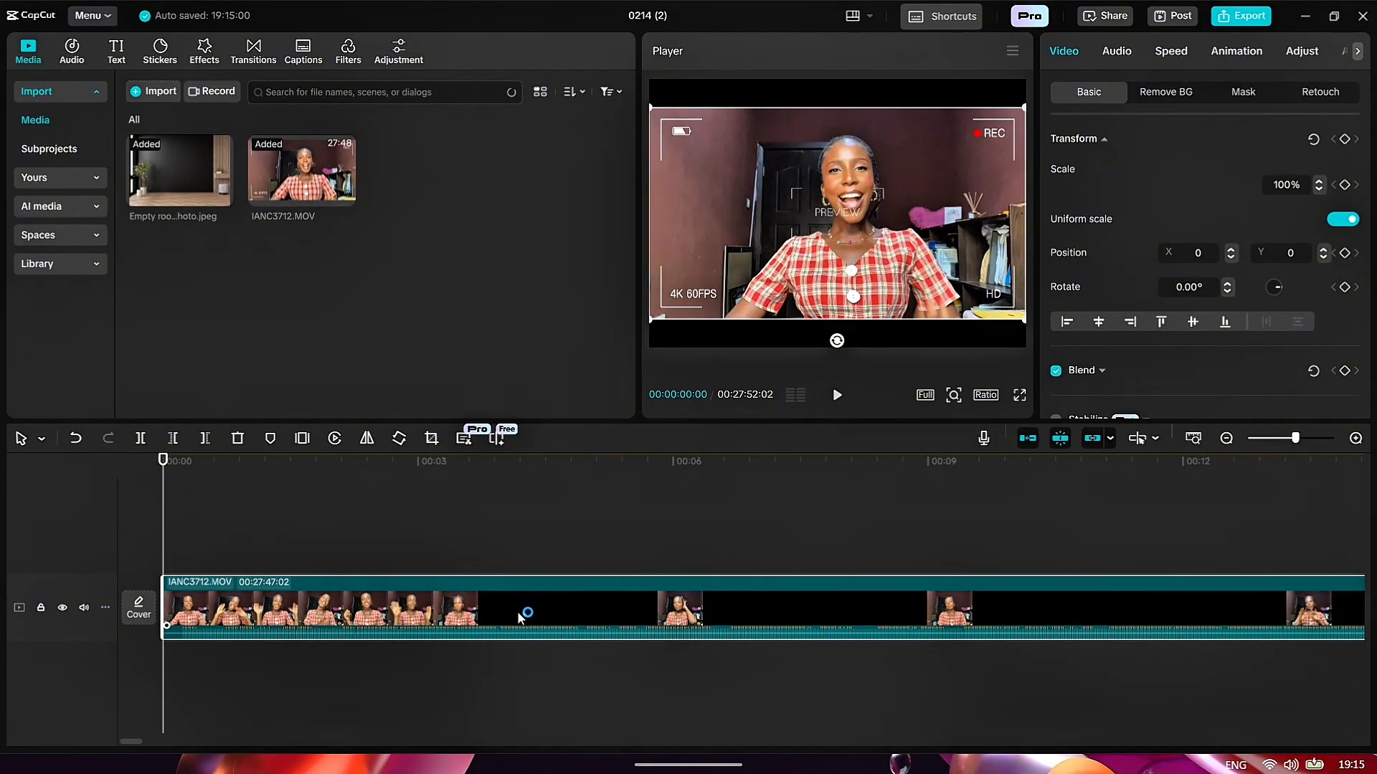
{"action": "left_click_drag", "start_coordinate": [509, 544], "coordinate": [510, 531]}
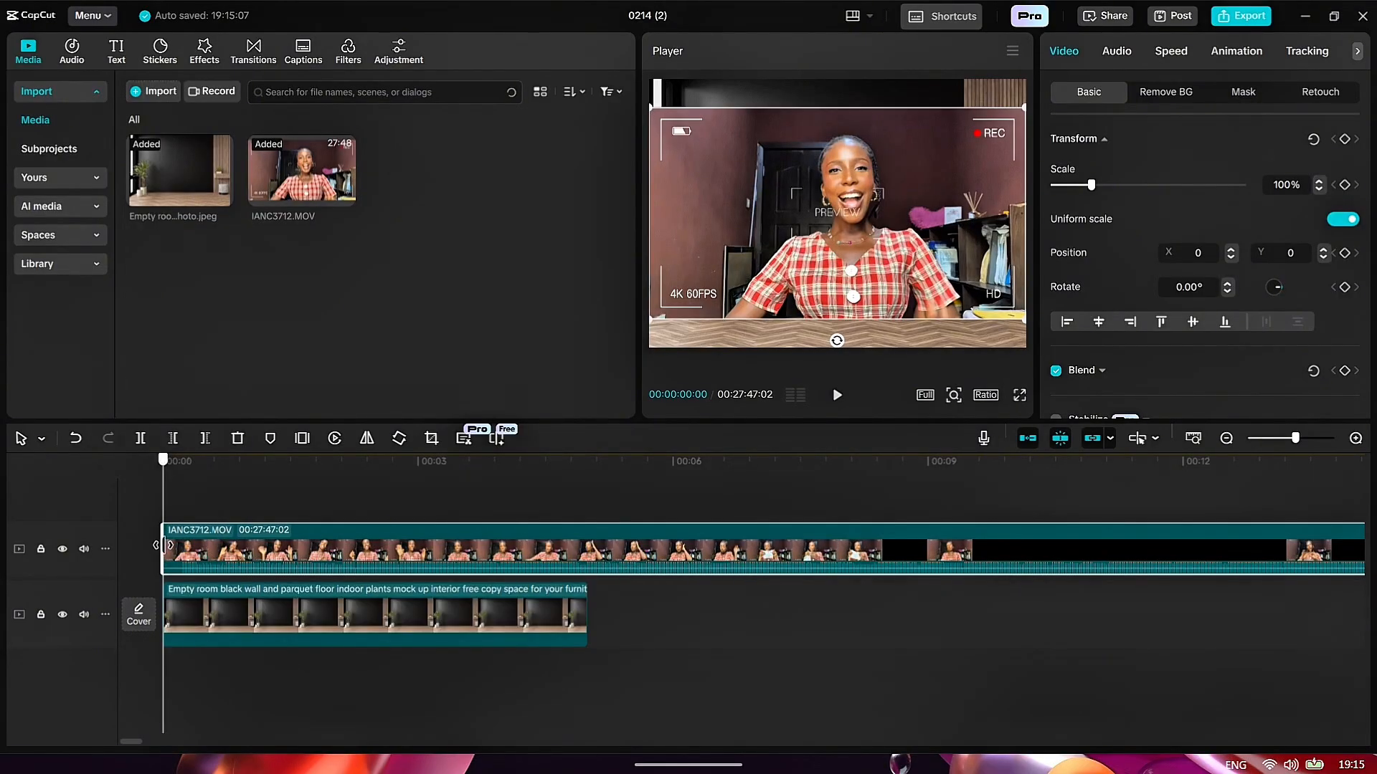
Trim about 39 seconds off the start of IANC3712.MOV and move the clip back to the beginning of the timeline
{"action": "key", "text": "space"}
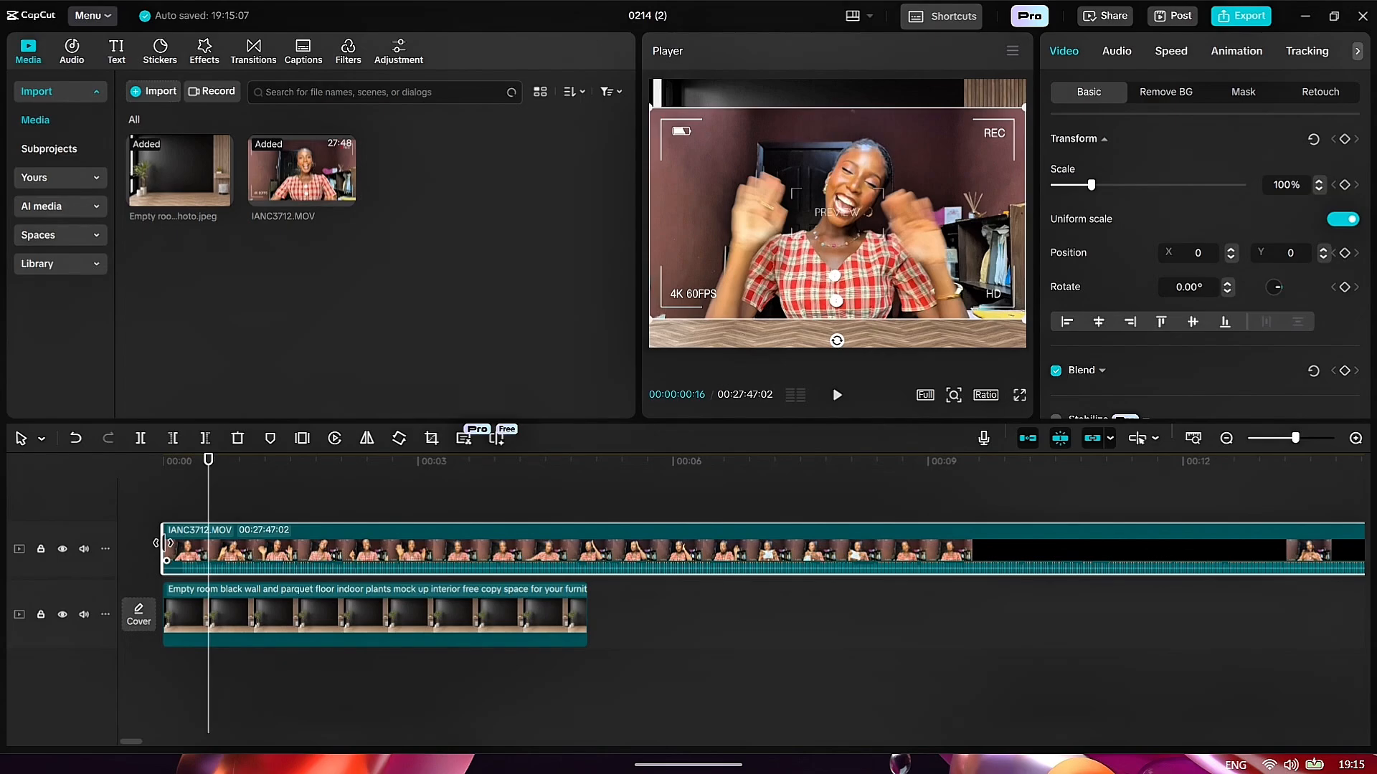
{"action": "left_click_drag", "start_coordinate": [152, 549], "coordinate": [213, 549]}
{"action": "left_click_drag", "start_coordinate": [313, 559], "coordinate": [2, 556]}
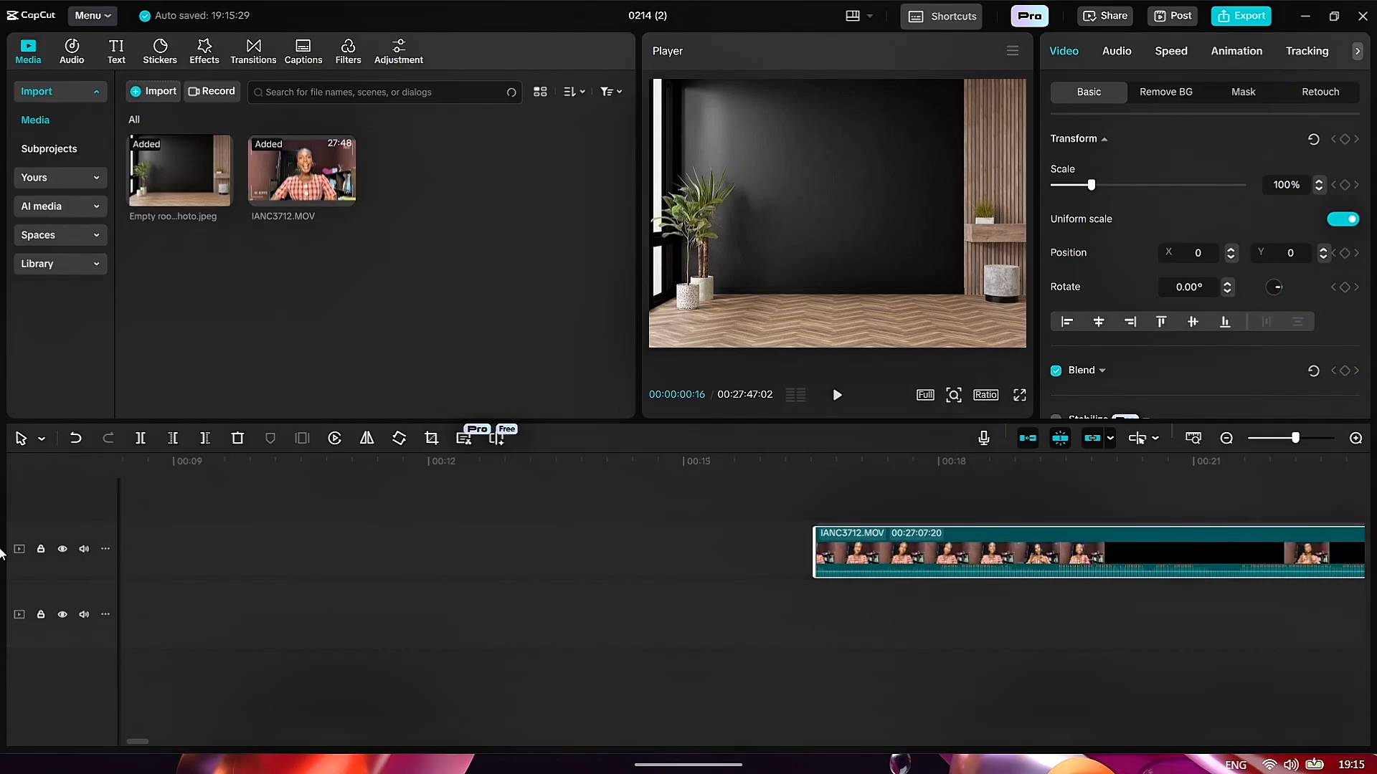
{"action": "left_click_drag", "start_coordinate": [845, 571], "coordinate": [2, 566]}
{"action": "left_click_drag", "start_coordinate": [267, 566], "coordinate": [431, 559]}
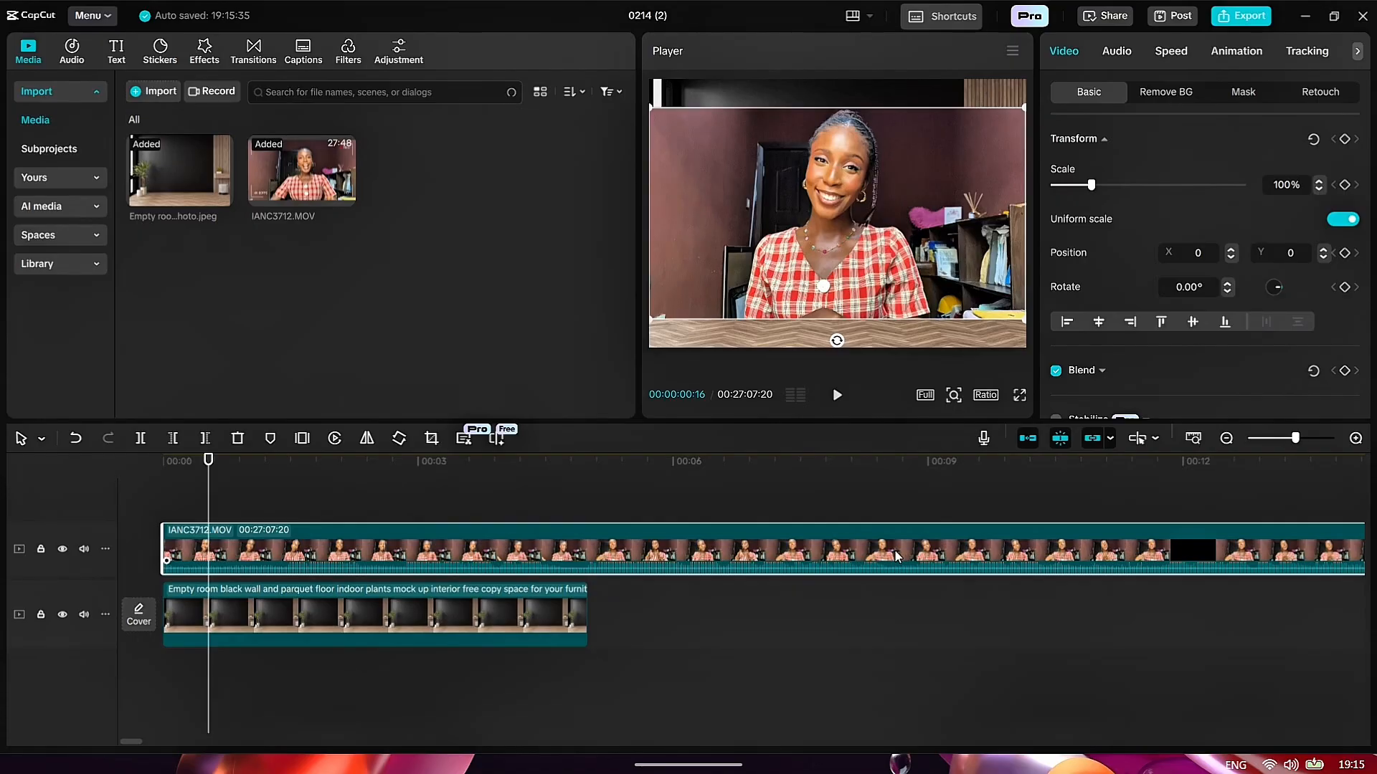
Split the video clip at 00:00:13:16 and delete the part after the split
{"action": "left_click", "coordinate": [1313, 592]}
{"action": "left_click", "coordinate": [1309, 562]}
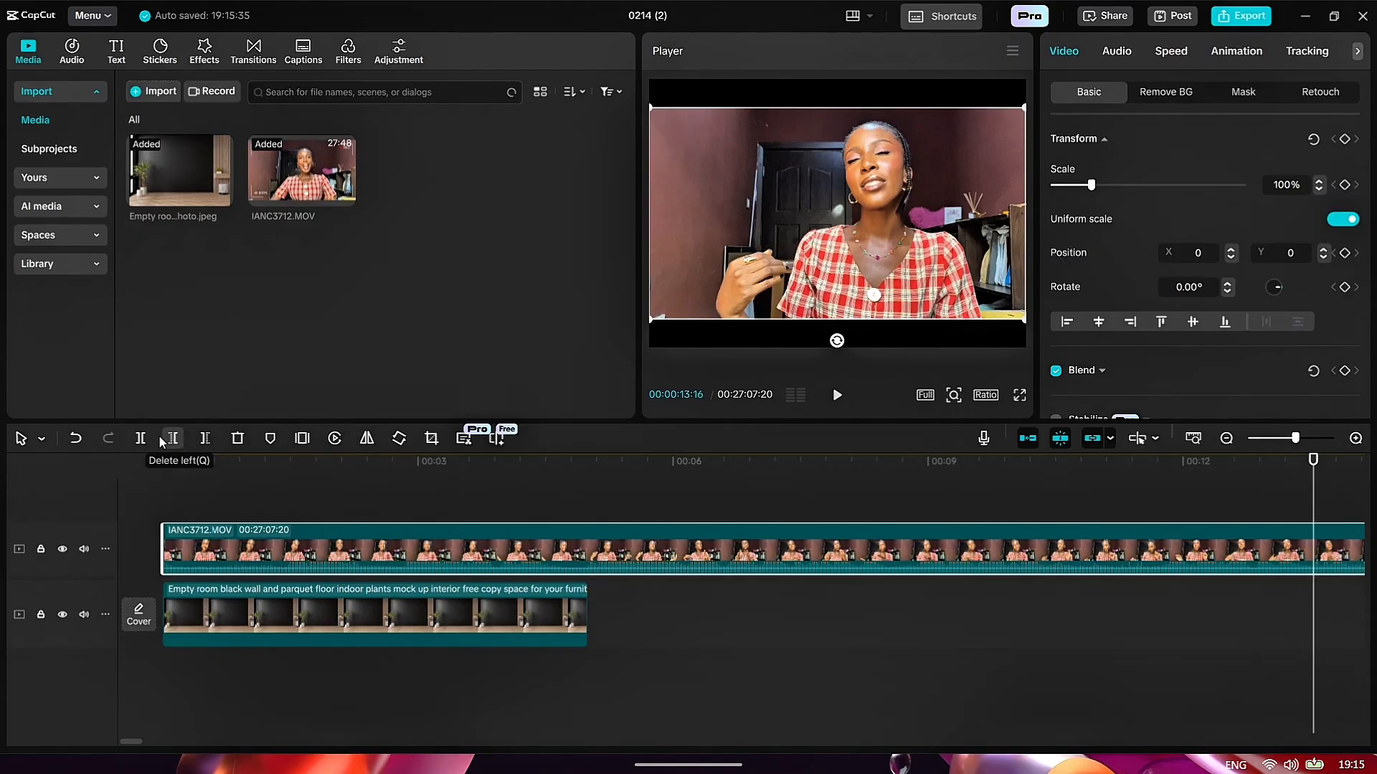
{"action": "left_click", "coordinate": [138, 439]}
{"action": "scroll", "coordinate": [1167, 660], "scroll_direction": "right", "scroll_amount": 5}
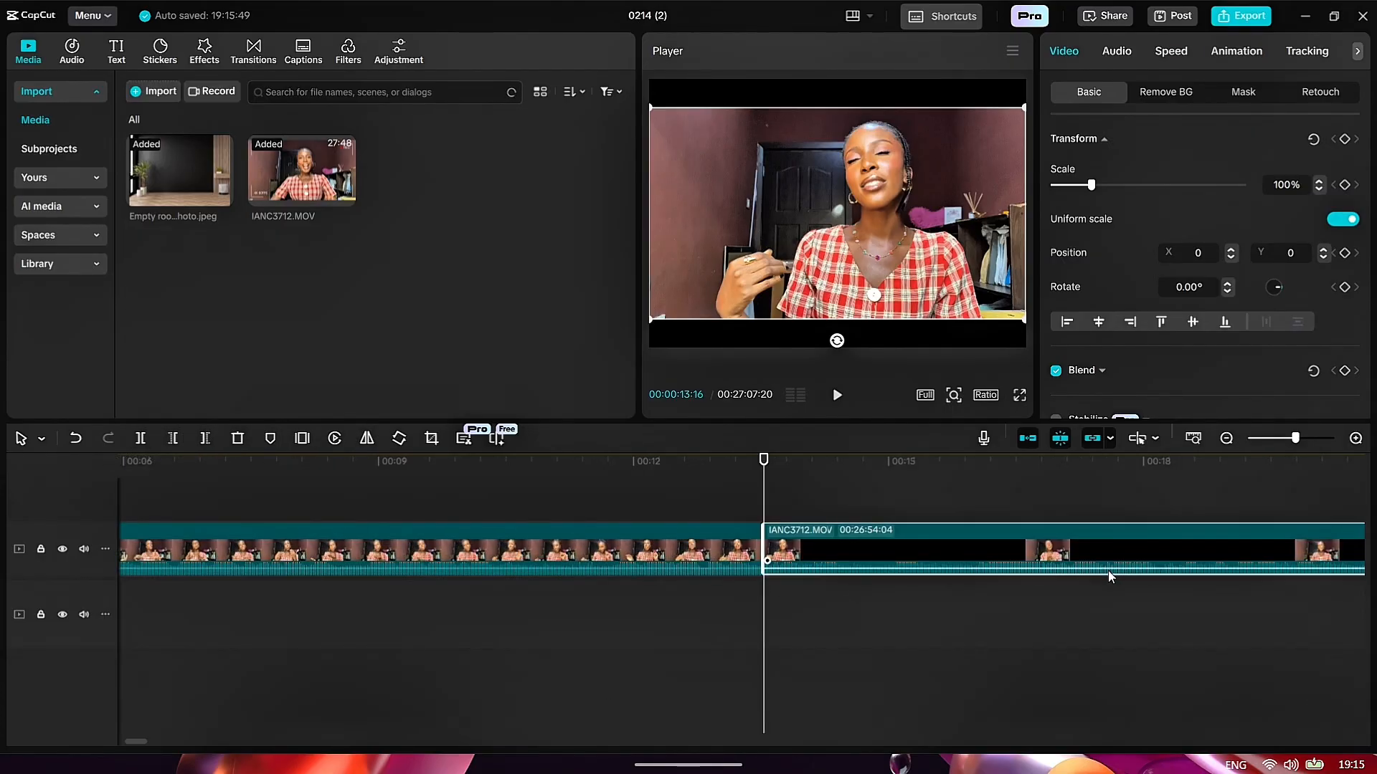
{"action": "key", "text": "Delete"}
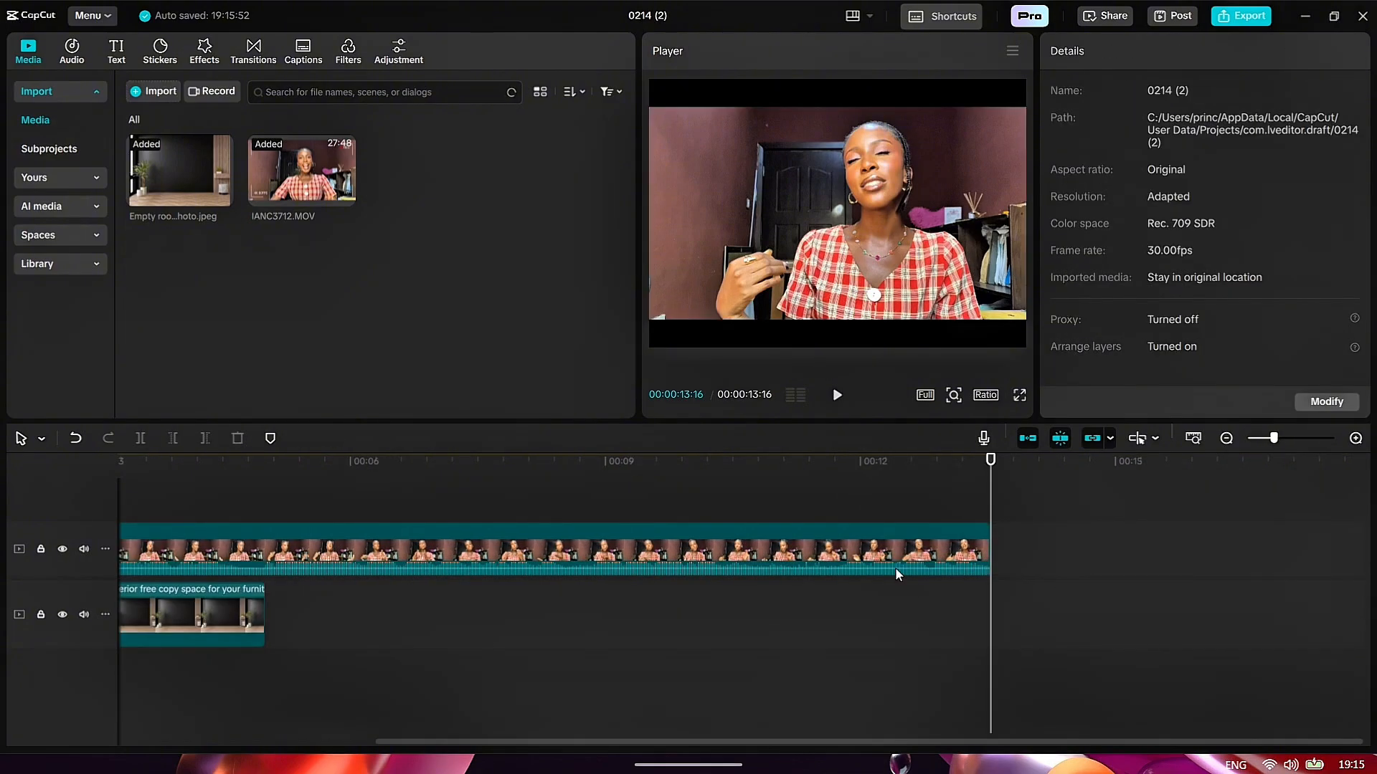
Extend the empty room image clip to 00:00:13:16 so it ends together with the video clip
{"action": "left_click", "coordinate": [883, 559]}
{"action": "left_click", "coordinate": [228, 618]}
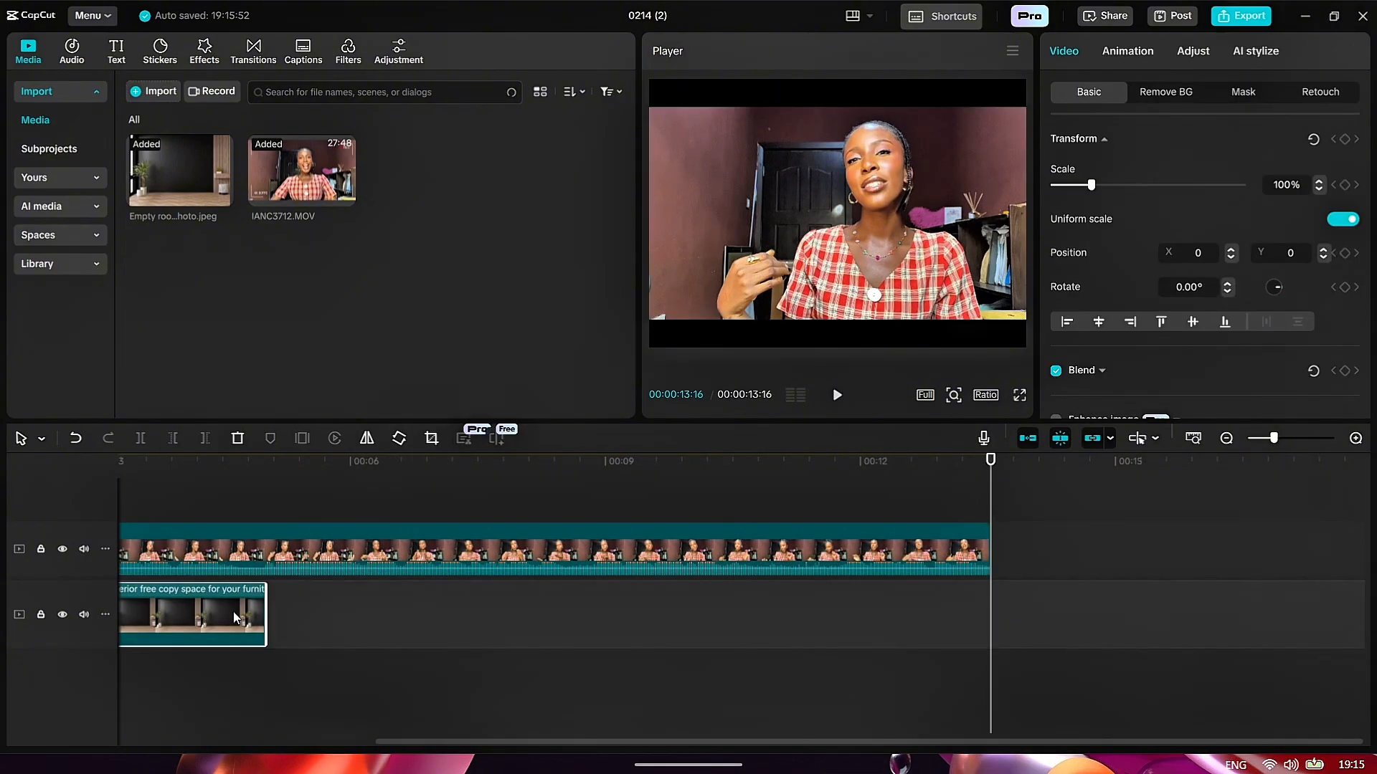
{"action": "left_click_drag", "start_coordinate": [265, 607], "coordinate": [990, 608]}
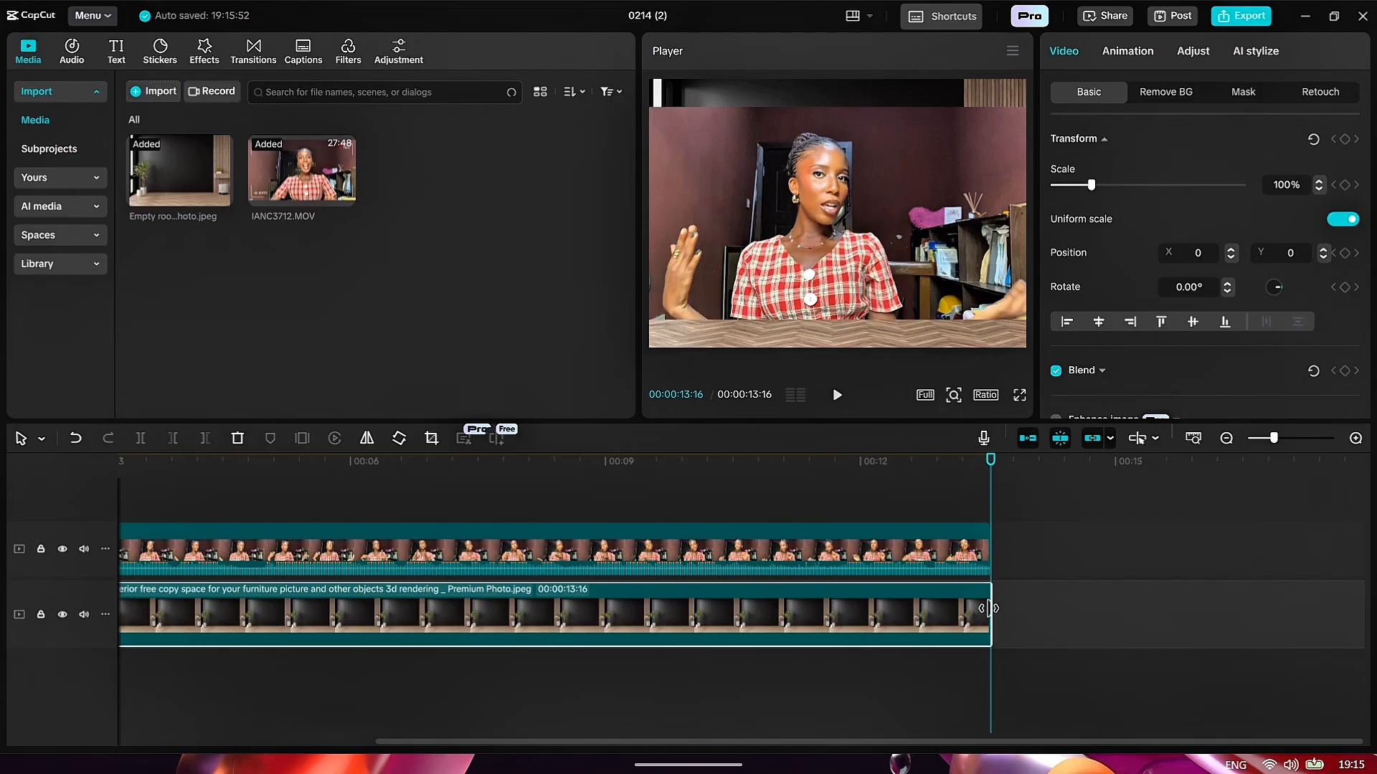
Apply Auto removal to the background of the IANC3712.MOV clip
{"action": "left_click", "coordinate": [829, 563]}
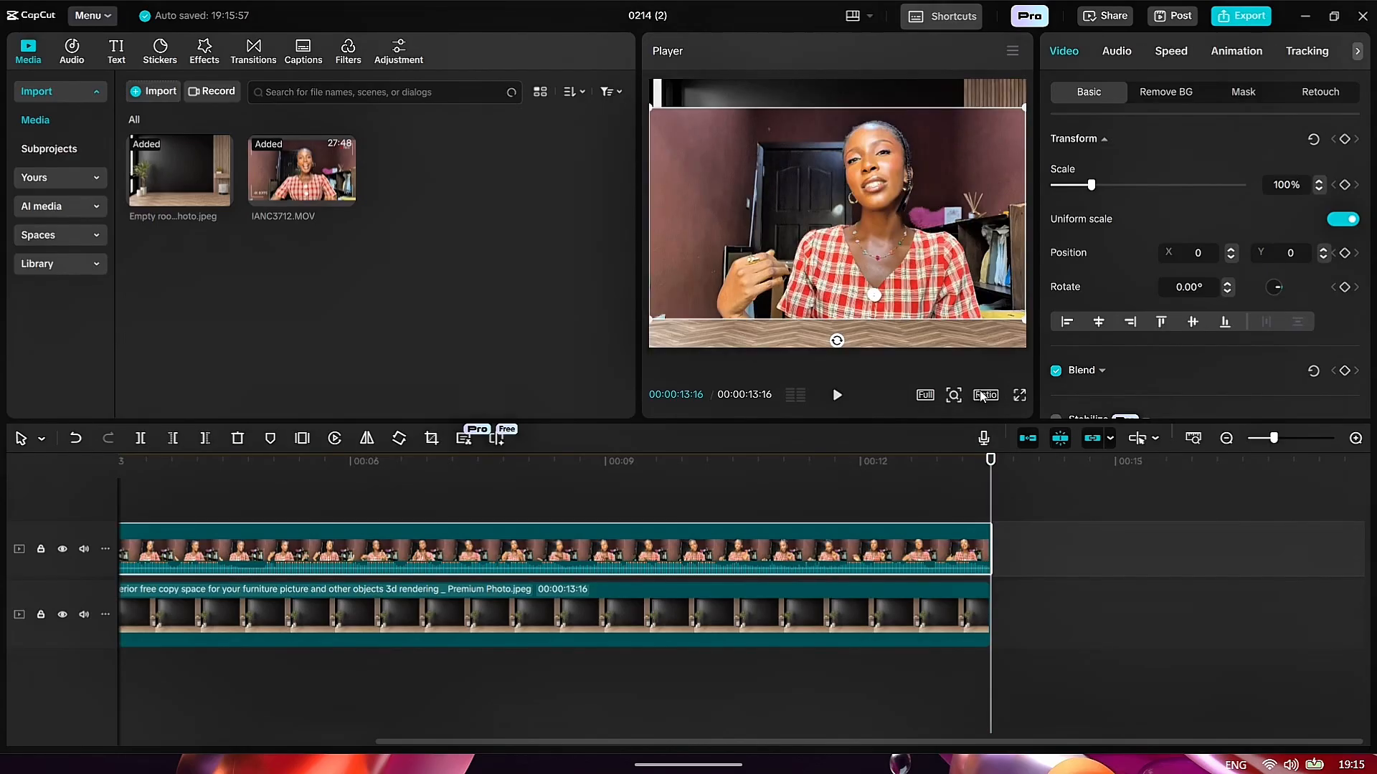
{"action": "left_click", "coordinate": [1183, 98]}
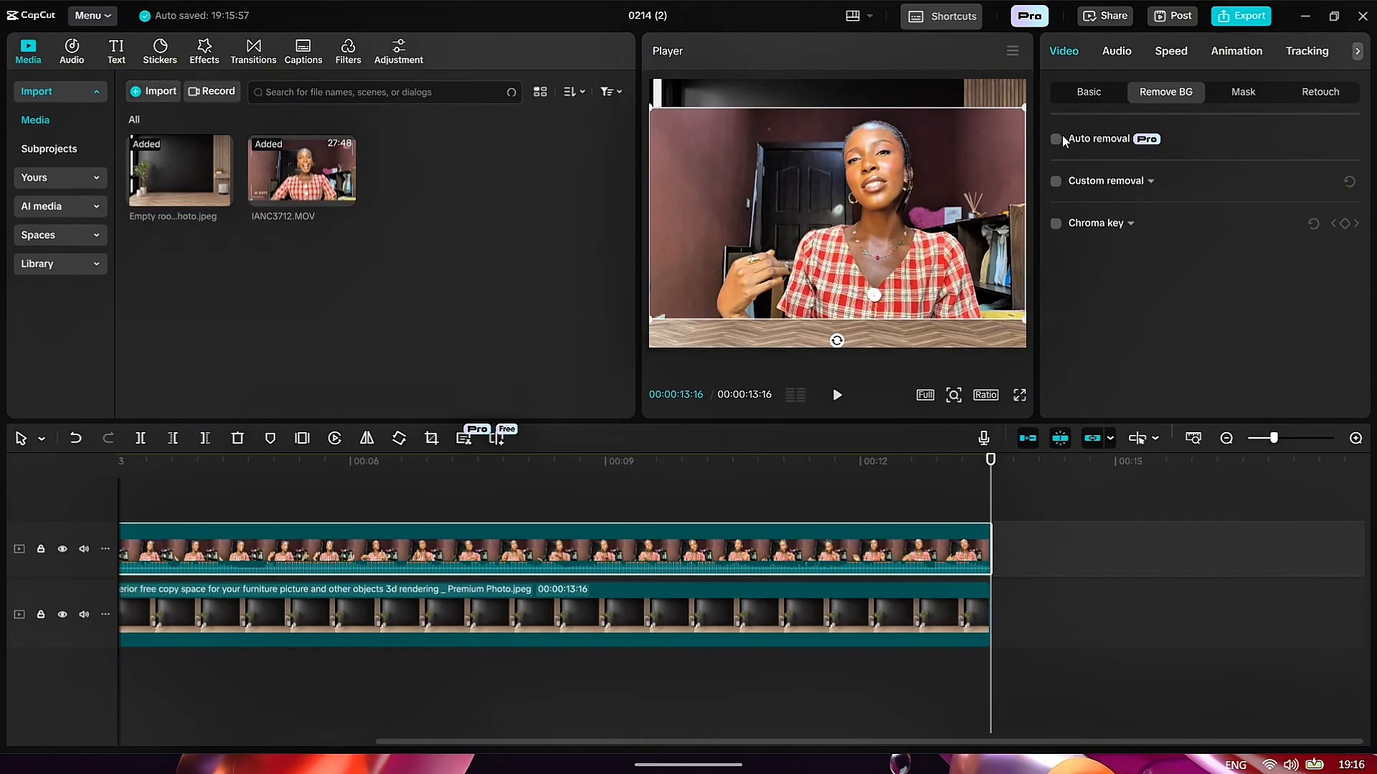
{"action": "left_click", "coordinate": [1072, 184]}
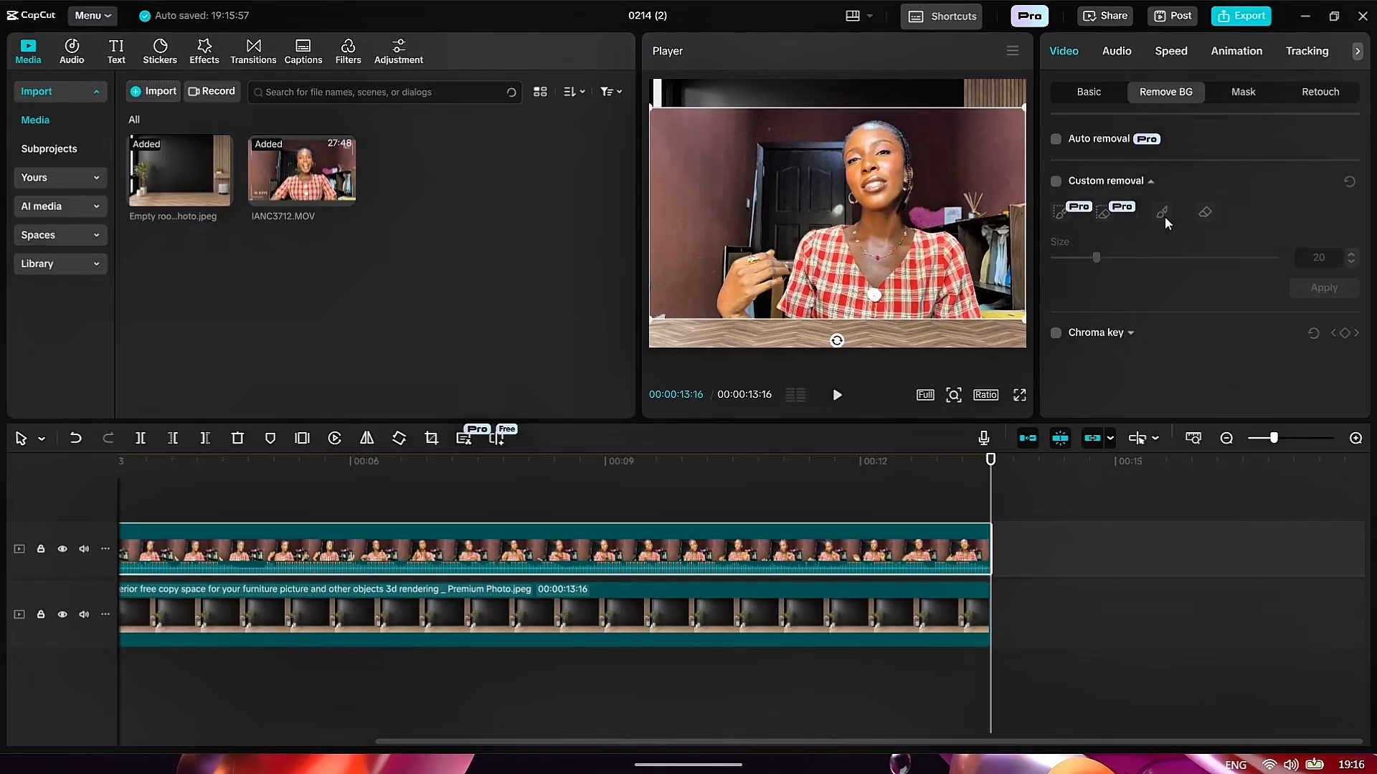
{"action": "left_click", "coordinate": [1055, 139]}
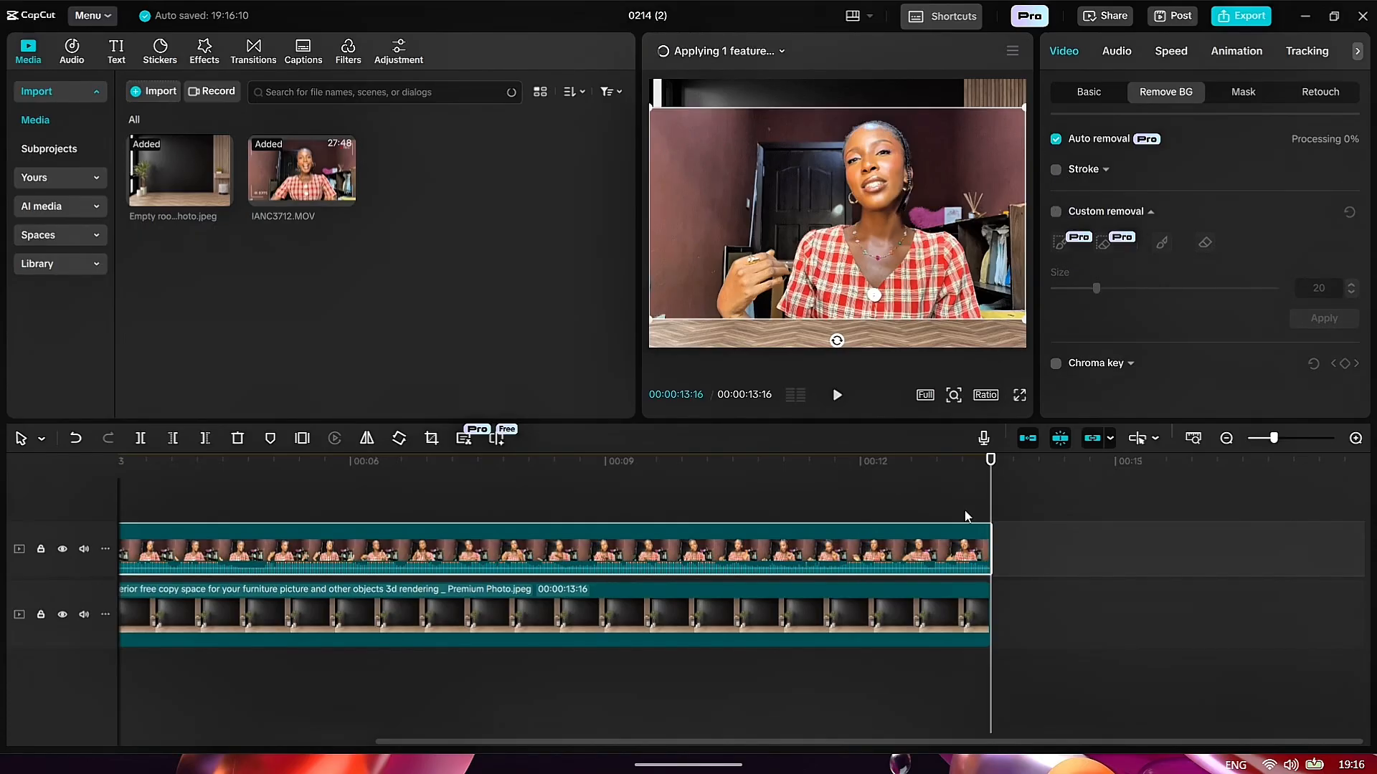
Return to the start of the timeline and play back the video layered over the room image
{"action": "left_click_drag", "start_coordinate": [991, 489], "coordinate": [9, 502]}
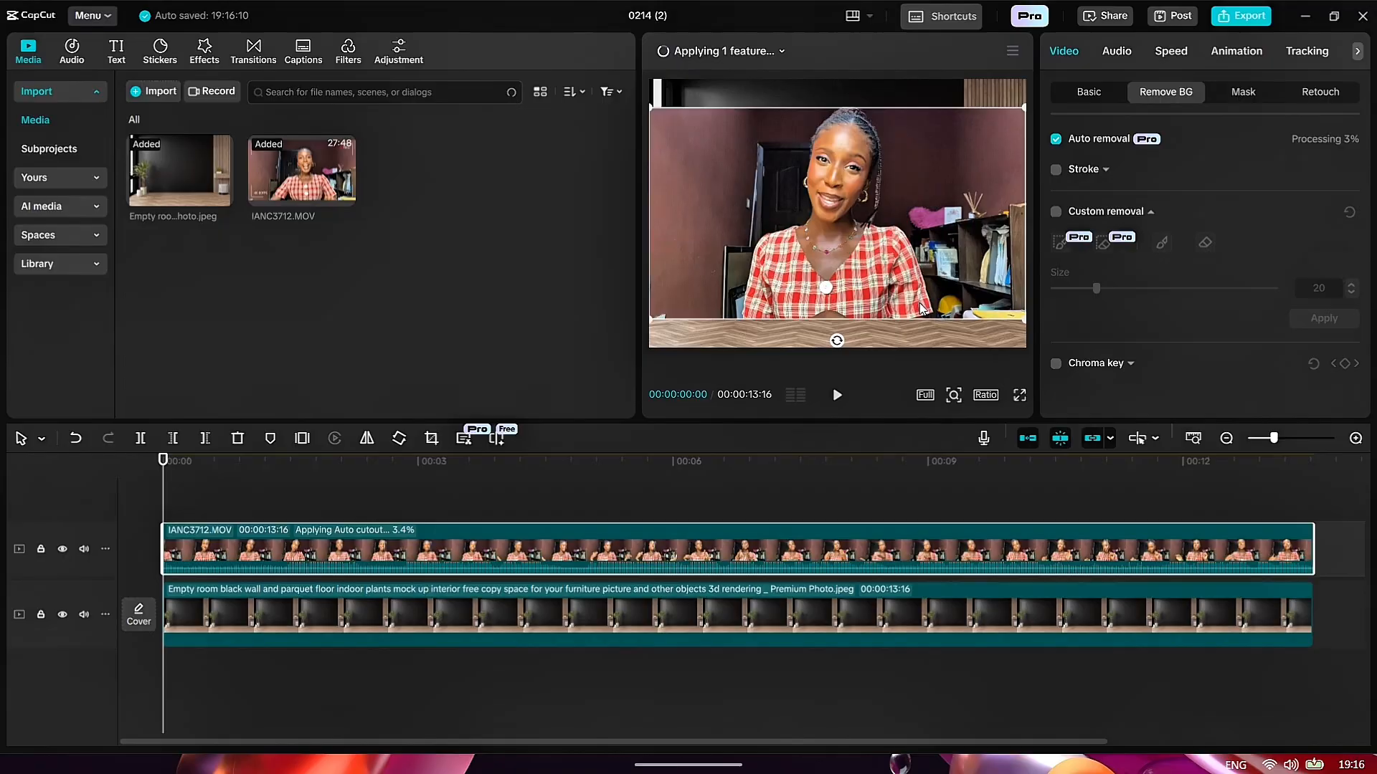
{"action": "left_click", "coordinate": [838, 396]}
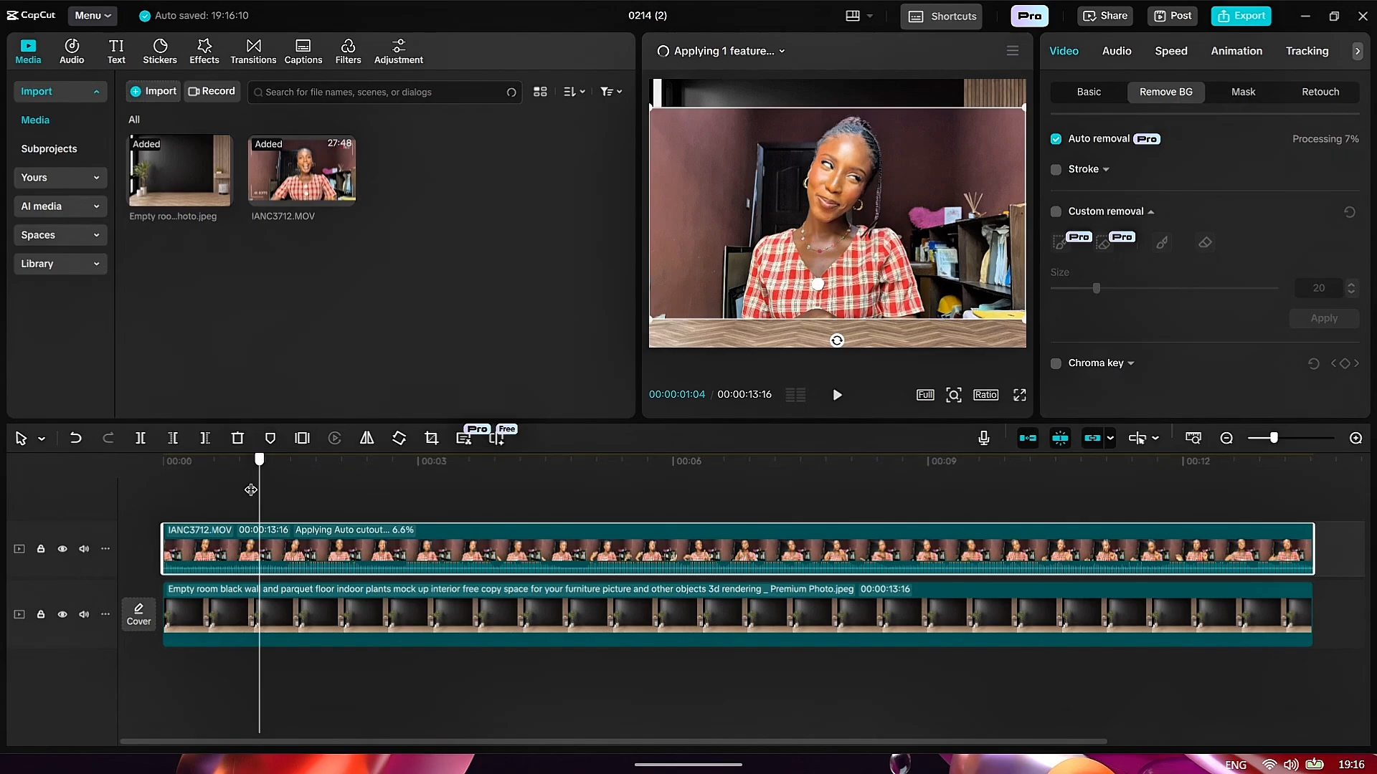
{"action": "left_click_drag", "start_coordinate": [253, 488], "coordinate": [94, 492]}
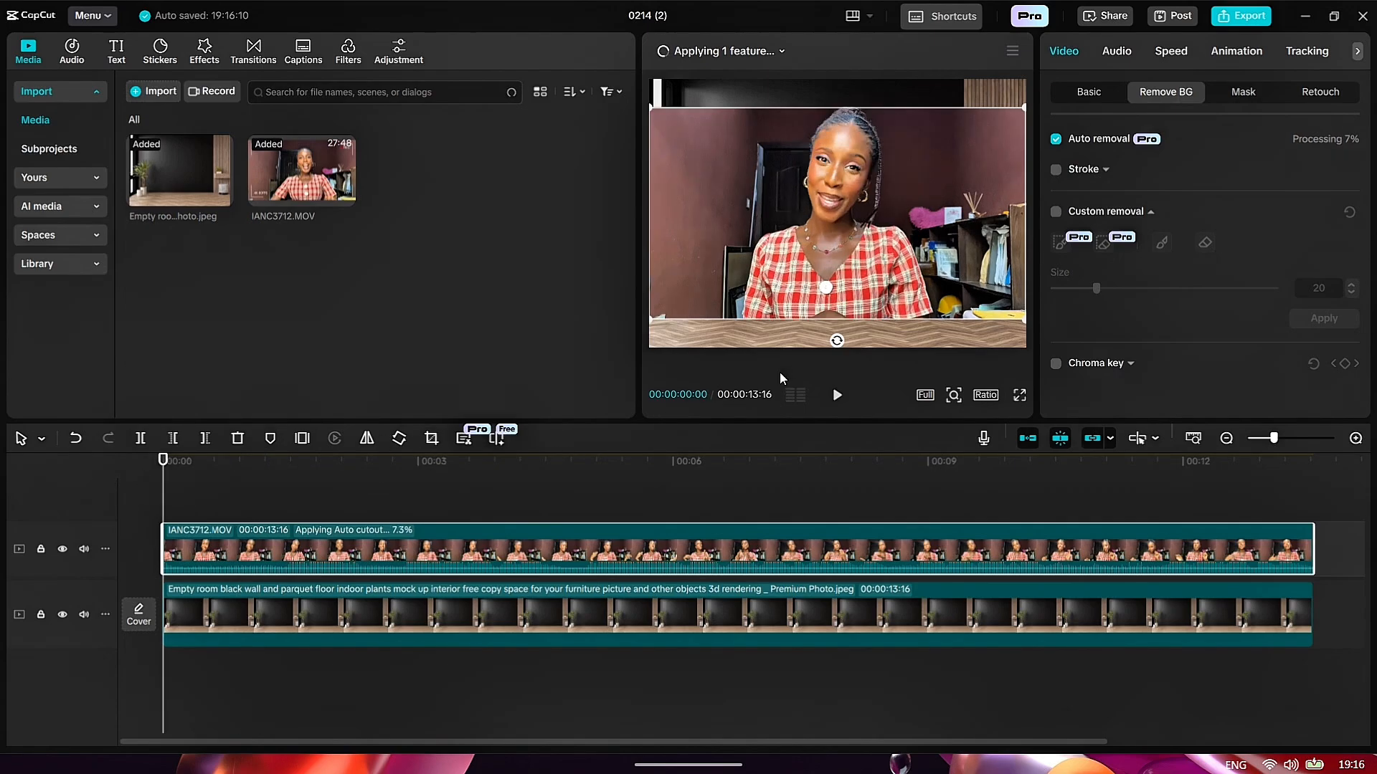
{"action": "left_click", "coordinate": [738, 329]}
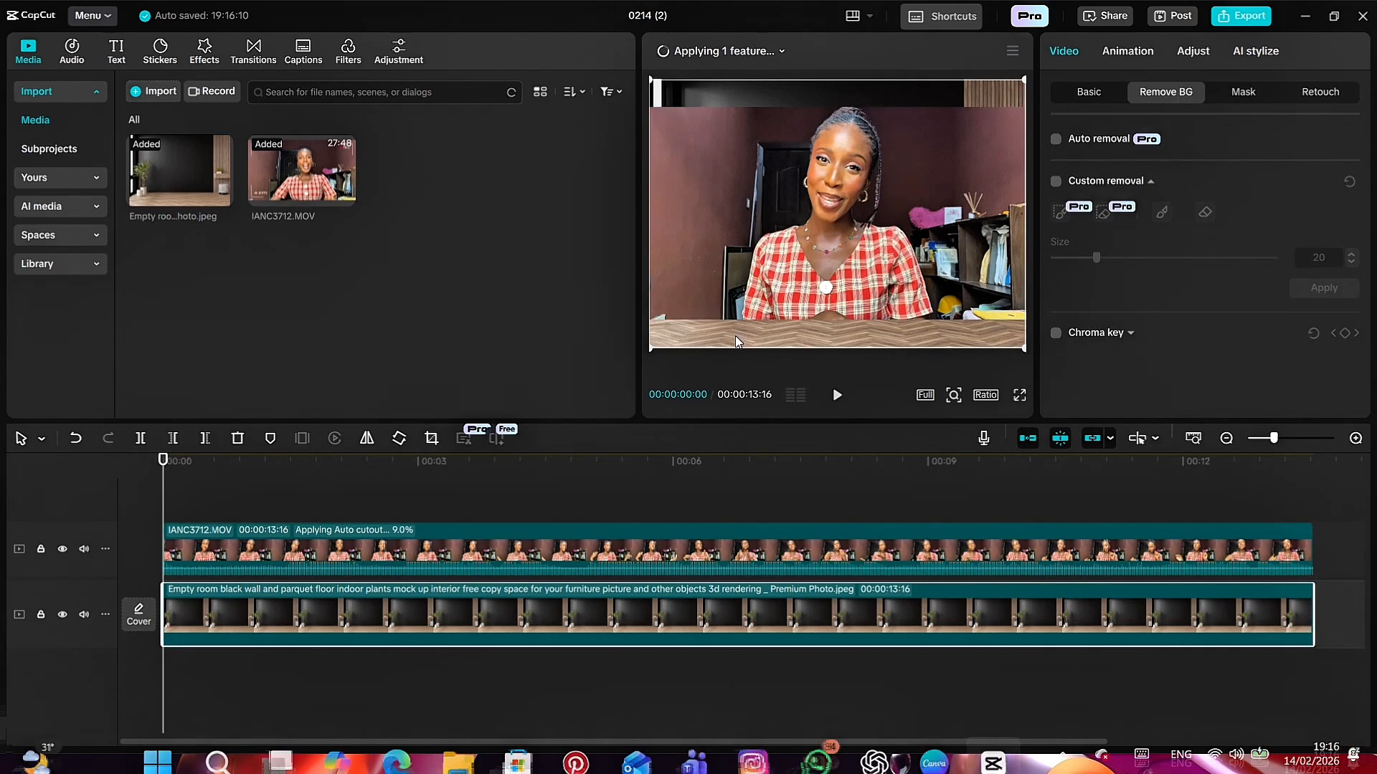
{"action": "left_click", "coordinate": [746, 292]}
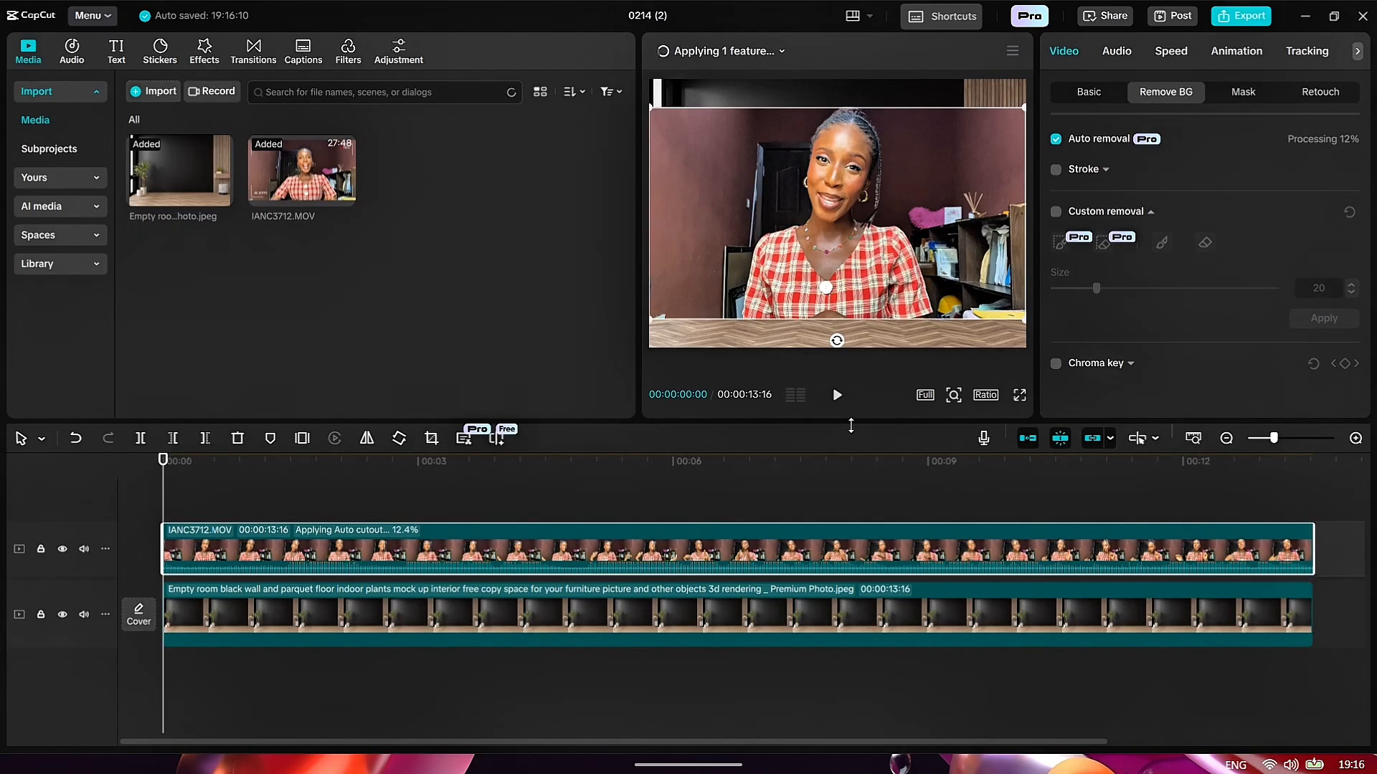
{"action": "left_click", "coordinate": [837, 395]}
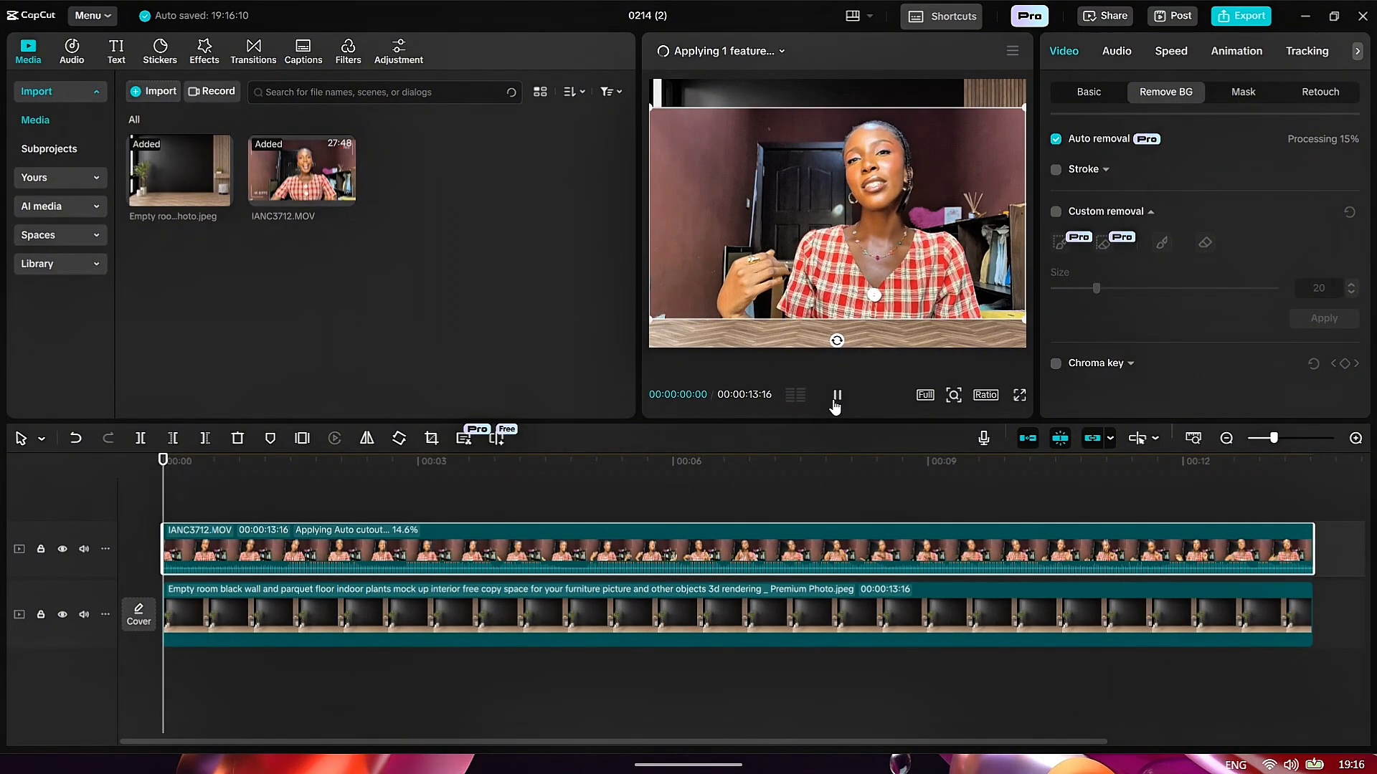
{"action": "left_click", "coordinate": [835, 400]}
{"action": "left_click", "coordinate": [833, 402]}
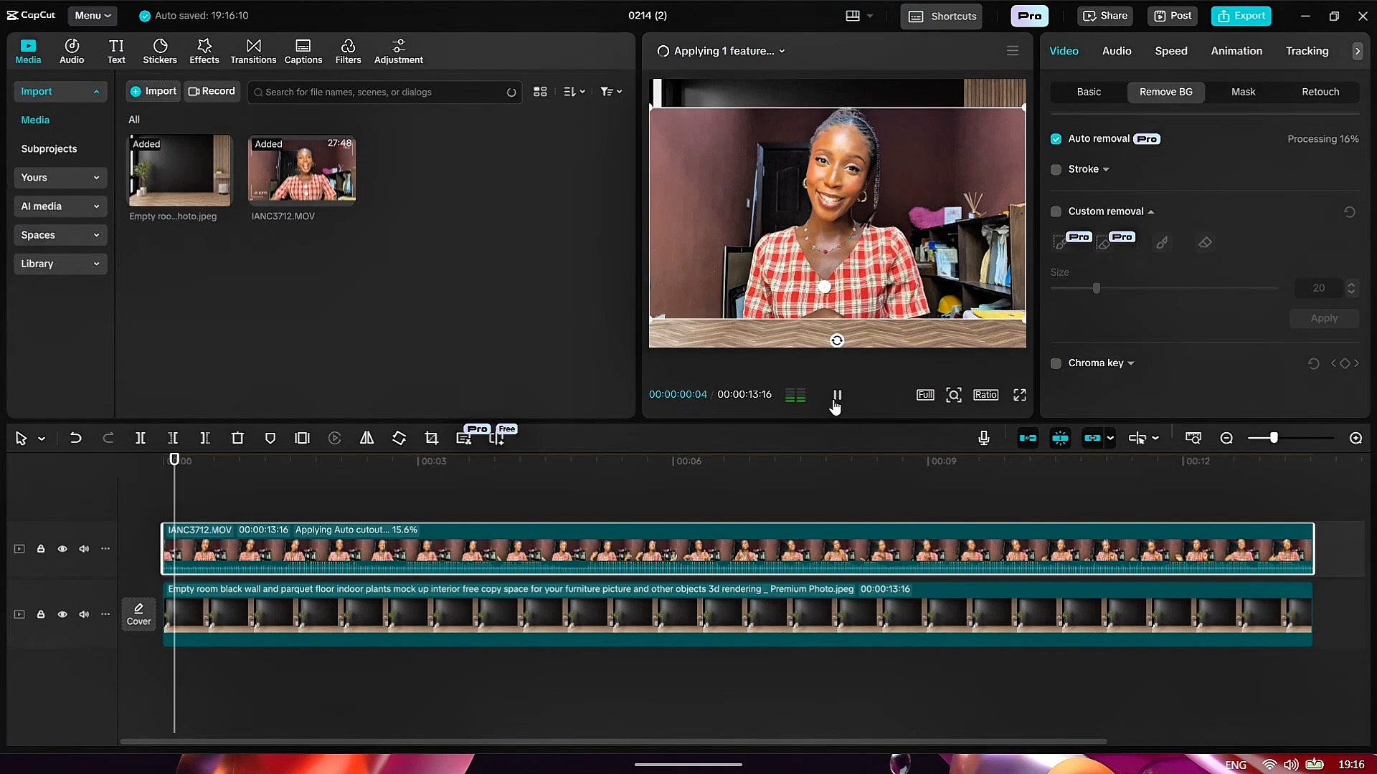
Pause the playback and reposition the IANC3712.MOV clip lower, centred in the frame, with its lower edge on the bottom of the canvas
{"action": "left_click", "coordinate": [833, 402]}
{"action": "mouse_move", "coordinate": [811, 242]}
{"action": "left_mouse_down"}
{"action": "mouse_move", "coordinate": [819, 337]}
{"action": "mouse_move", "coordinate": [812, 249]}
{"action": "left_mouse_up"}
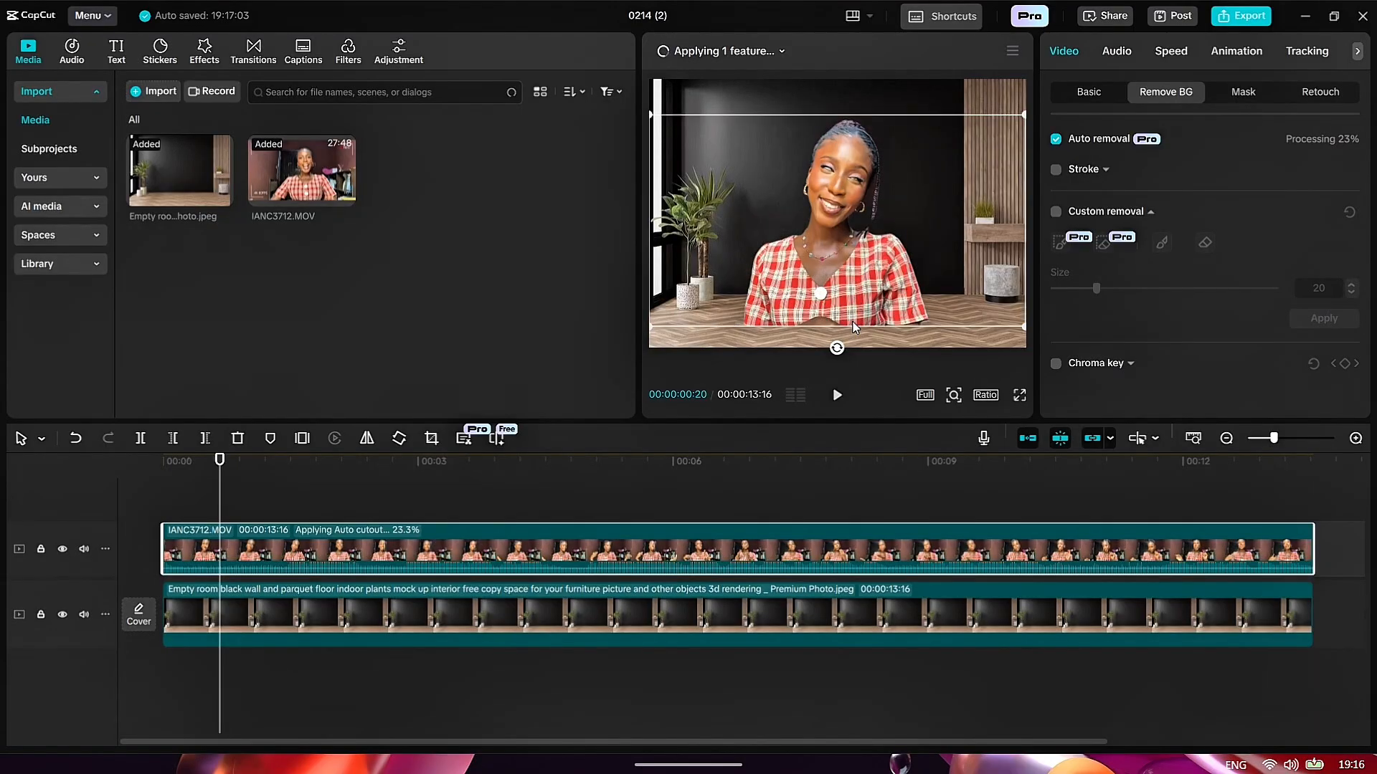
{"action": "left_click", "coordinate": [854, 289]}
{"action": "left_click", "coordinate": [854, 289]}
{"action": "left_click", "coordinate": [844, 274]}
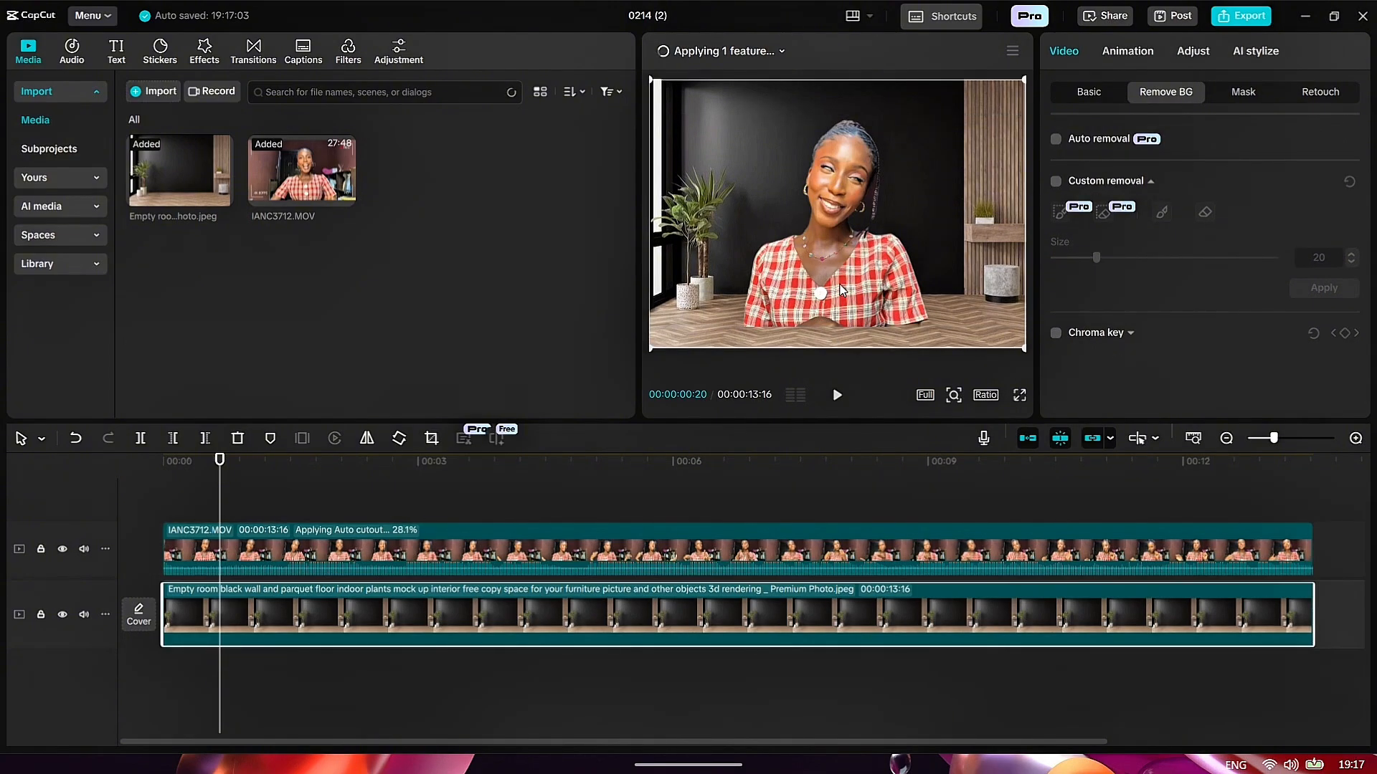
{"action": "left_click", "coordinate": [836, 249]}
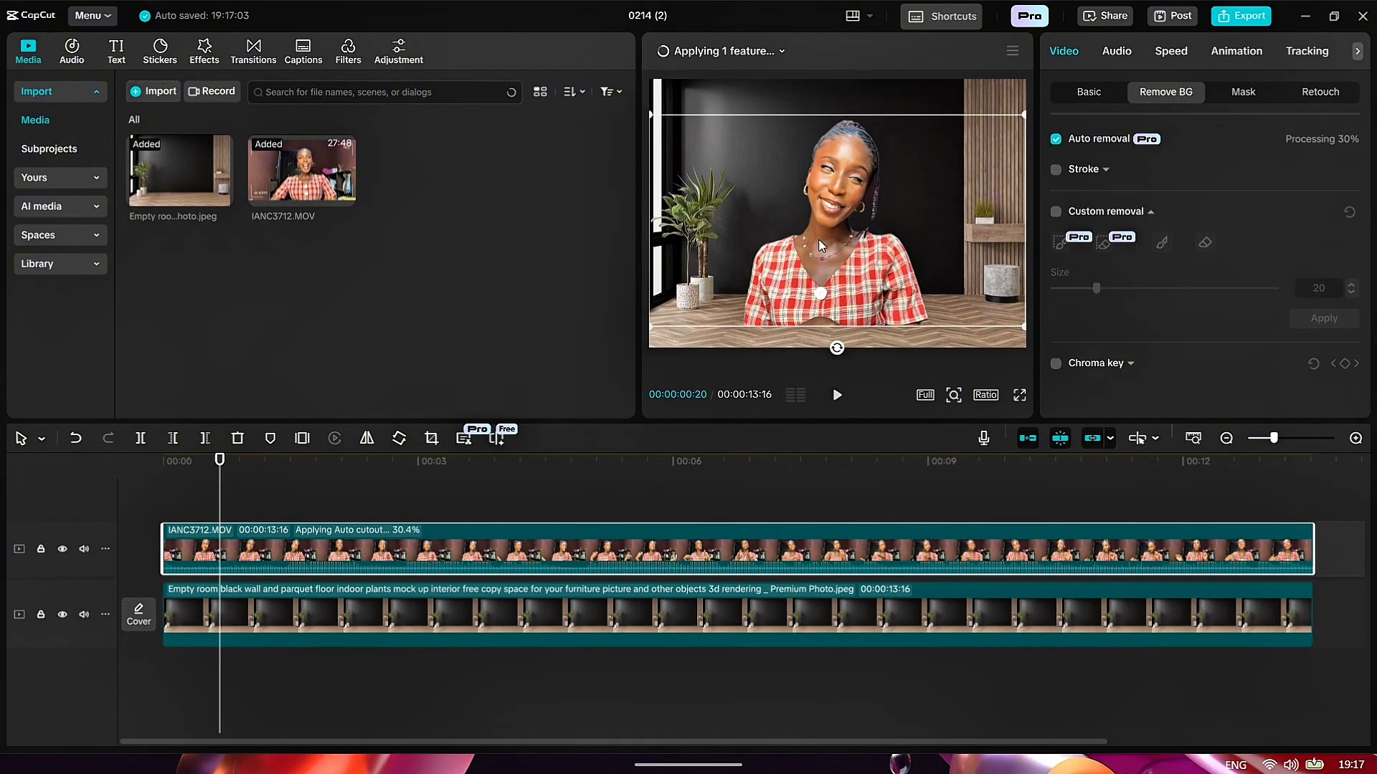
{"action": "left_click_drag", "start_coordinate": [819, 244], "coordinate": [821, 282]}
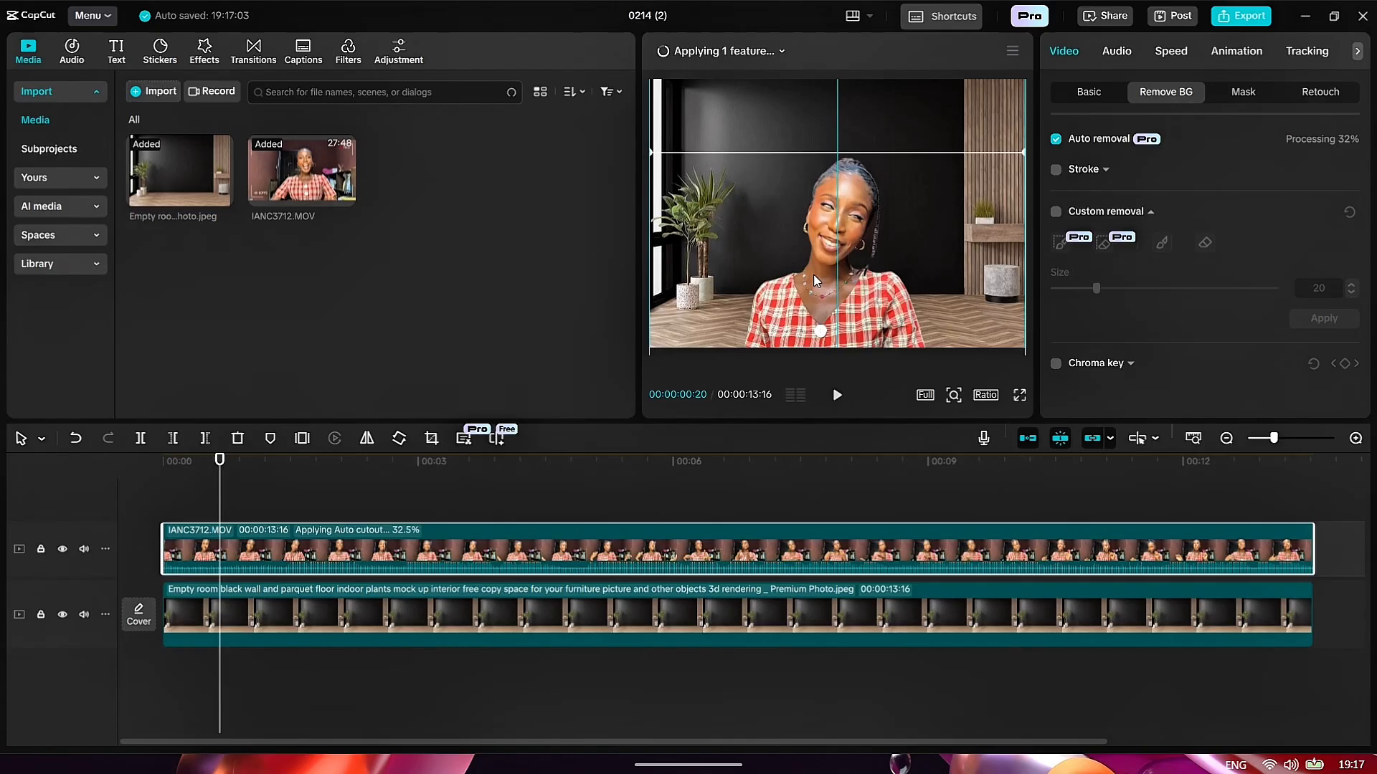
{"action": "left_click", "coordinate": [836, 396]}
{"action": "key", "text": "space"}
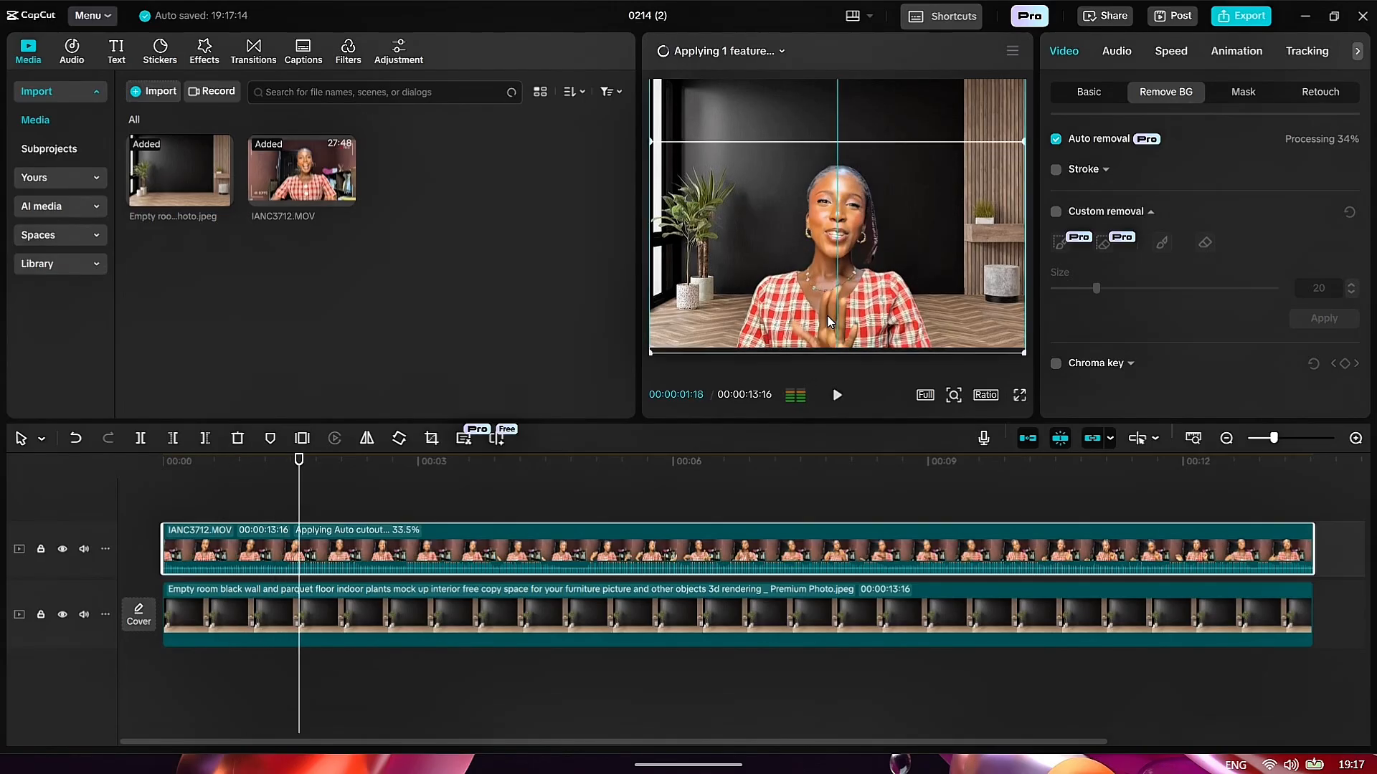
{"action": "left_click_drag", "start_coordinate": [830, 321], "coordinate": [832, 314]}
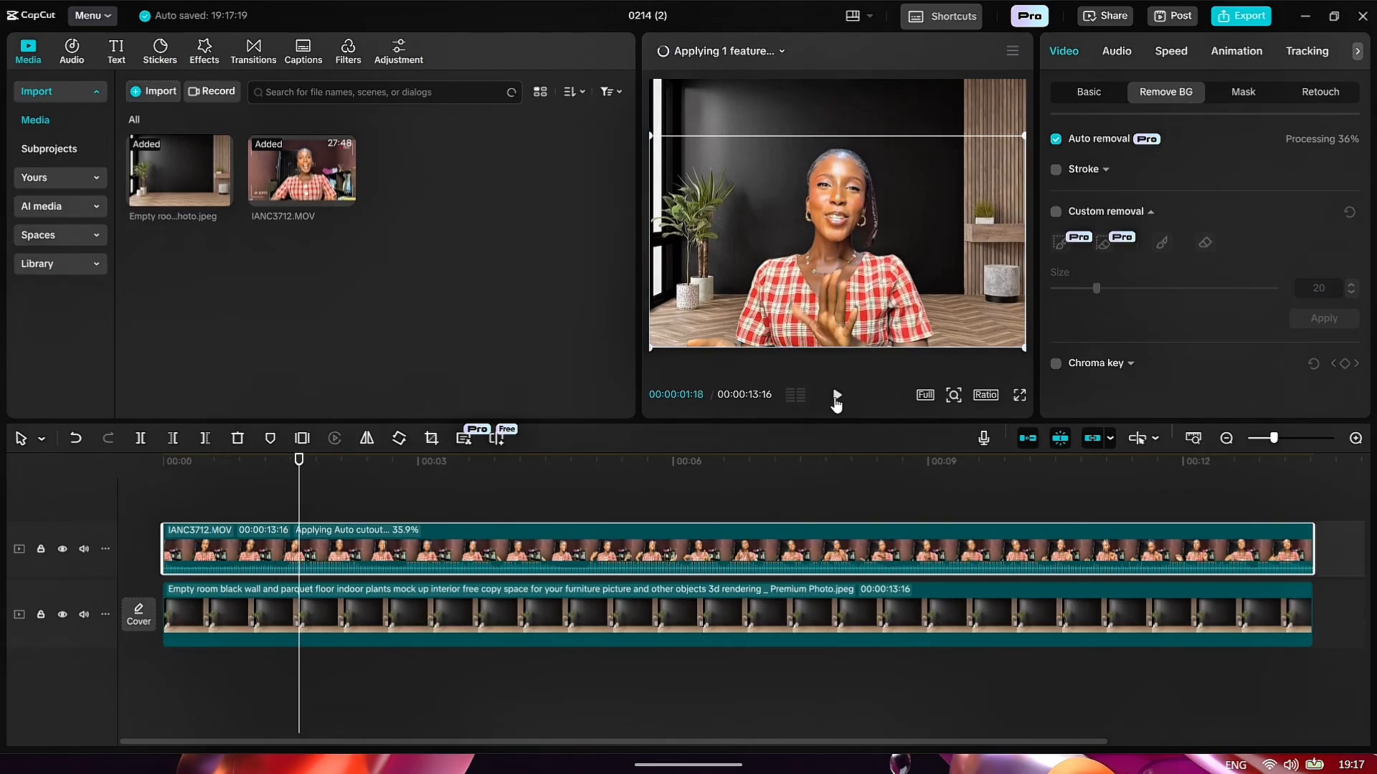
Play back the repositioned video over the room image and return to the start of the timeline with the video clip selected
{"action": "left_click", "coordinate": [836, 395]}
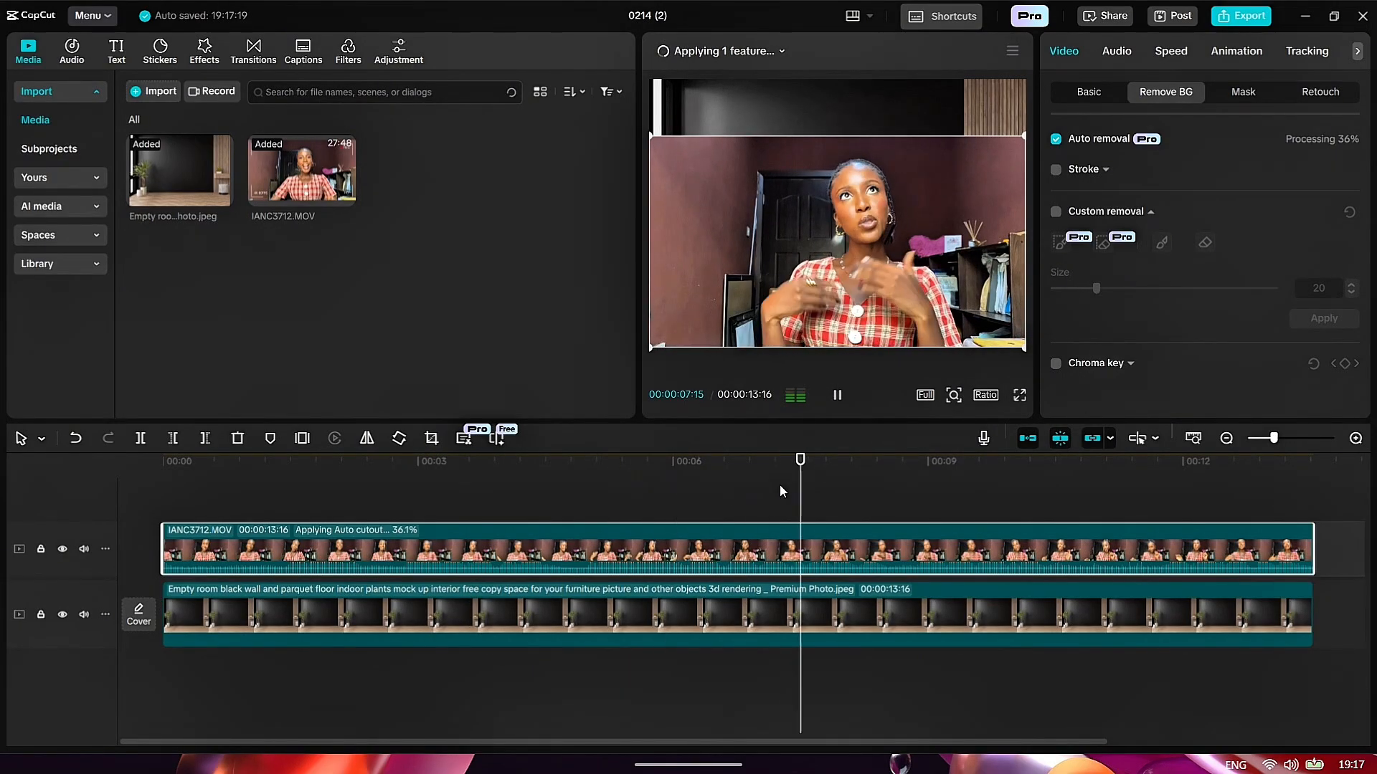
{"action": "left_click", "coordinate": [817, 489]}
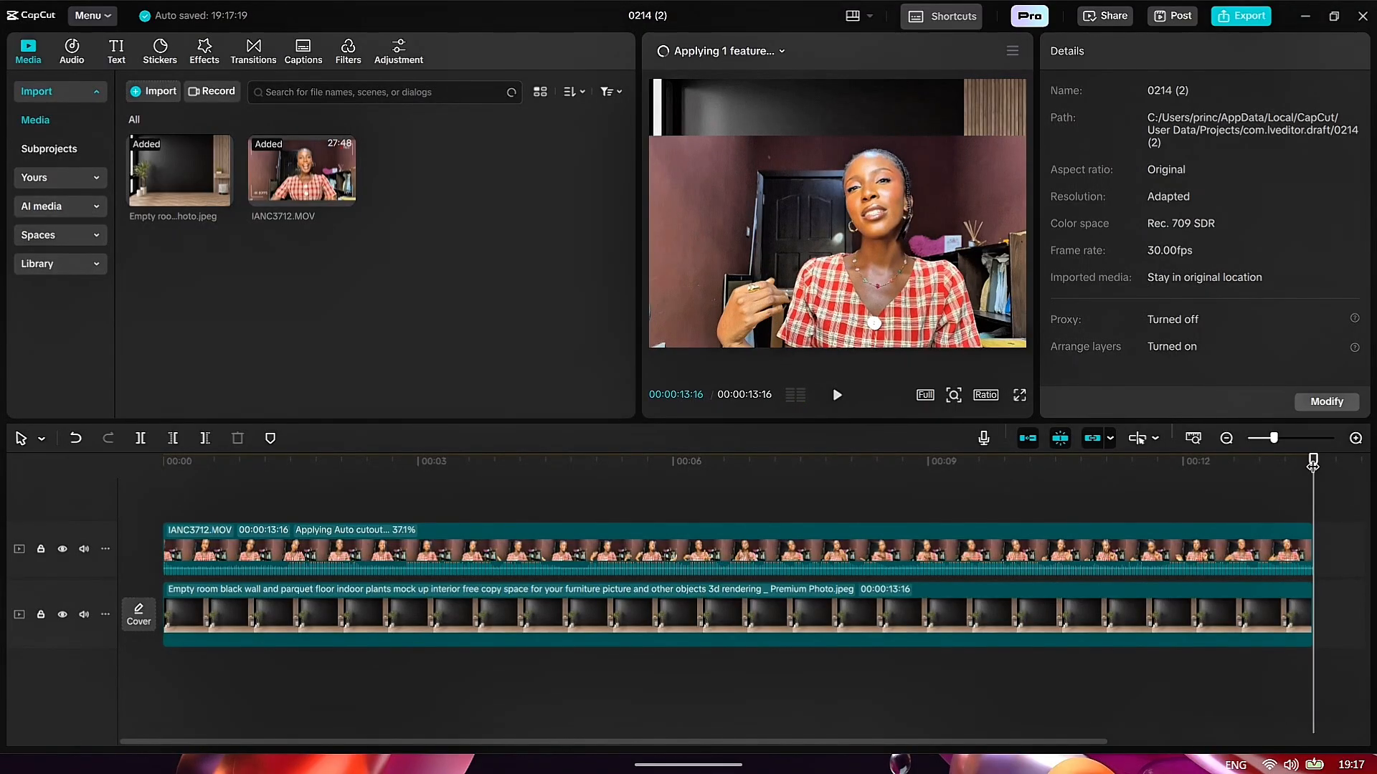
{"action": "left_click", "coordinate": [165, 488]}
{"action": "left_click", "coordinate": [183, 552]}
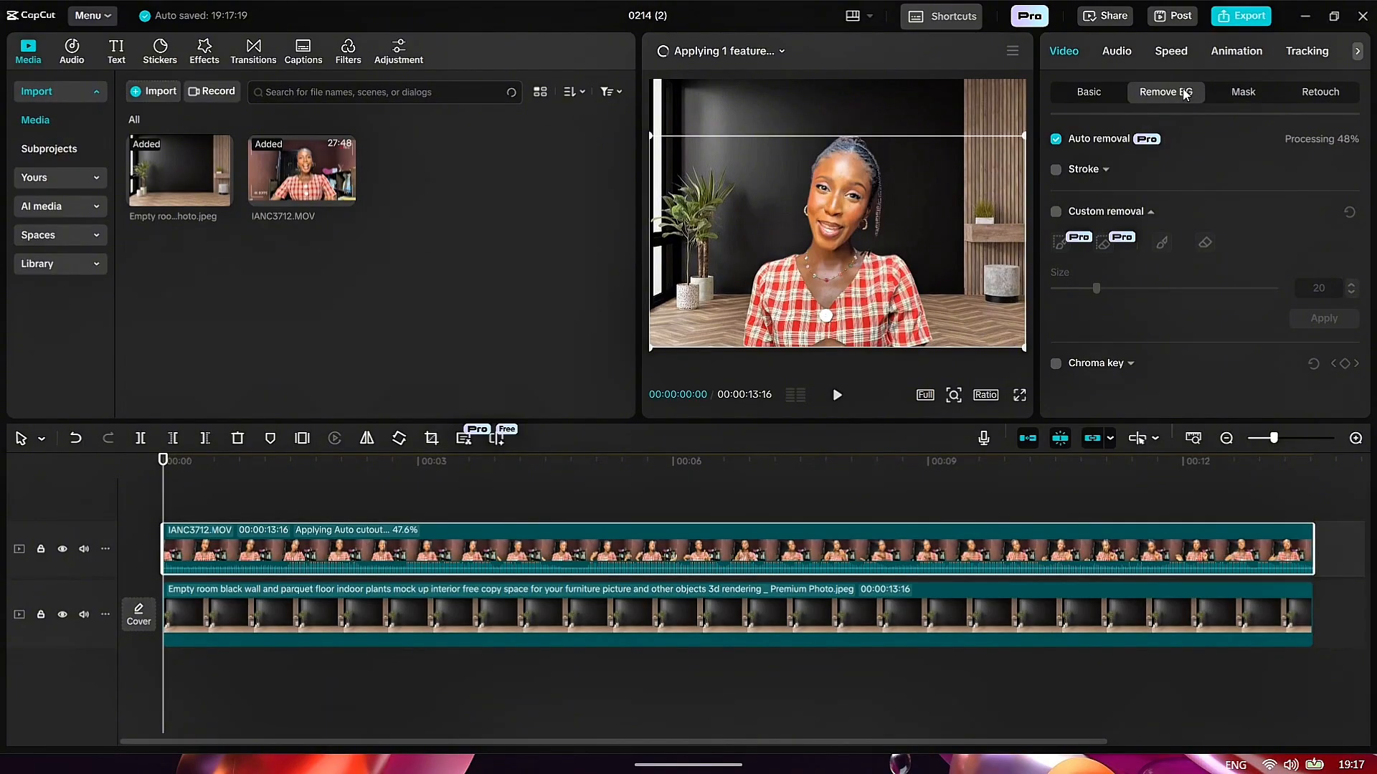
Search the video effects for "Blurred background" and add the non-Pro Blur effect at the start of the timeline
{"action": "left_click", "coordinate": [518, 629]}
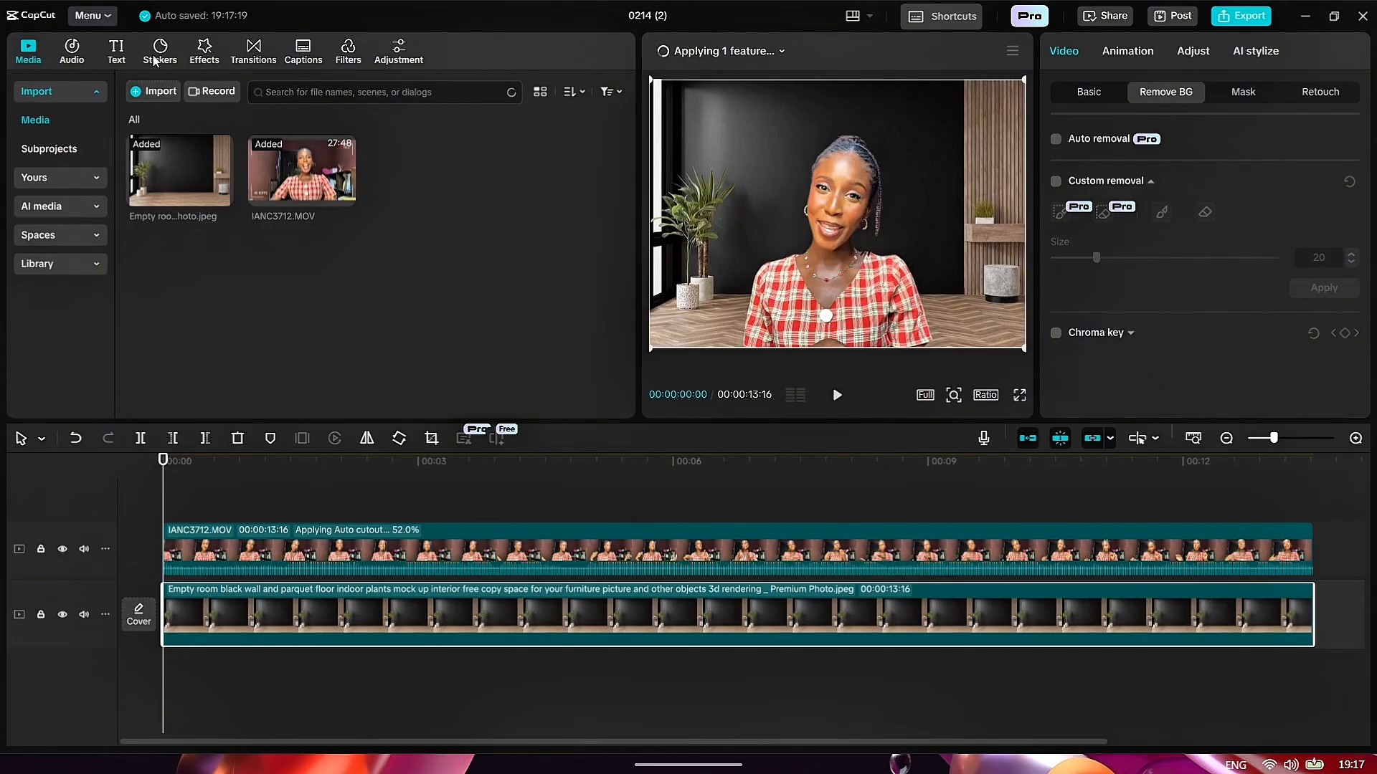
{"action": "left_click", "coordinate": [202, 62]}
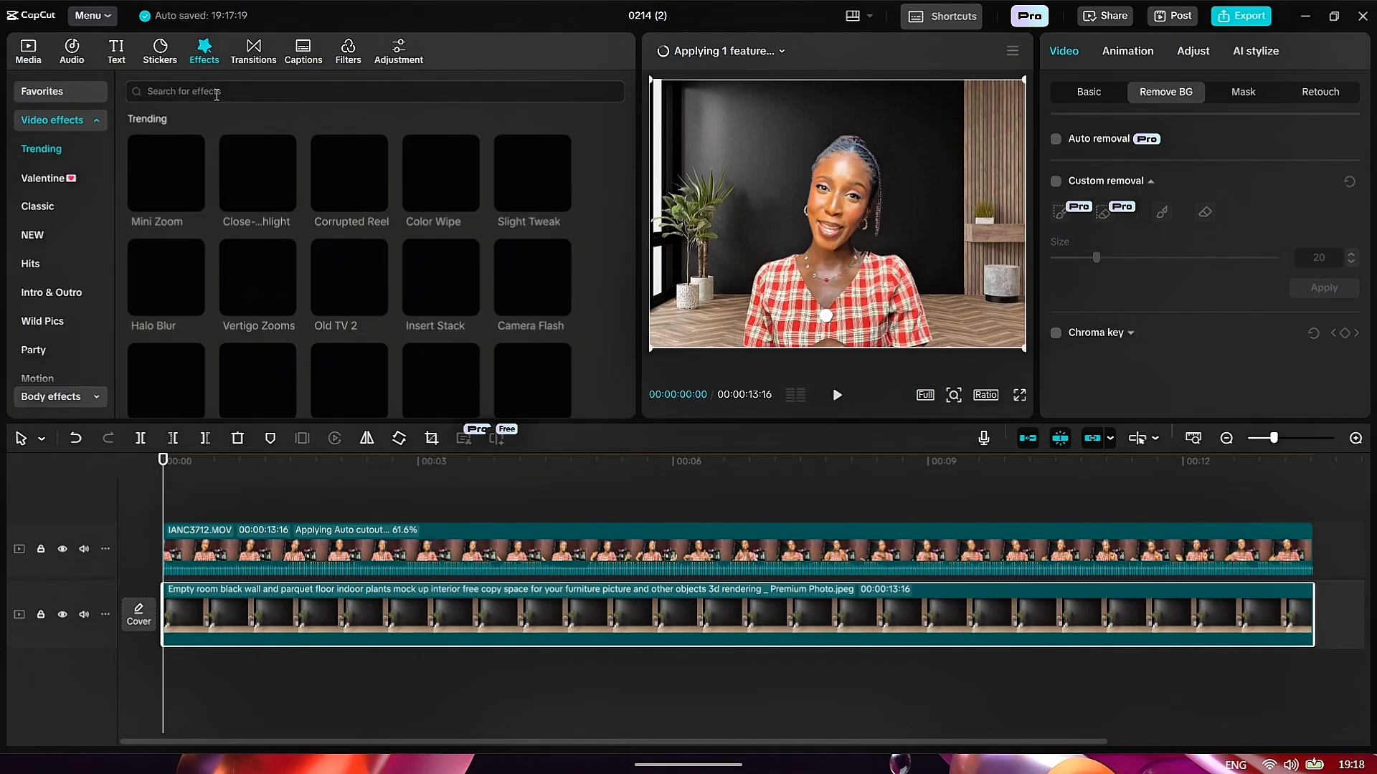
{"action": "left_click", "coordinate": [217, 93]}
{"action": "left_click", "coordinate": [211, 146]}
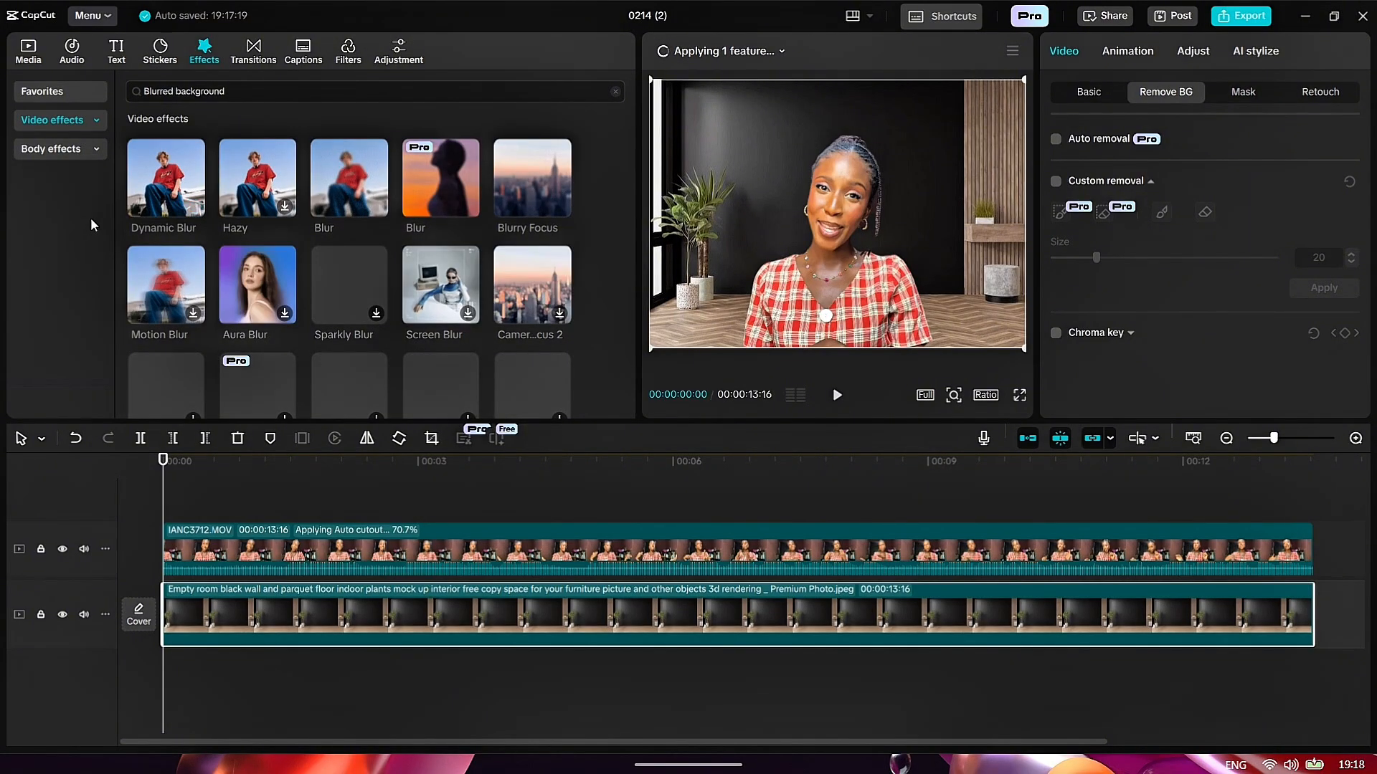
{"action": "mouse_move", "coordinate": [354, 177]}
{"action": "left_click", "coordinate": [376, 207]}
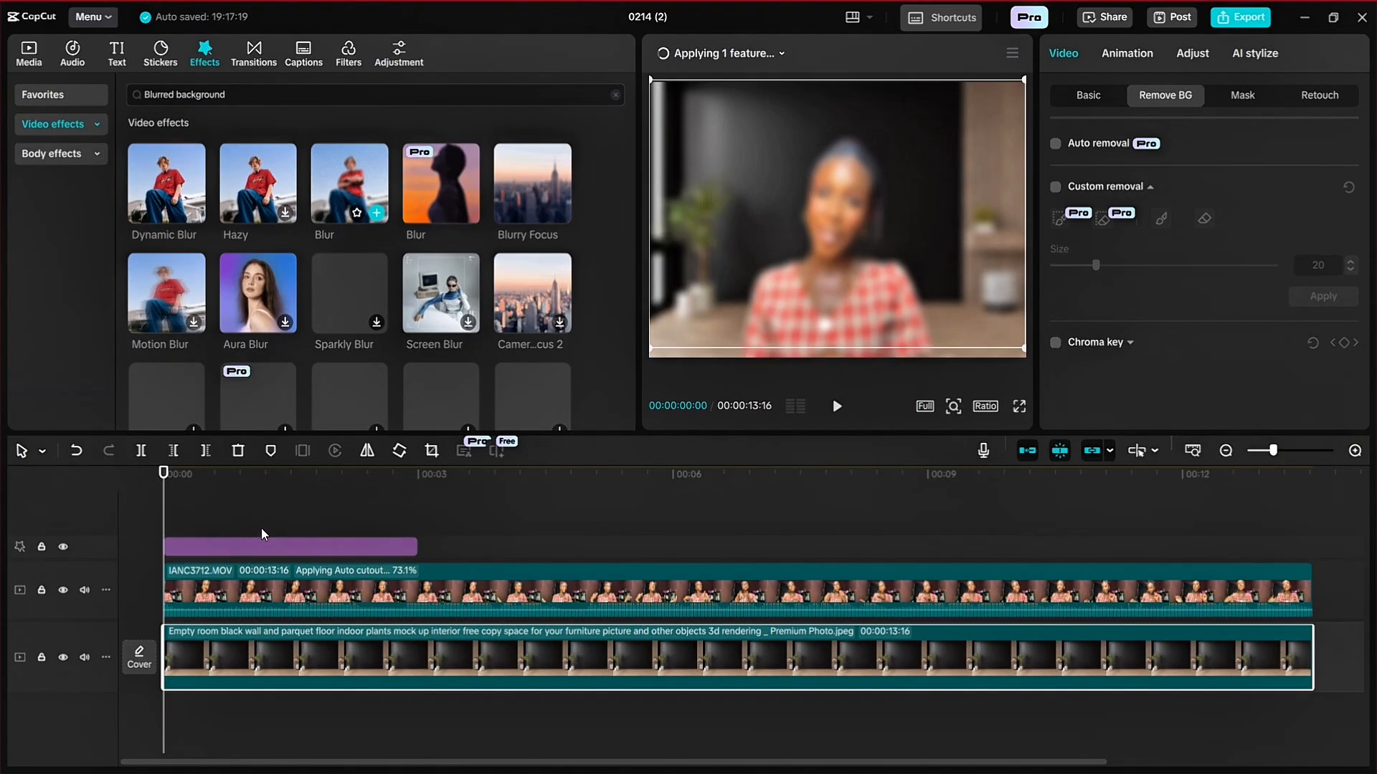
Move the Blur effect onto a track between the video clip and the room image so it affects only the room
{"action": "left_click", "coordinate": [261, 530]}
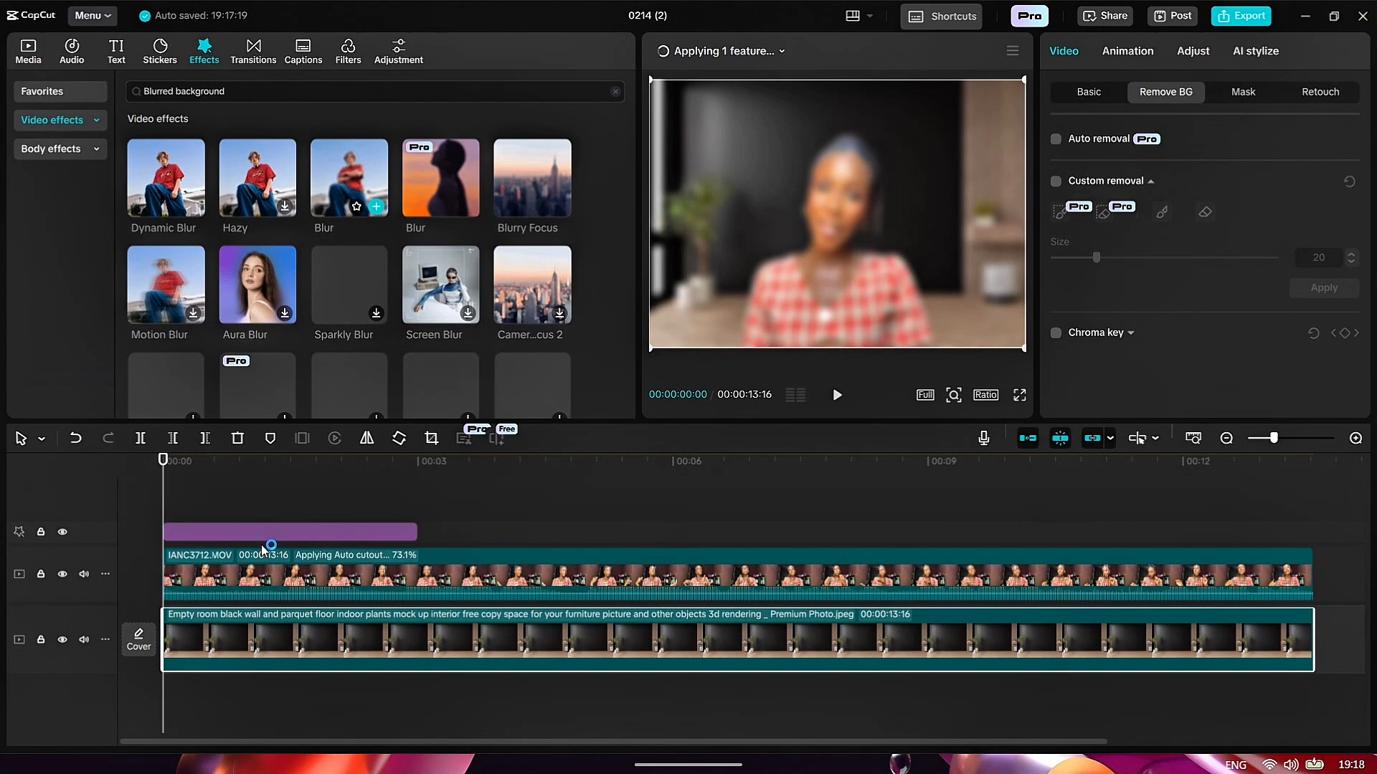
{"action": "left_click", "coordinate": [262, 546]}
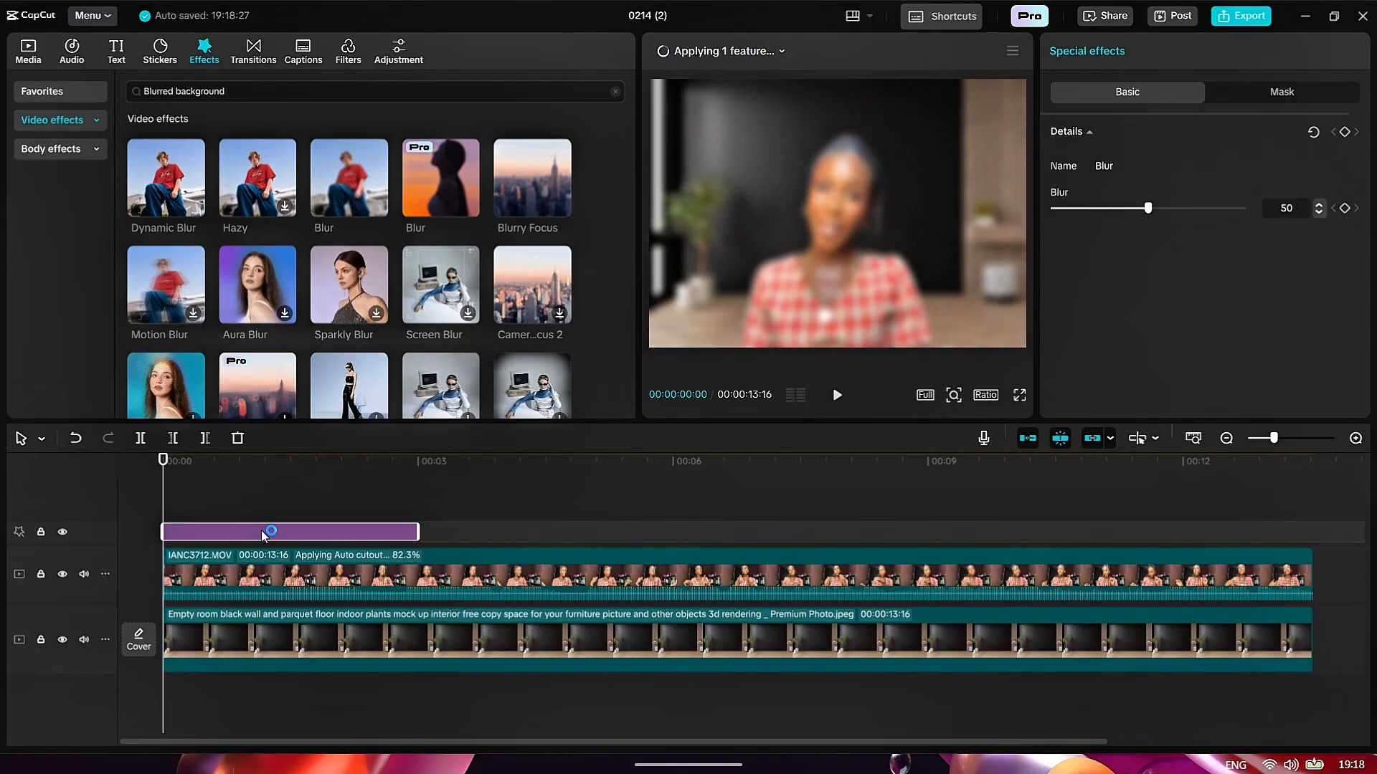
{"action": "left_click_drag", "start_coordinate": [262, 535], "coordinate": [254, 607]}
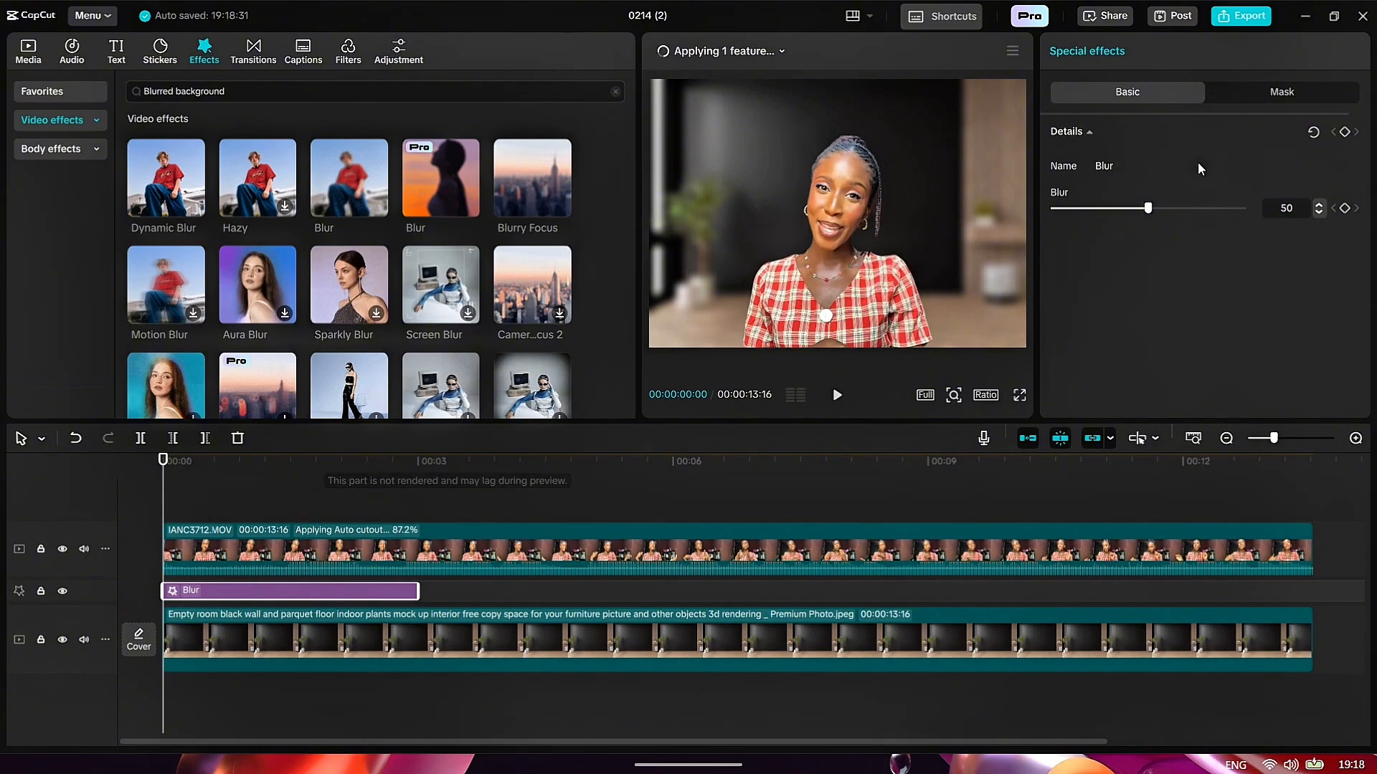
Set the Blur effect's strength to 20 and extend it to the end of the video clip
{"action": "left_click_drag", "start_coordinate": [1150, 208], "coordinate": [1093, 255]}
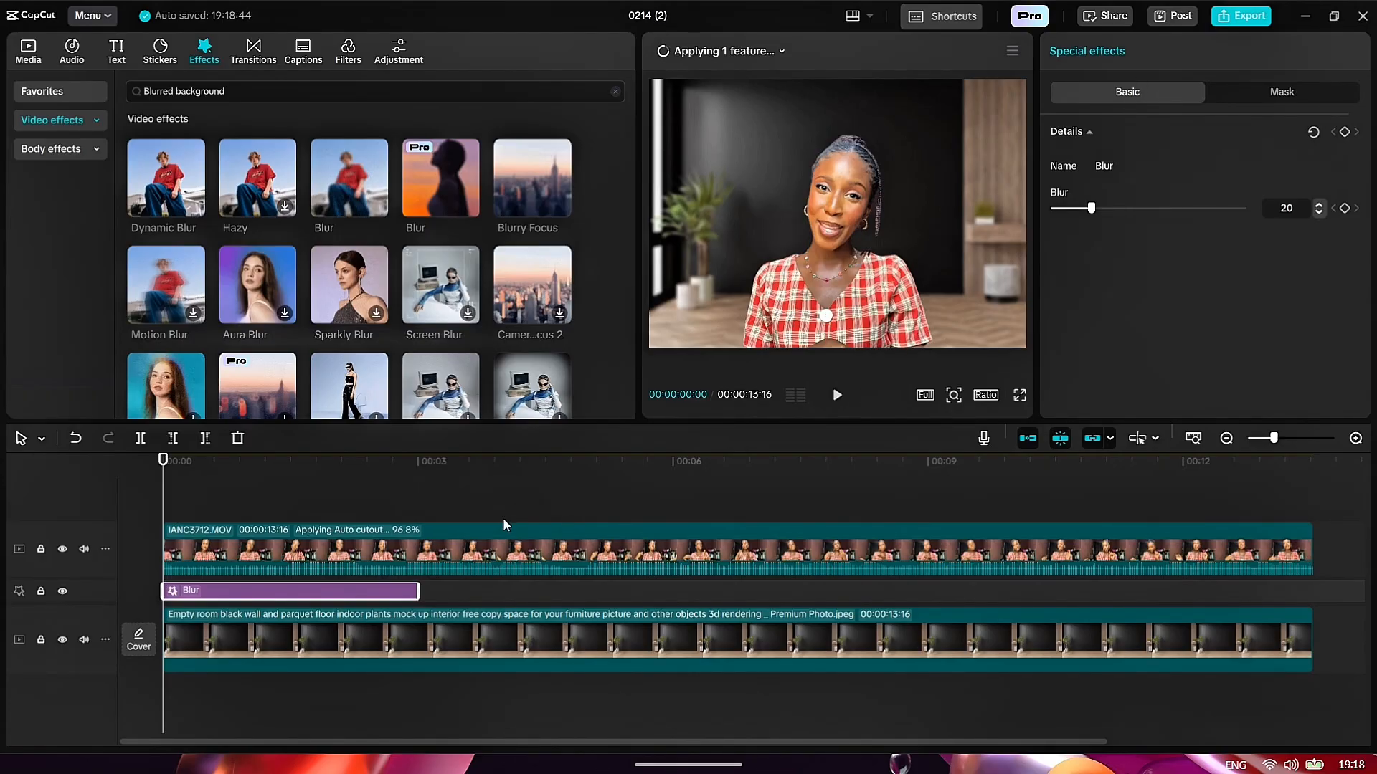
{"action": "left_click_drag", "start_coordinate": [419, 595], "coordinate": [1307, 608]}
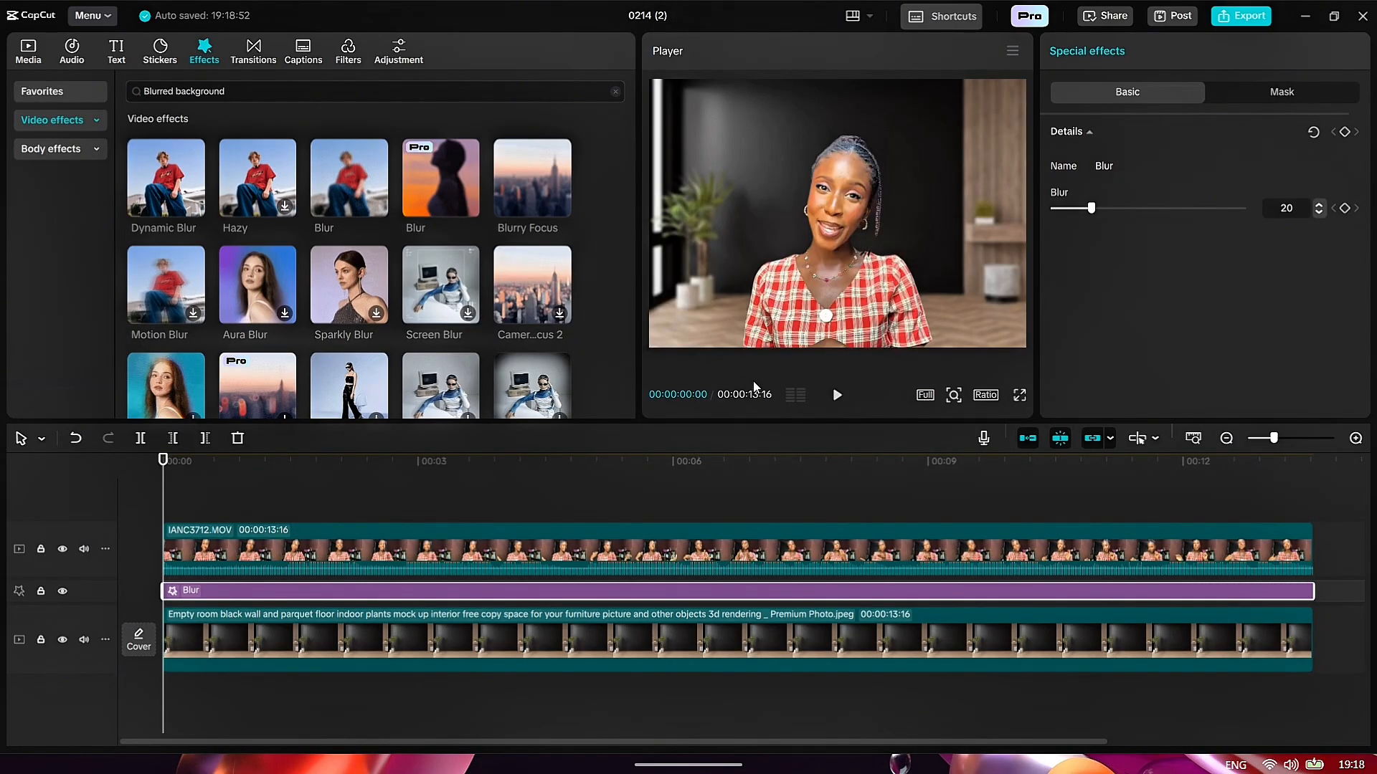
Play back the video with the blurred room background to check the cutout
{"action": "left_click", "coordinate": [837, 395]}
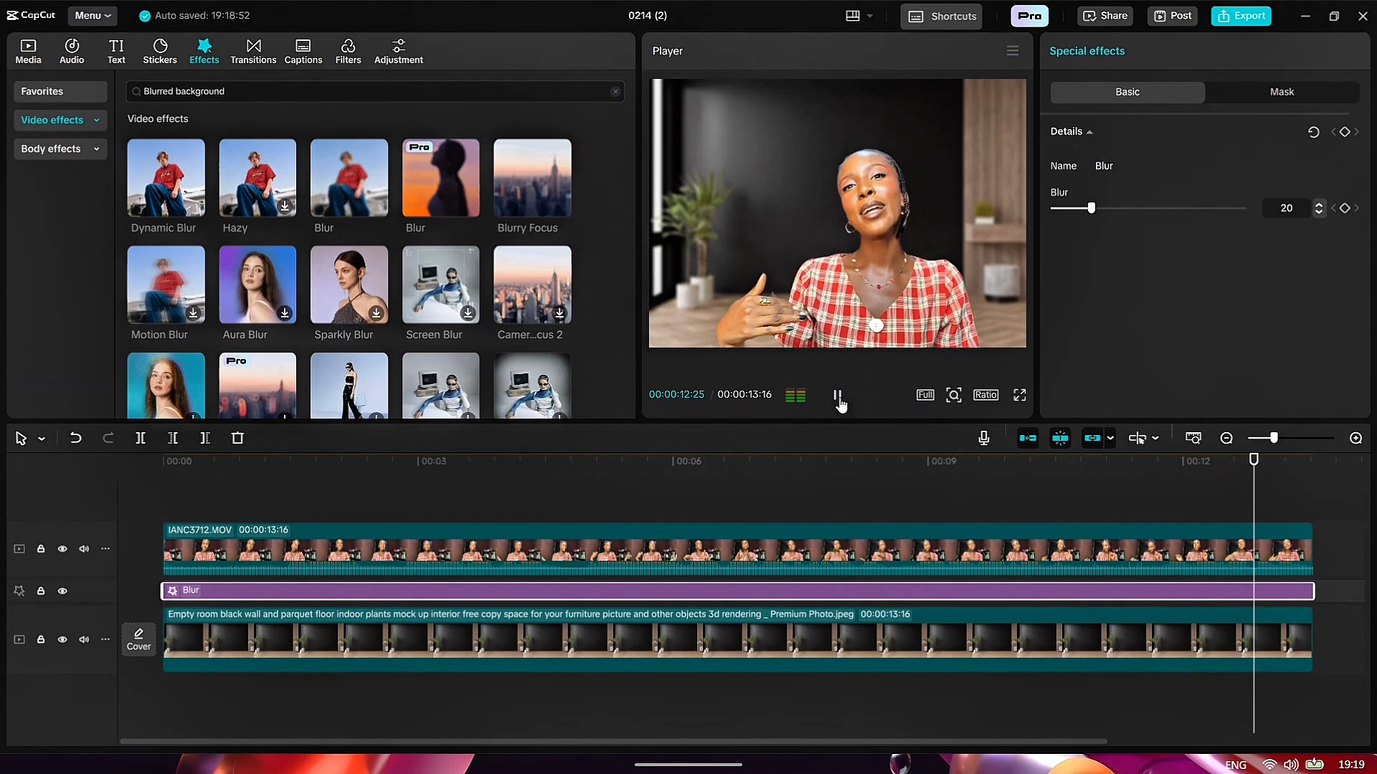
{"action": "left_click", "coordinate": [838, 396]}
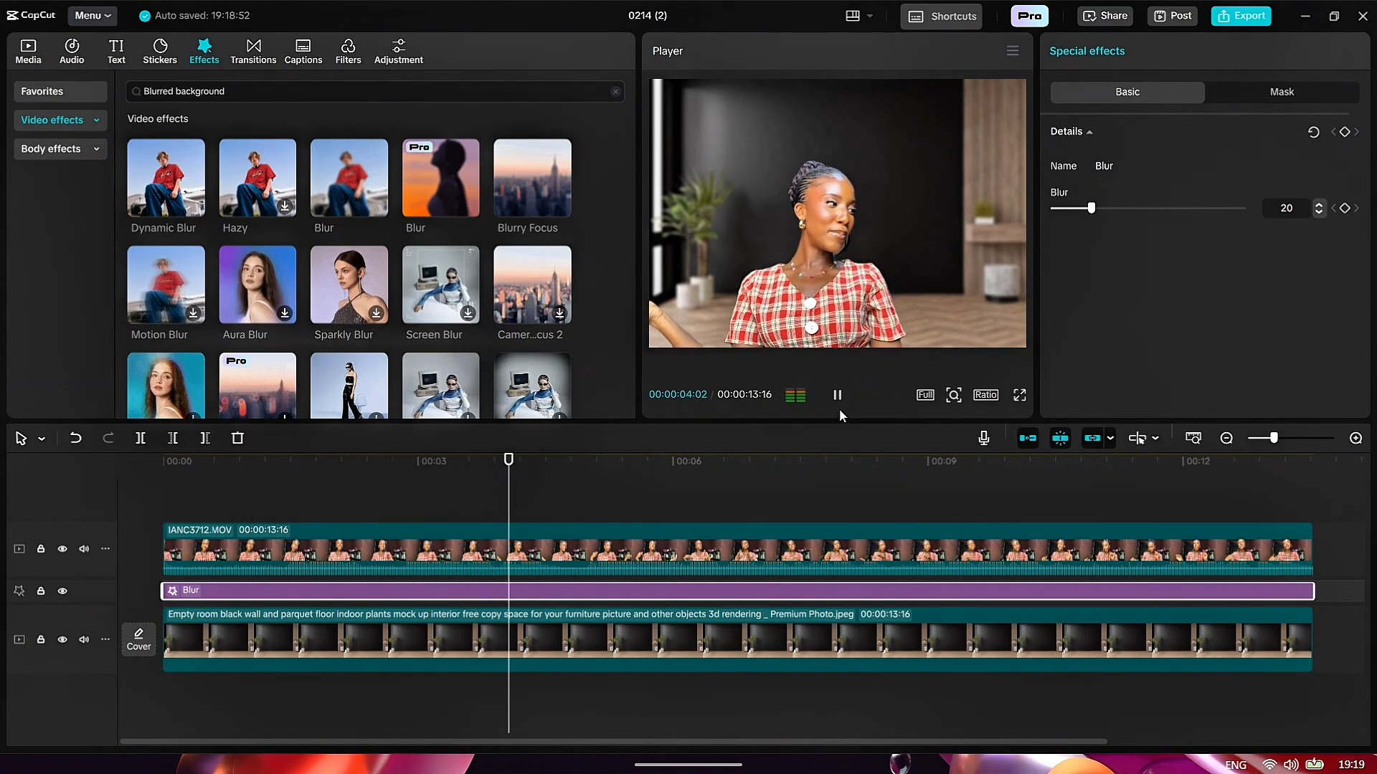
{"action": "left_click", "coordinate": [839, 401]}
{"action": "left_click", "coordinate": [853, 540]}
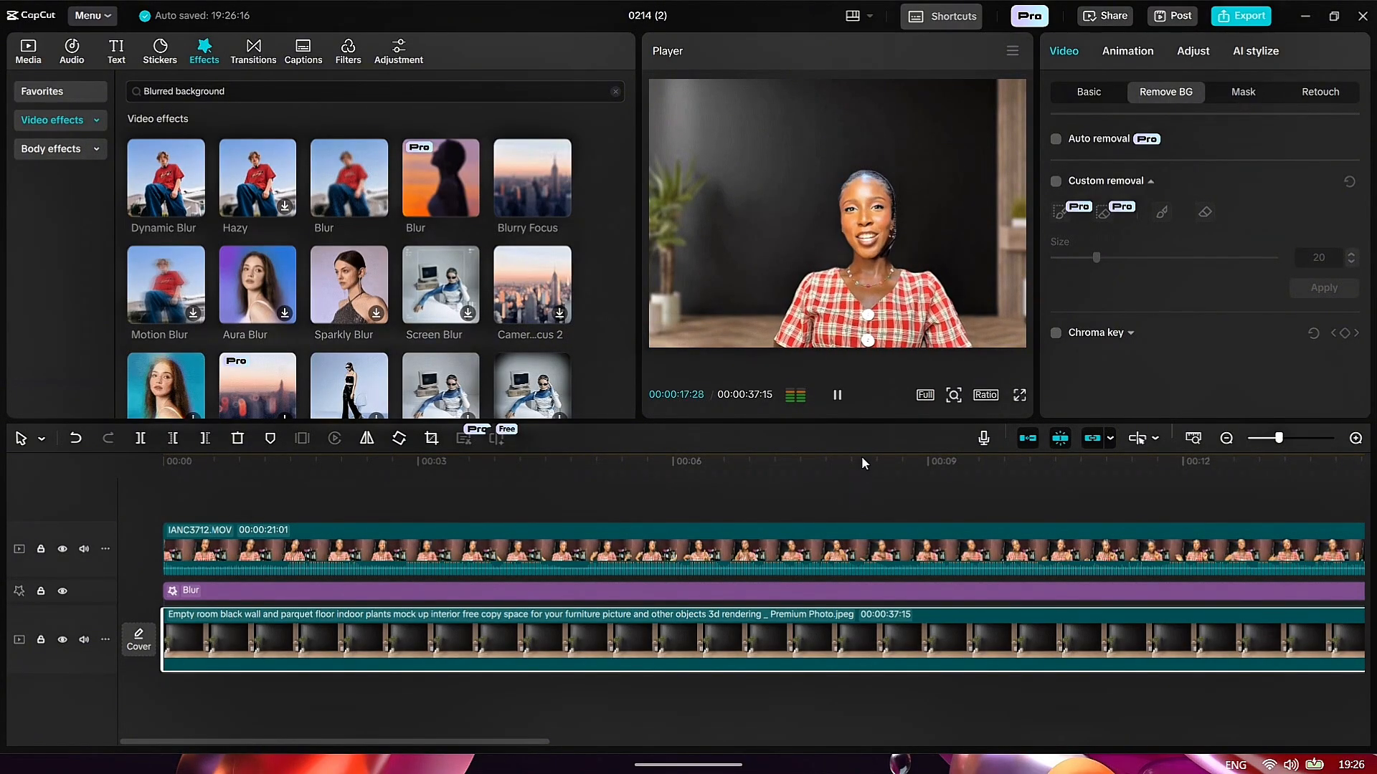
{"action": "left_click", "coordinate": [838, 399]}
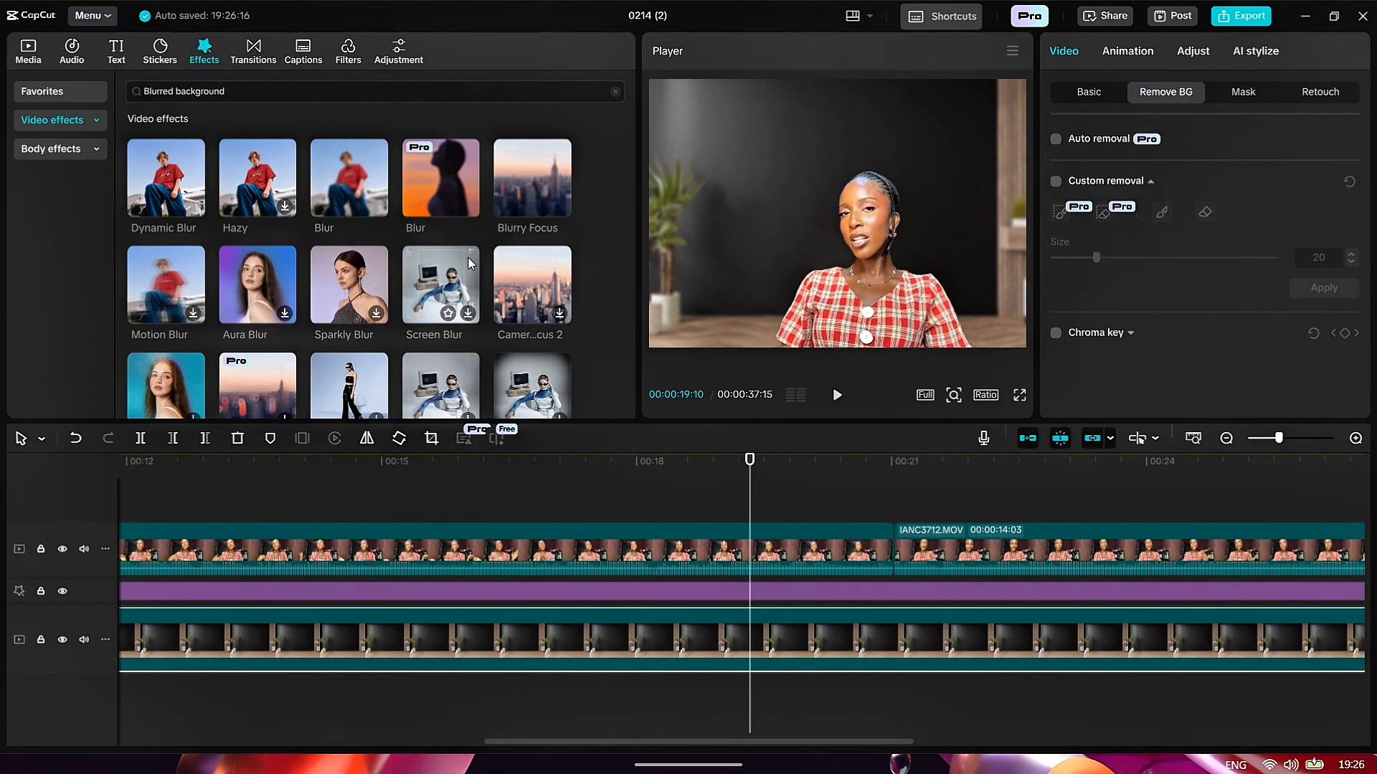
Add a Custom adjustment layer above the video clip at 00:00:00:00
{"action": "left_click", "coordinate": [400, 57]}
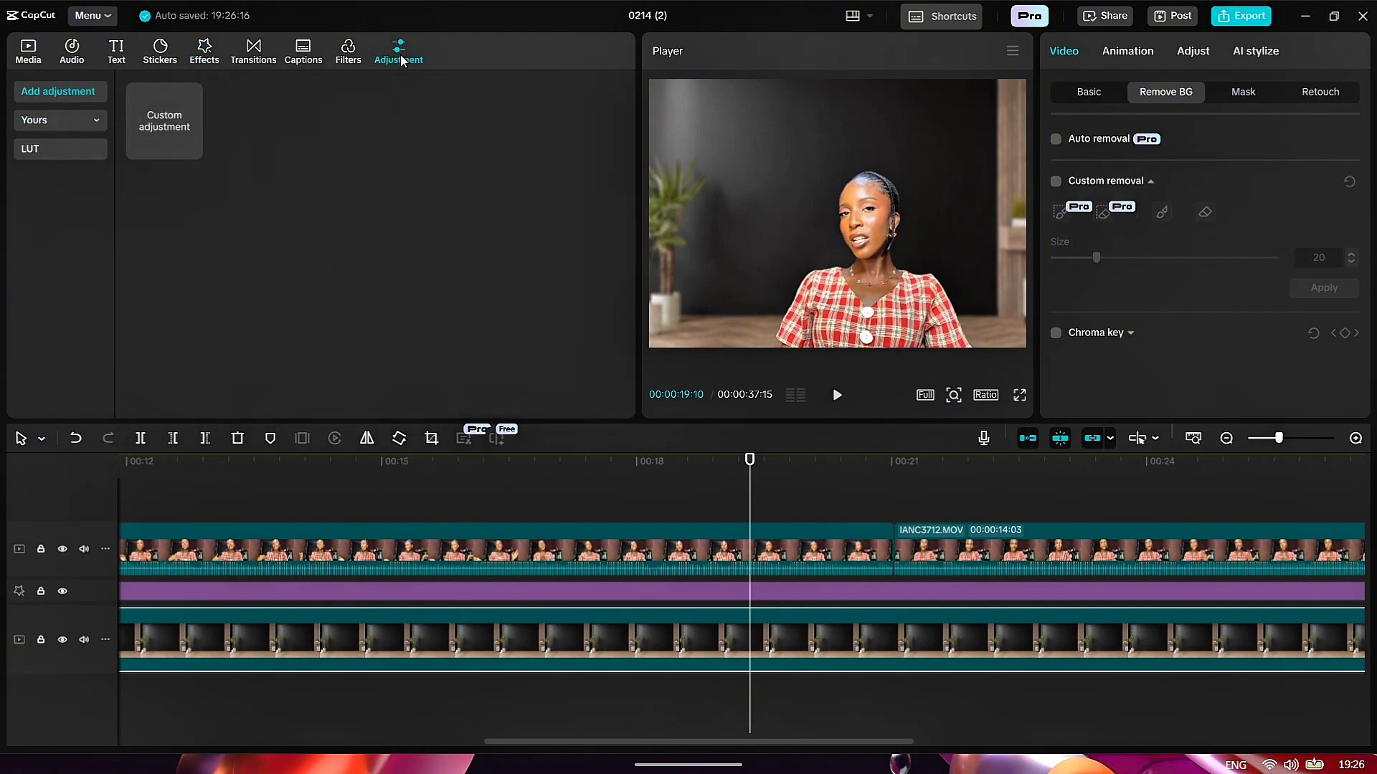
{"action": "mouse_move", "coordinate": [151, 114]}
{"action": "left_click", "coordinate": [79, 119]}
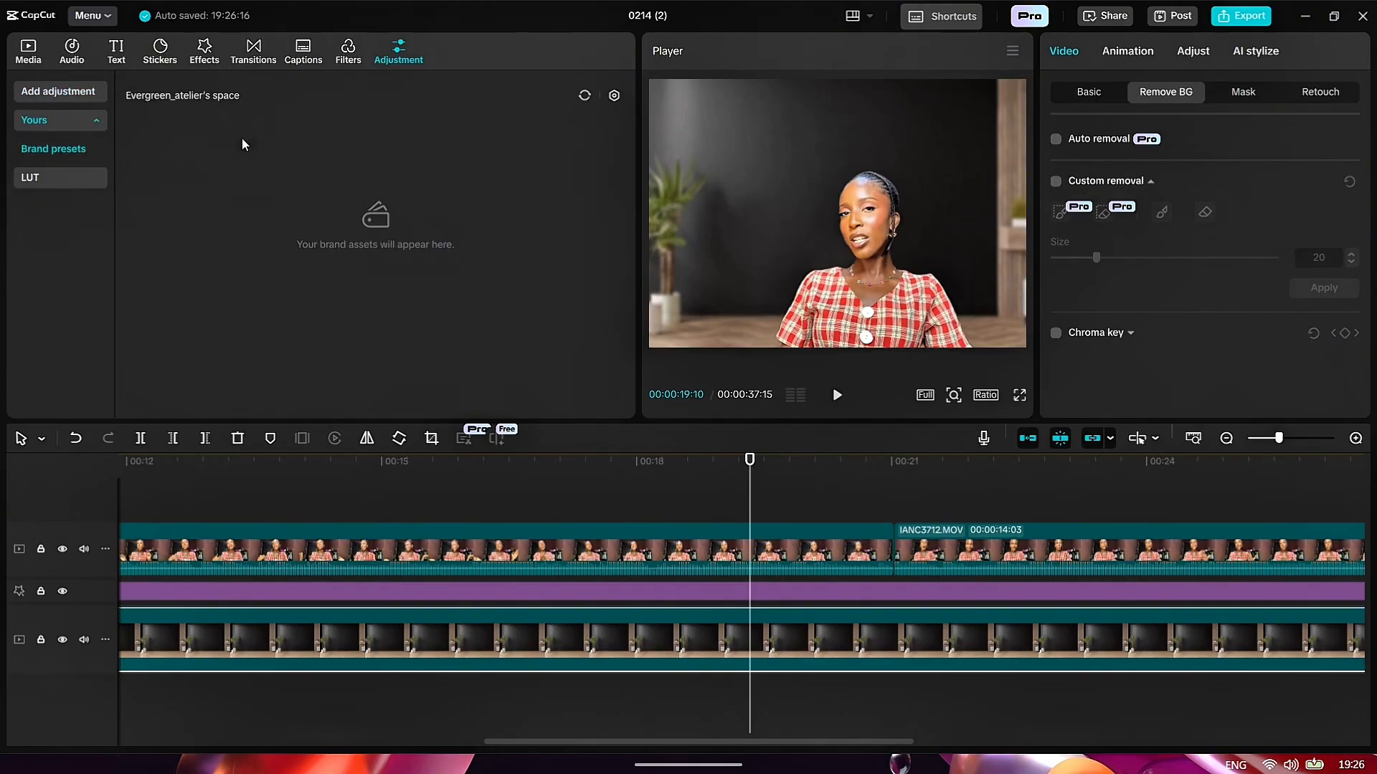
{"action": "left_click", "coordinate": [584, 95]}
{"action": "left_click", "coordinate": [78, 174]}
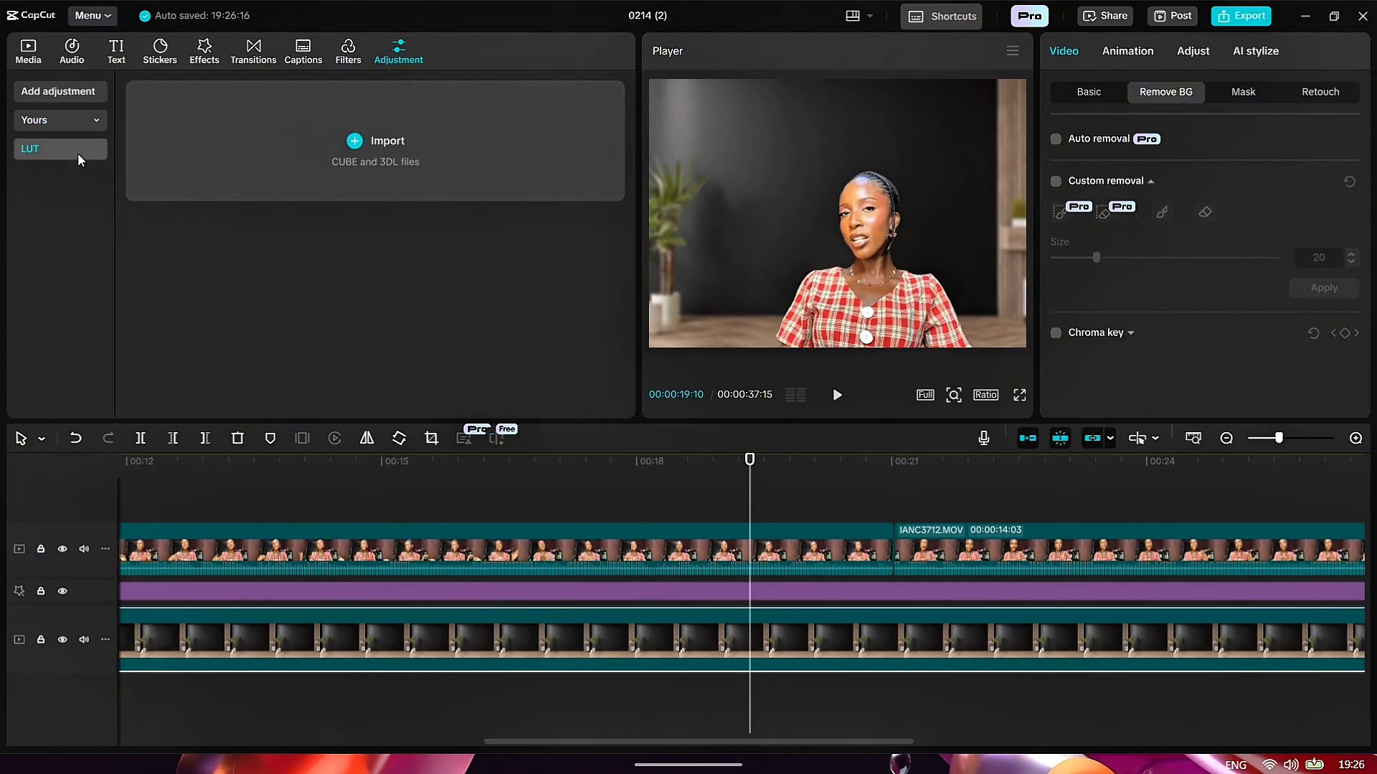
{"action": "left_click", "coordinate": [72, 90]}
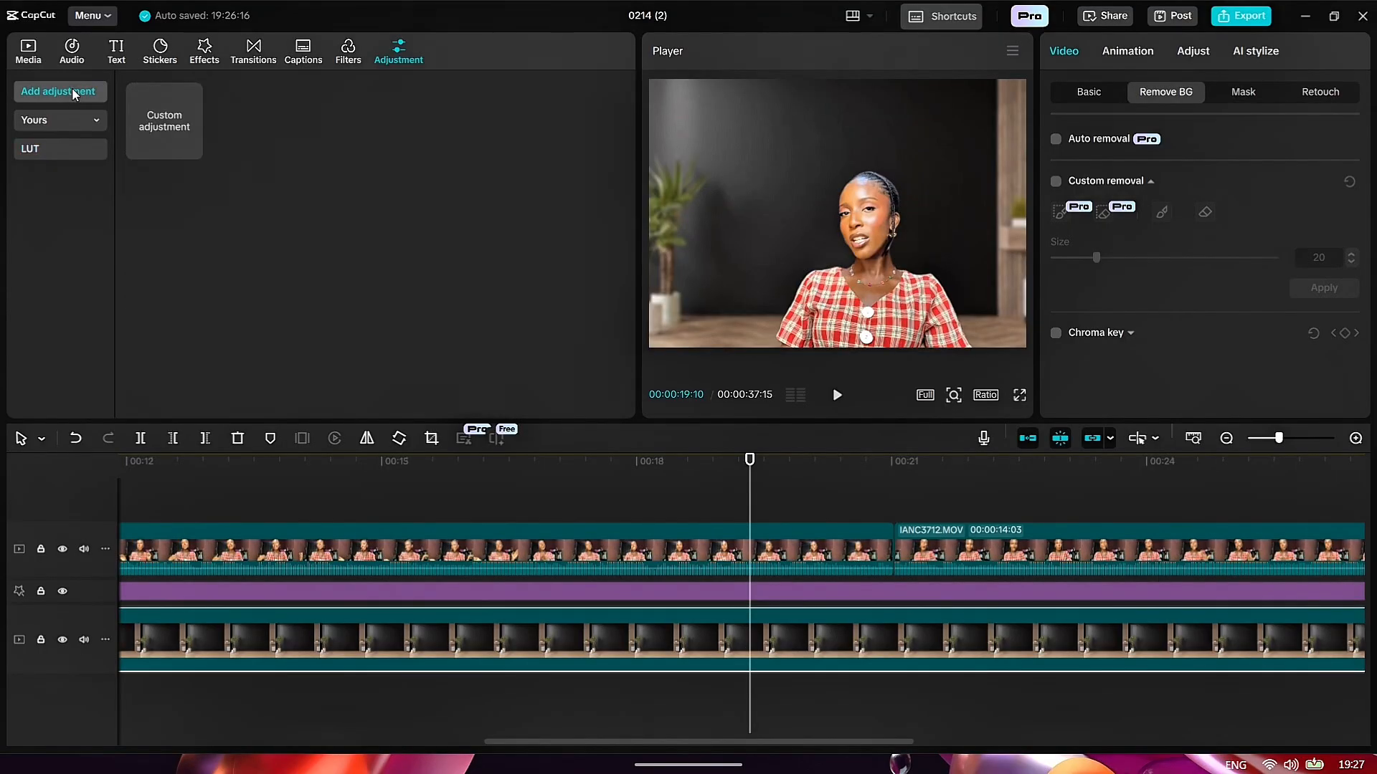
{"action": "mouse_move", "coordinate": [192, 148]}
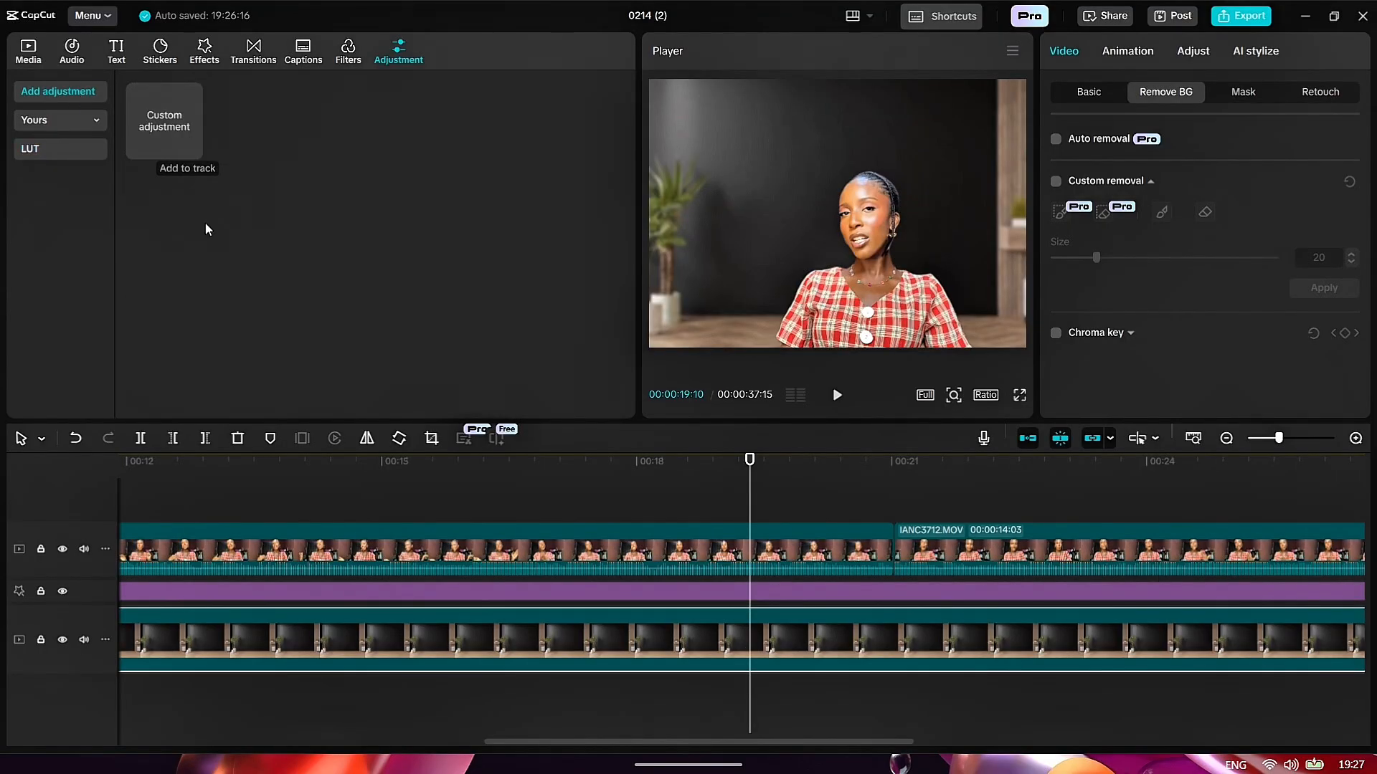
{"action": "left_click_drag", "start_coordinate": [751, 471], "coordinate": [0, 448]}
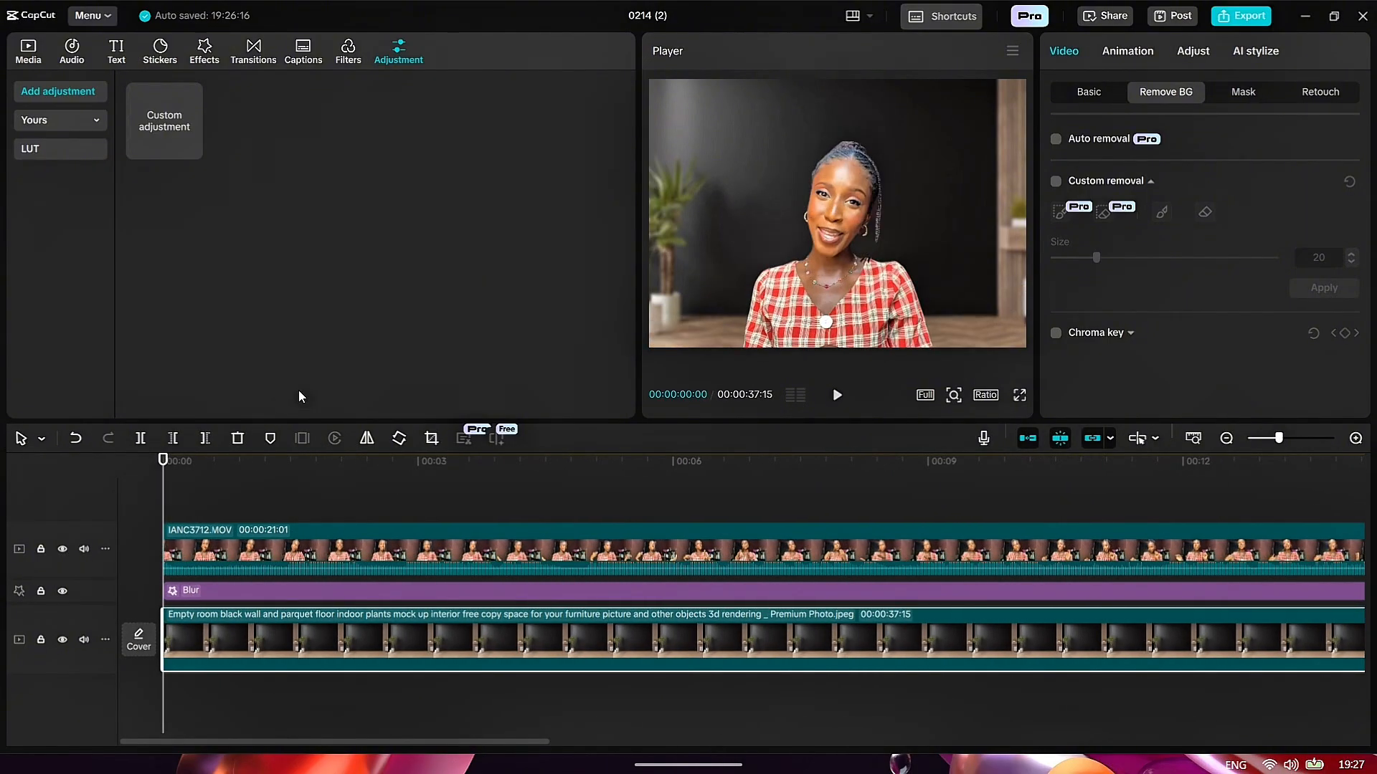
{"action": "left_click", "coordinate": [191, 148]}
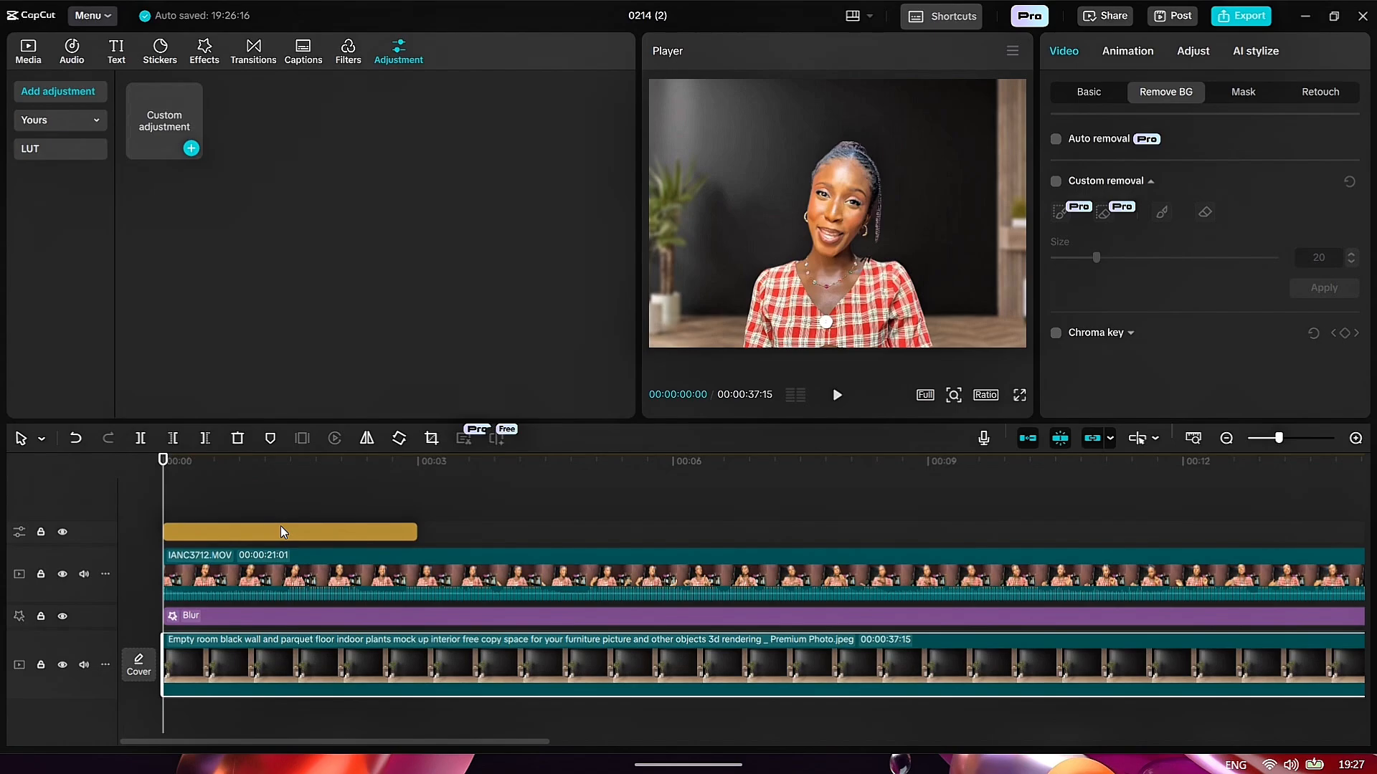
Extend the custom adjustment layer to end together with the last video clip
{"action": "left_click_drag", "start_coordinate": [281, 528], "coordinate": [281, 528]}
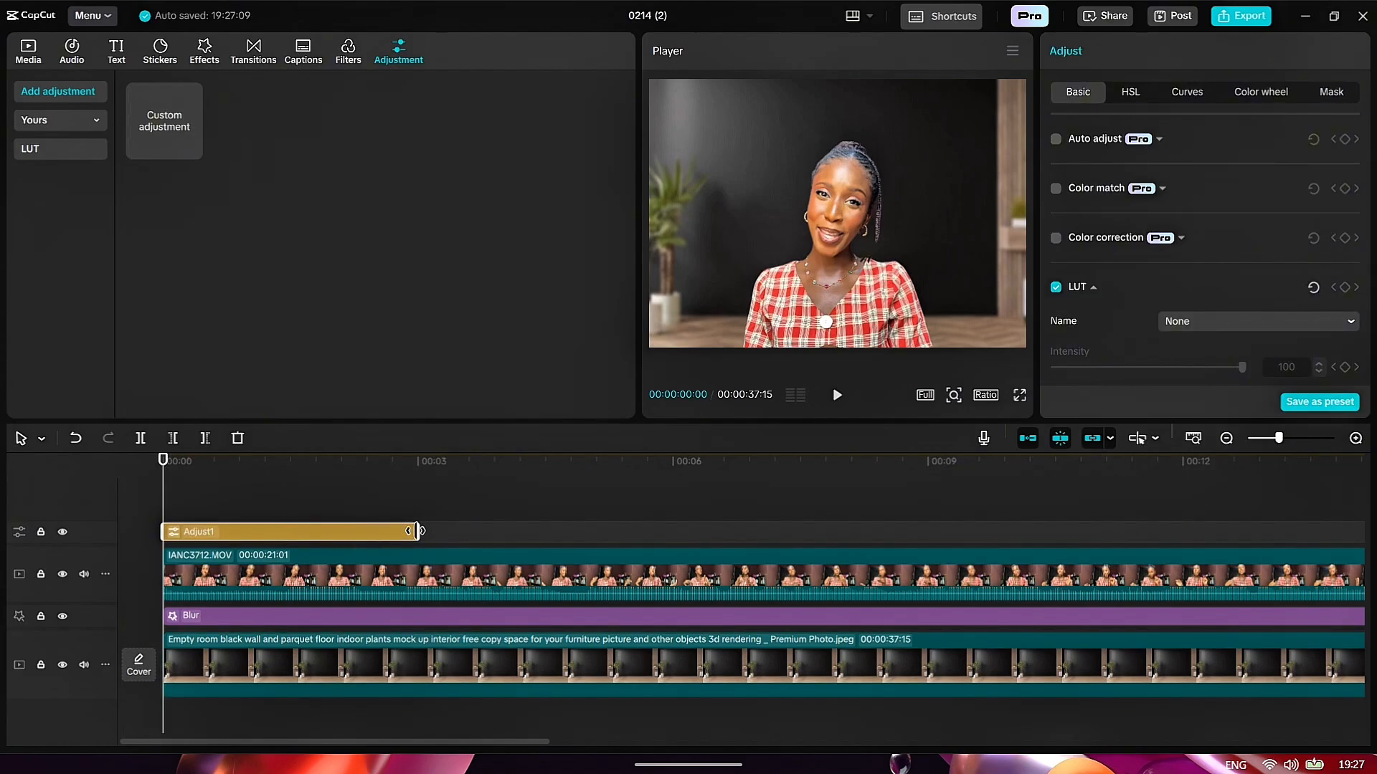
{"action": "left_click_drag", "start_coordinate": [416, 532], "coordinate": [1370, 563]}
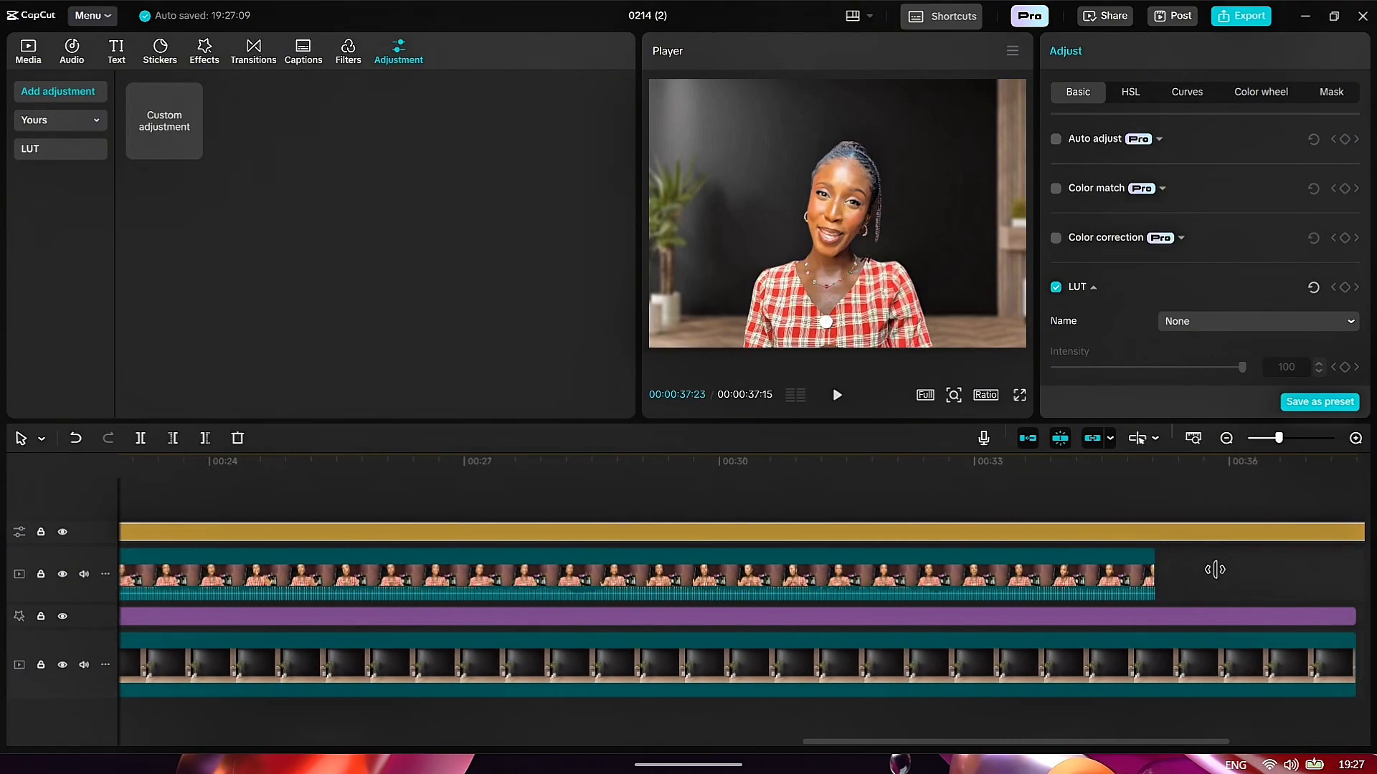
{"action": "left_click_drag", "start_coordinate": [1215, 570], "coordinate": [1097, 561]}
Trim the room image and the Blur effect to end with the video at 00:00:35:04, with the playhead at that end
{"action": "left_click", "coordinate": [1259, 655]}
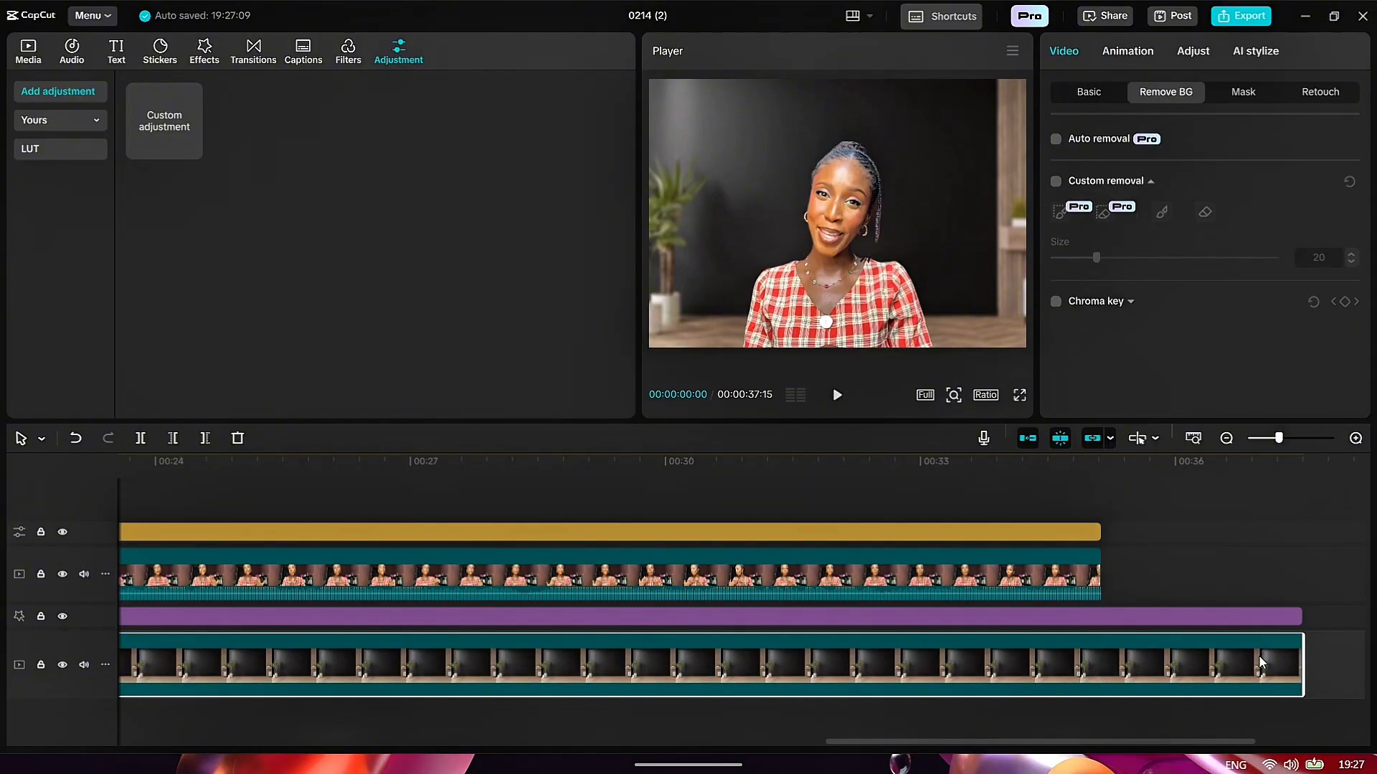
{"action": "left_click_drag", "start_coordinate": [1302, 661], "coordinate": [1102, 661]}
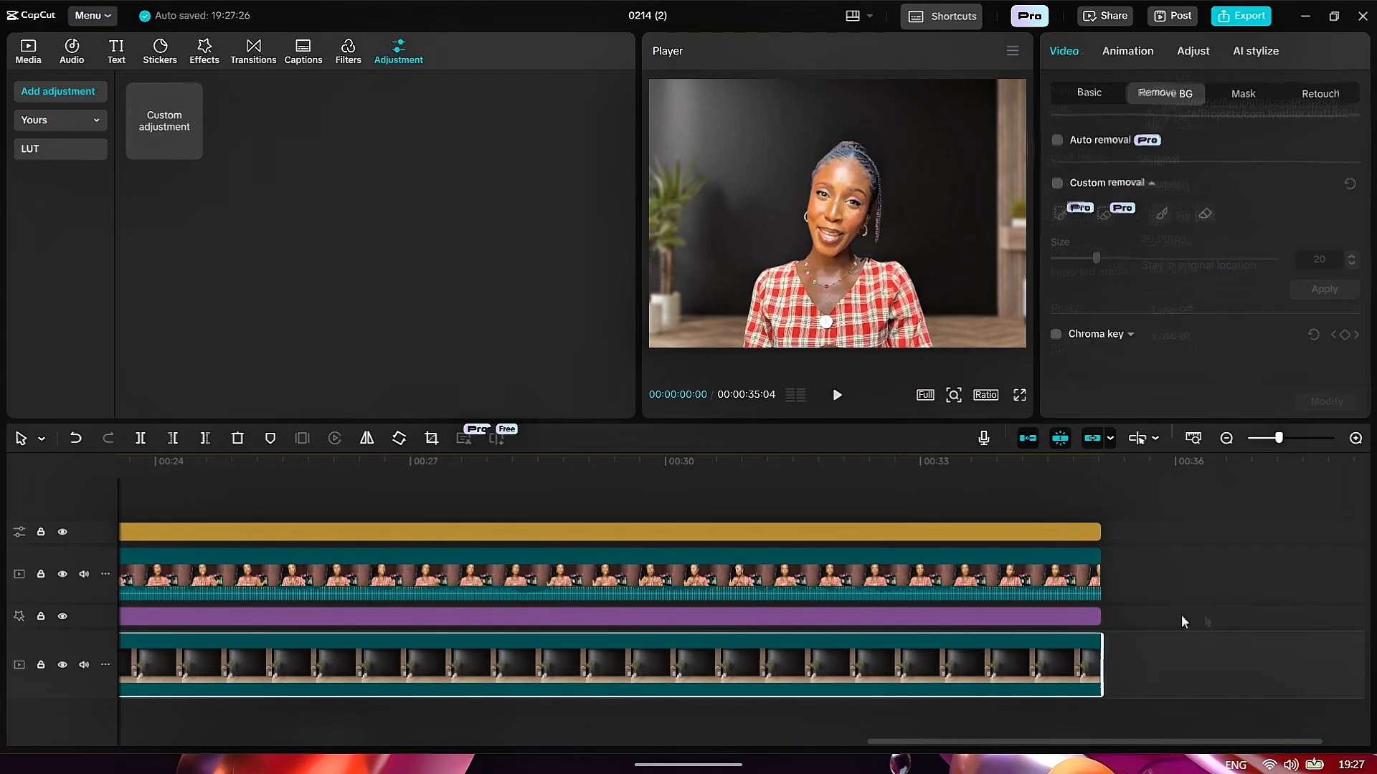
{"action": "left_click", "coordinate": [1155, 620]}
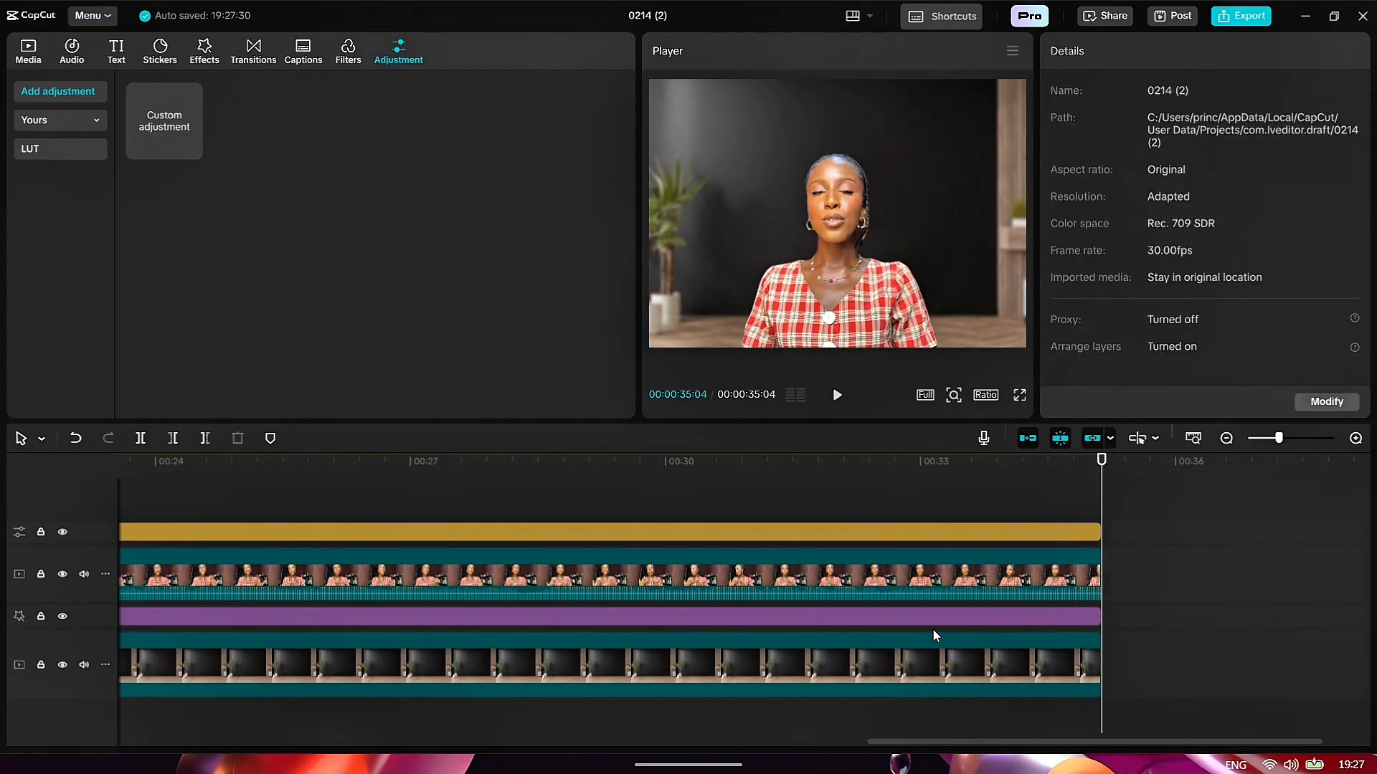
Scrub back from the end of the timeline and place the playhead at 00:00:01:00
{"action": "key", "text": "Left"}
{"action": "key", "text": "Left"}
{"action": "key", "text": "Left"}
{"action": "key", "text": "Left"}
{"action": "key", "text": "Left"}
{"action": "key", "text": "Left"}
{"action": "key", "text": "Left"}
{"action": "key", "text": "Left"}
{"action": "key", "text": "Left"}
{"action": "key", "text": "Left"}
{"action": "key", "text": "Left"}
{"action": "key", "text": "Left"}
{"action": "key", "text": "Left"}
{"action": "key", "text": "Left"}
{"action": "key", "text": "Left"}
{"action": "key", "text": "Left"}
{"action": "key", "text": "Left"}
{"action": "key", "text": "Left"}
{"action": "key", "text": "Left"}
{"action": "key", "text": "Left"}
{"action": "key", "text": "Left"}
{"action": "key", "text": "Left"}
{"action": "key", "text": "Left"}
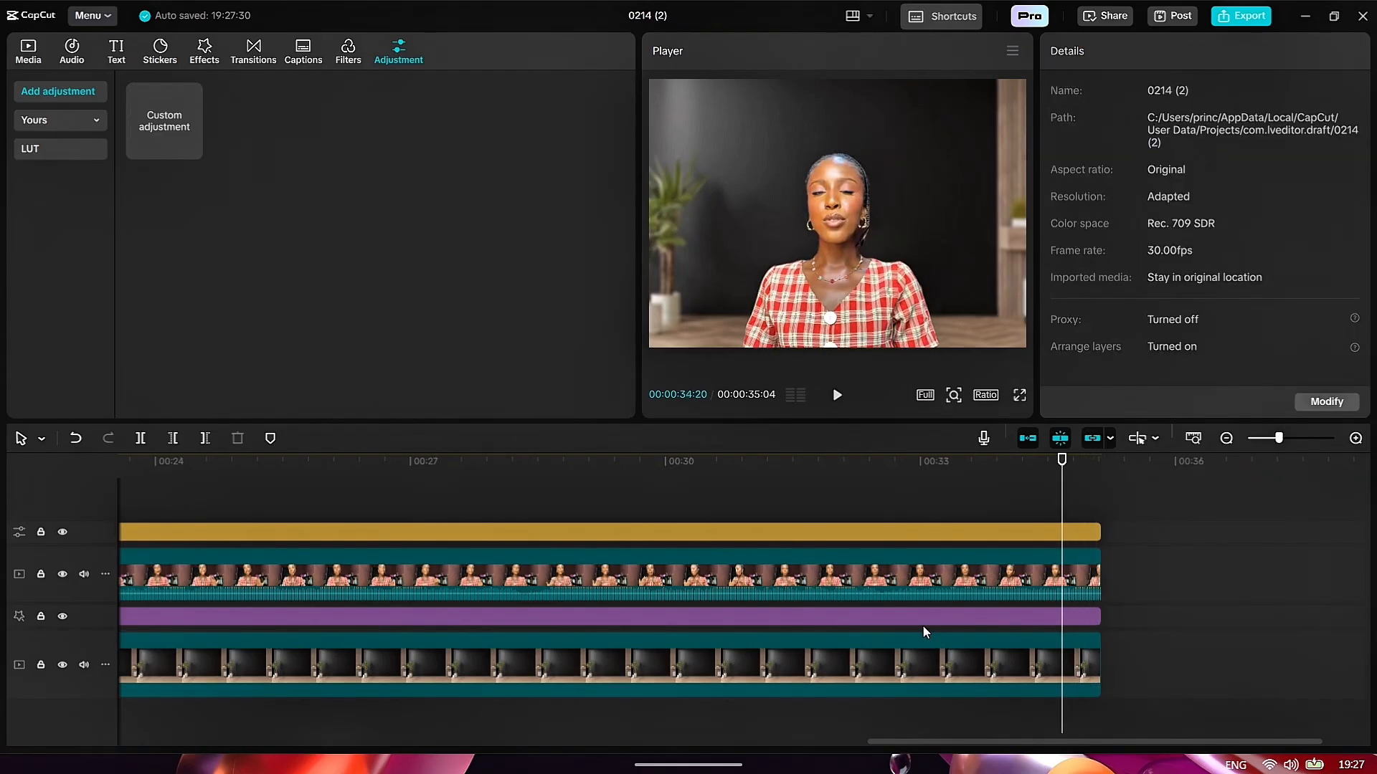
{"action": "key", "text": "Left"}
{"action": "key", "text": "Left"}
{"action": "key", "text": "Left"}
{"action": "key", "text": "Left"}
{"action": "key", "text": "Left"}
{"action": "key", "text": "Left"}
{"action": "key", "text": "Left"}
{"action": "key", "text": "Left"}
{"action": "key", "text": "Left"}
{"action": "key", "text": "Left"}
{"action": "key", "text": "Left"}
{"action": "key", "text": "Left"}
{"action": "key", "text": "Left"}
{"action": "key", "text": "Left"}
{"action": "key", "text": "Left"}
{"action": "key", "text": "Left"}
{"action": "key", "text": "Left"}
{"action": "key", "text": "Left"}
{"action": "key", "text": "Left"}
{"action": "key", "text": "Left"}
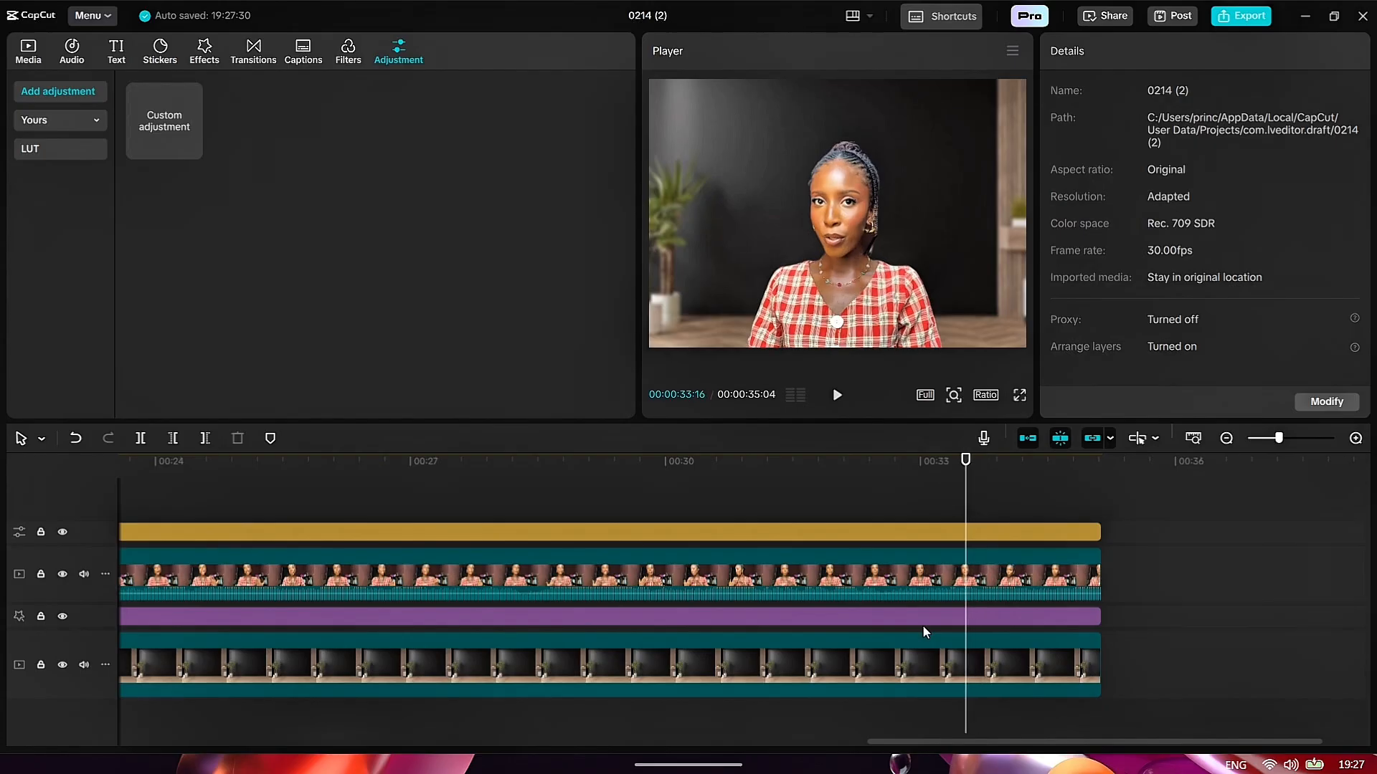
{"action": "key", "text": "Left"}
{"action": "key", "text": "Left"}
{"action": "key", "text": "Left"}
{"action": "key", "text": "Left"}
{"action": "key", "text": "Left"}
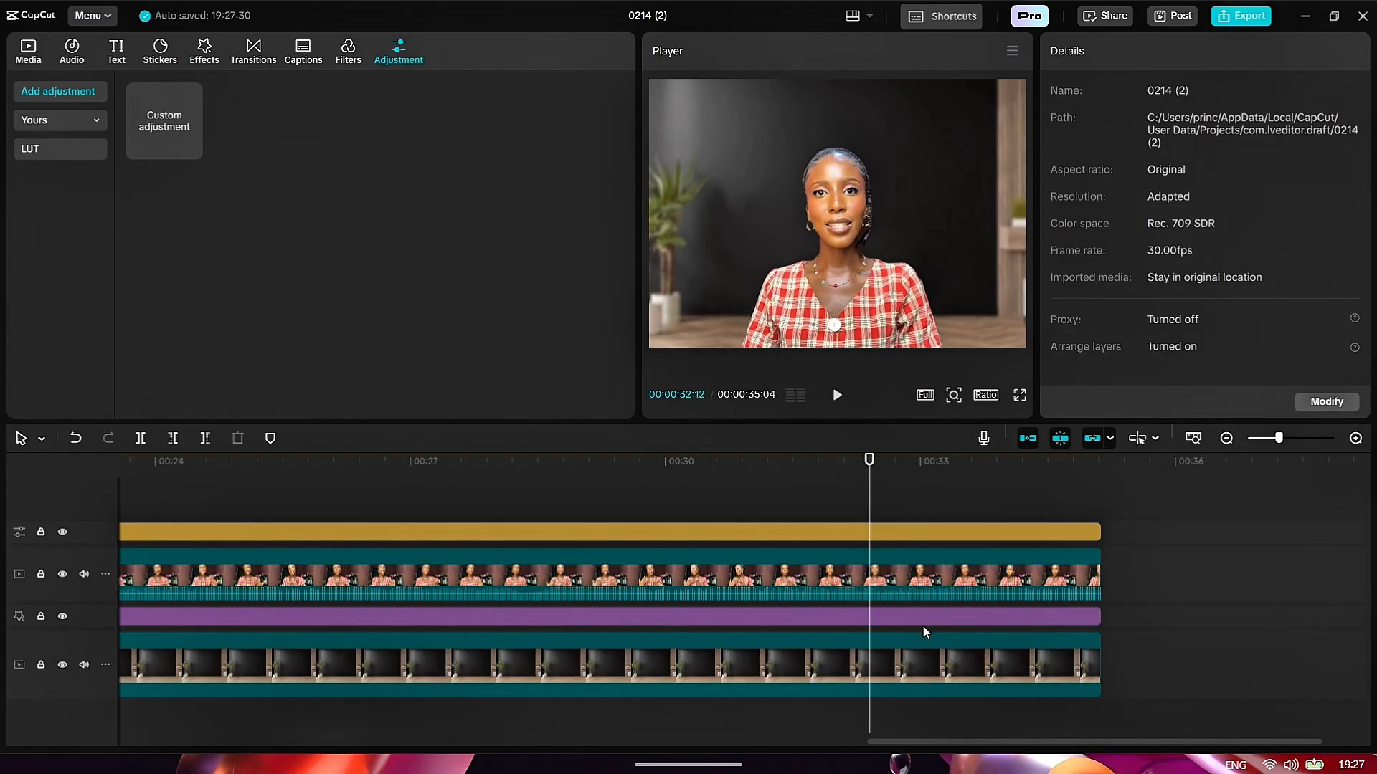
{"action": "left_click_drag", "start_coordinate": [870, 483], "coordinate": [250, 540]}
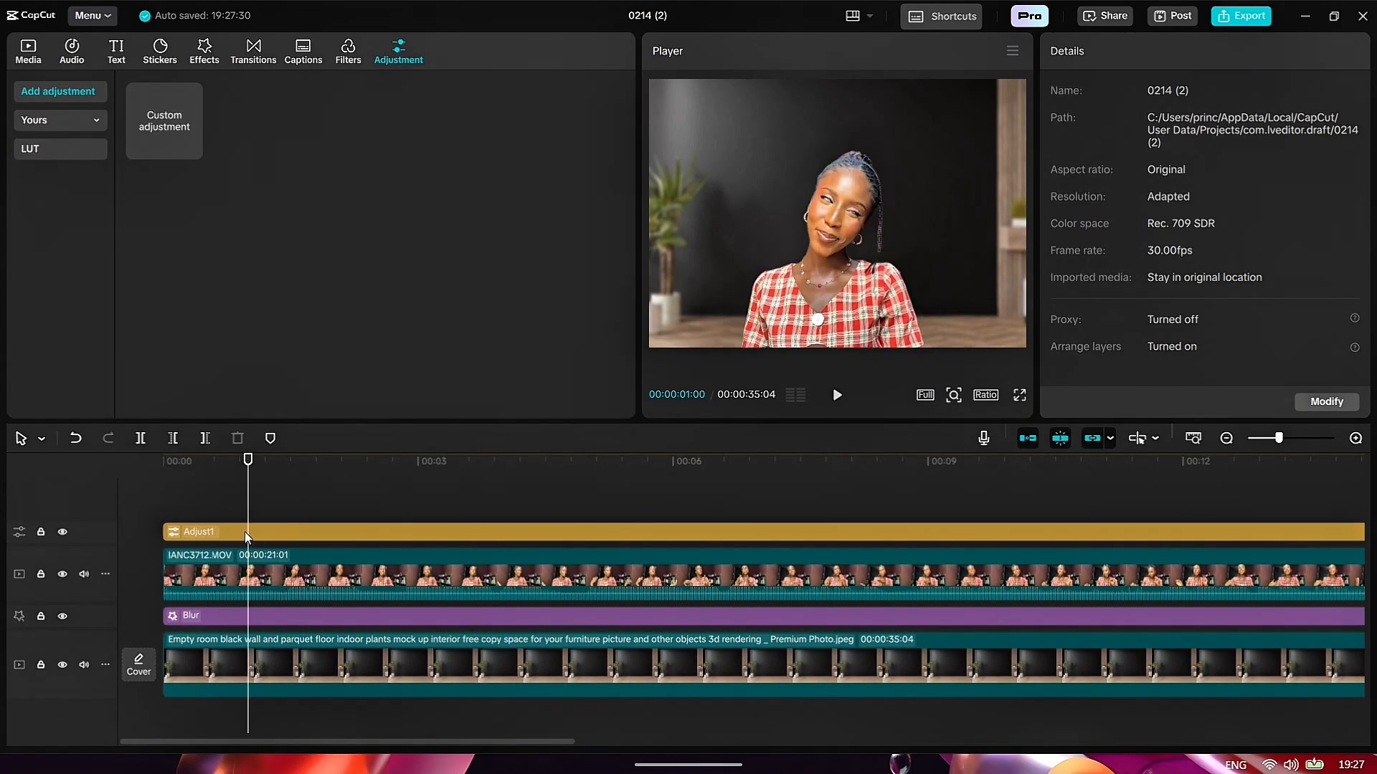
Turn on Protect skin tone in the LUT settings of the custom adjustment layer
{"action": "left_click", "coordinate": [244, 532]}
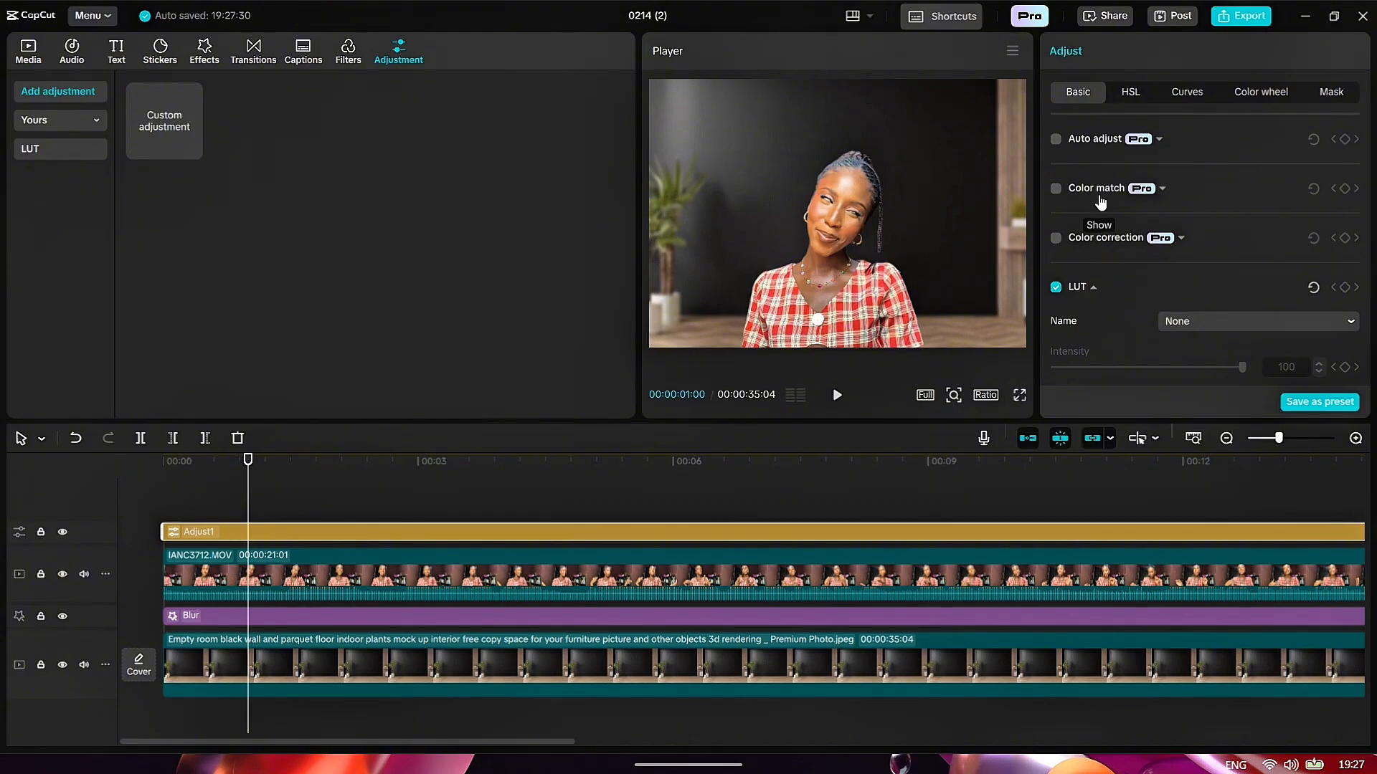
{"action": "scroll", "coordinate": [1100, 197], "scroll_direction": "down", "scroll_amount": 2}
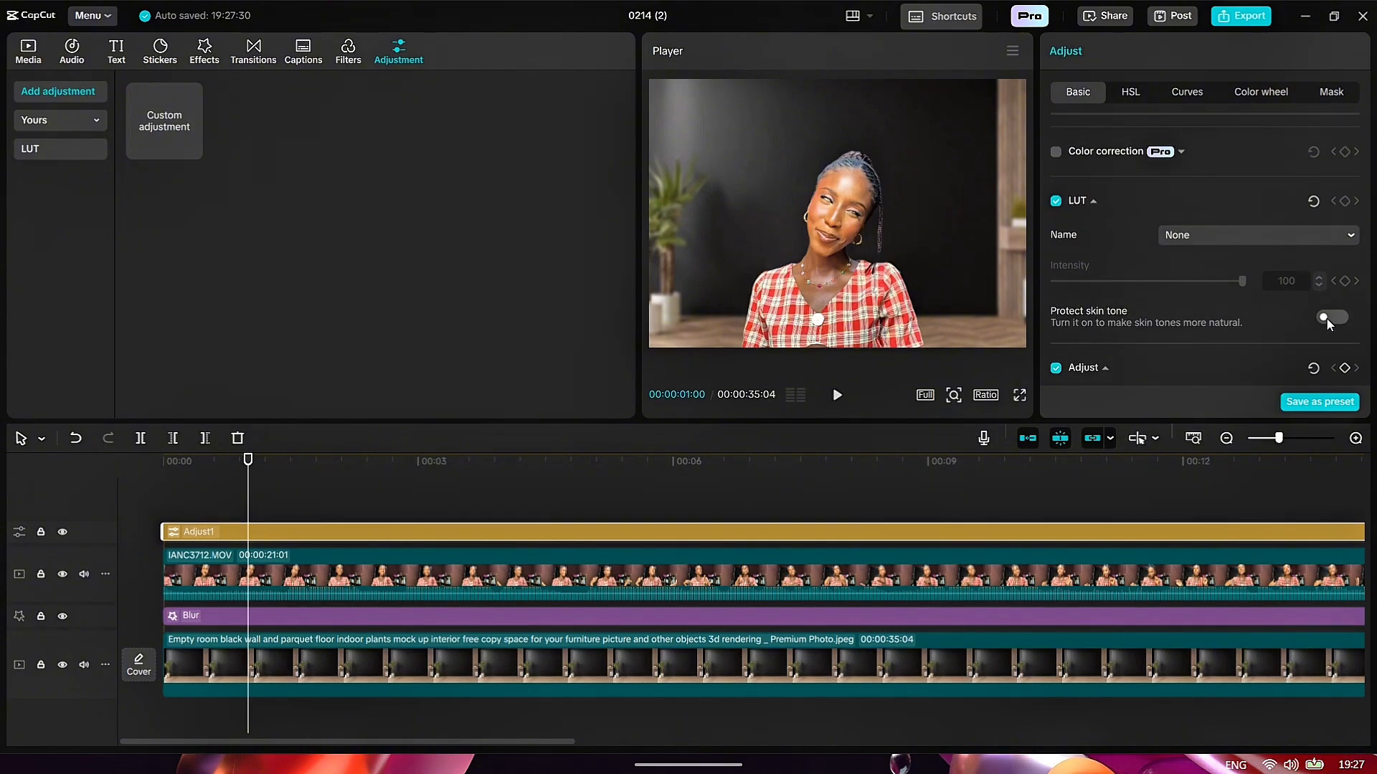
{"action": "left_click", "coordinate": [1327, 321]}
{"action": "scroll", "coordinate": [1217, 225], "scroll_direction": "down", "scroll_amount": 3}
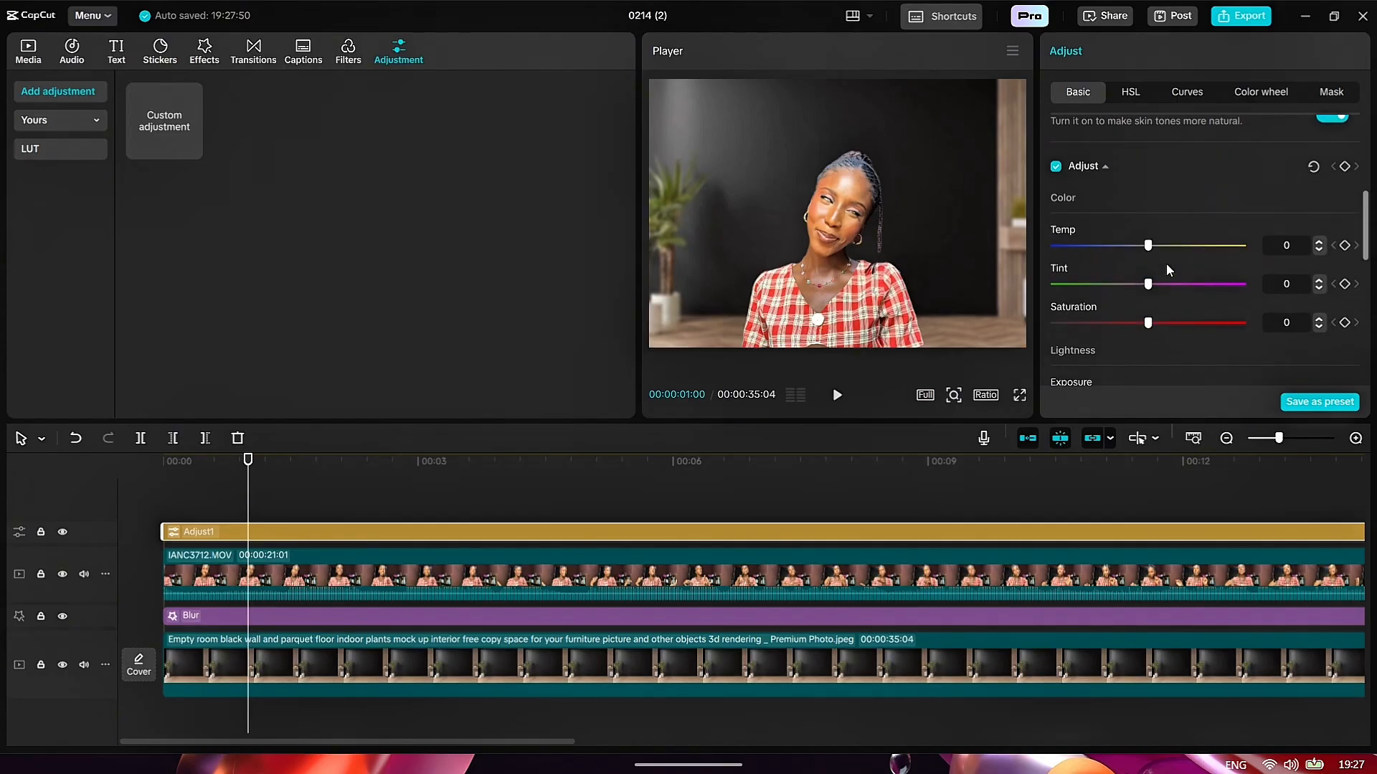
In the adjustment layer's HSL settings, set the red saturation to 32 and the red brightness to -40
{"action": "scroll", "coordinate": [1166, 269], "scroll_direction": "down", "scroll_amount": 5}
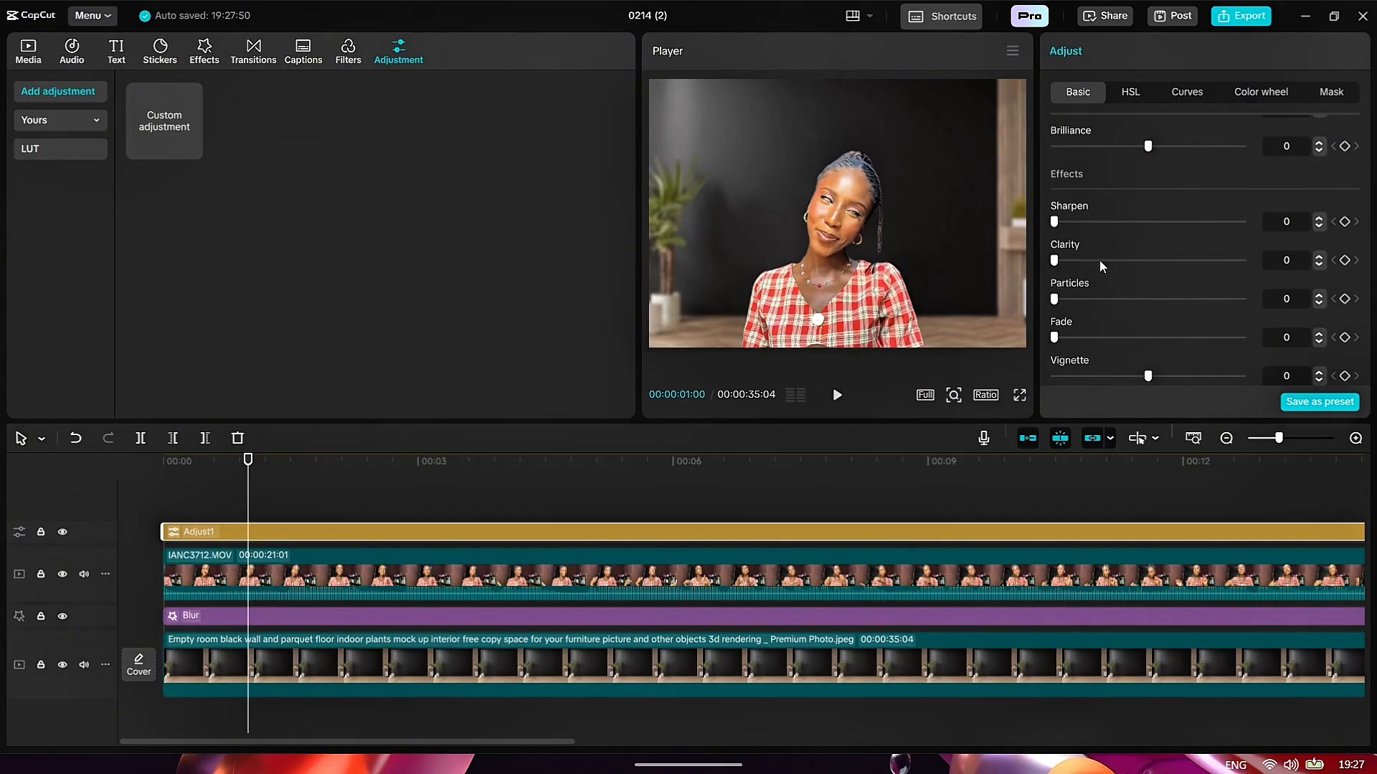
{"action": "scroll", "coordinate": [1103, 269], "scroll_direction": "up", "scroll_amount": 4}
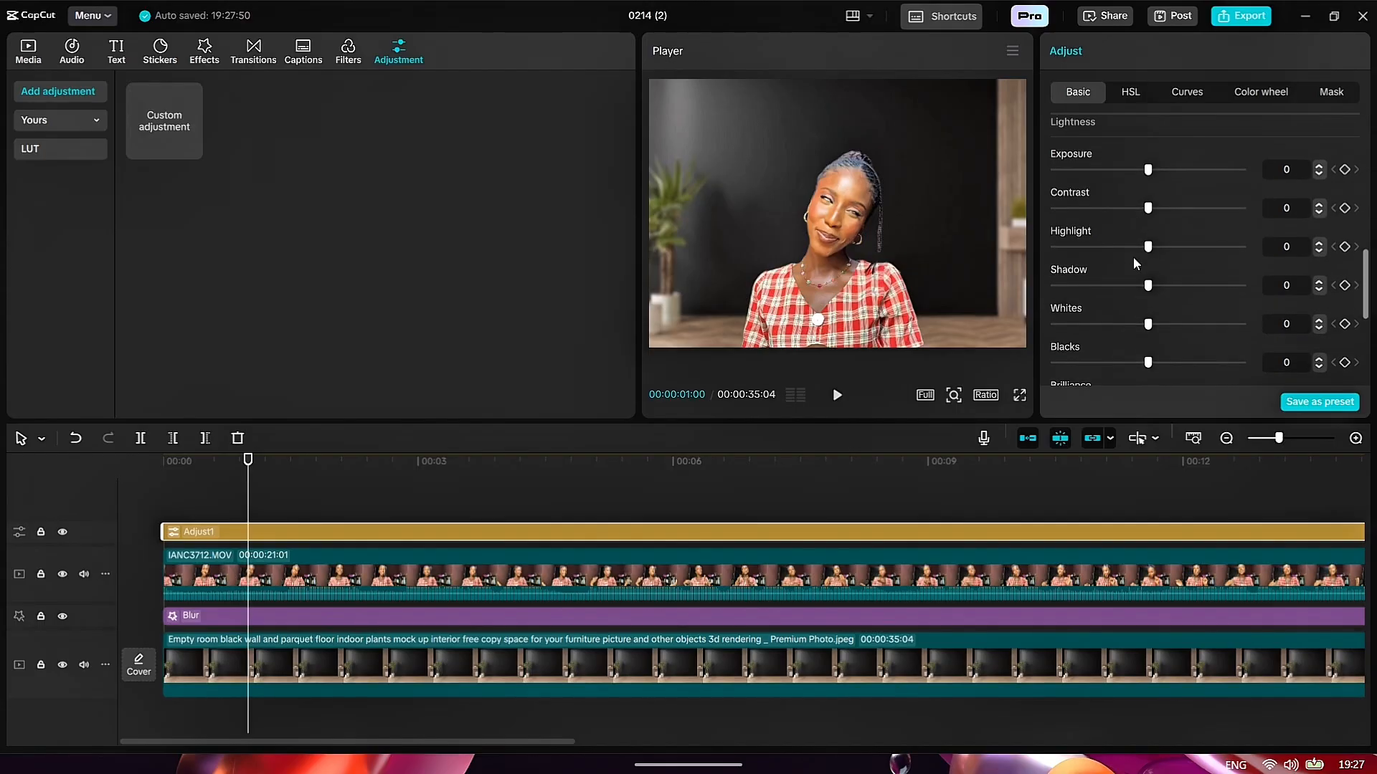
{"action": "scroll", "coordinate": [1133, 256], "scroll_direction": "up", "scroll_amount": 2}
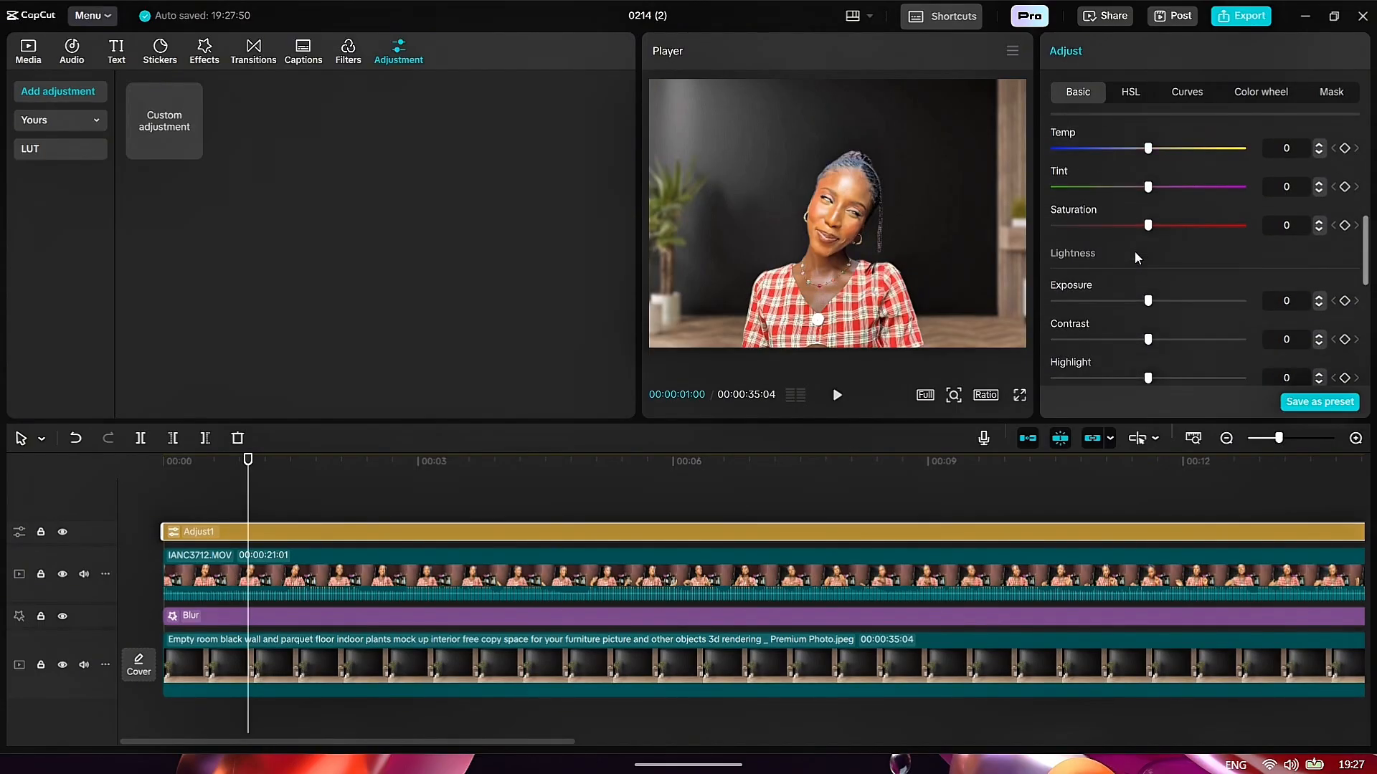
{"action": "scroll", "coordinate": [1135, 251], "scroll_direction": "up", "scroll_amount": 1}
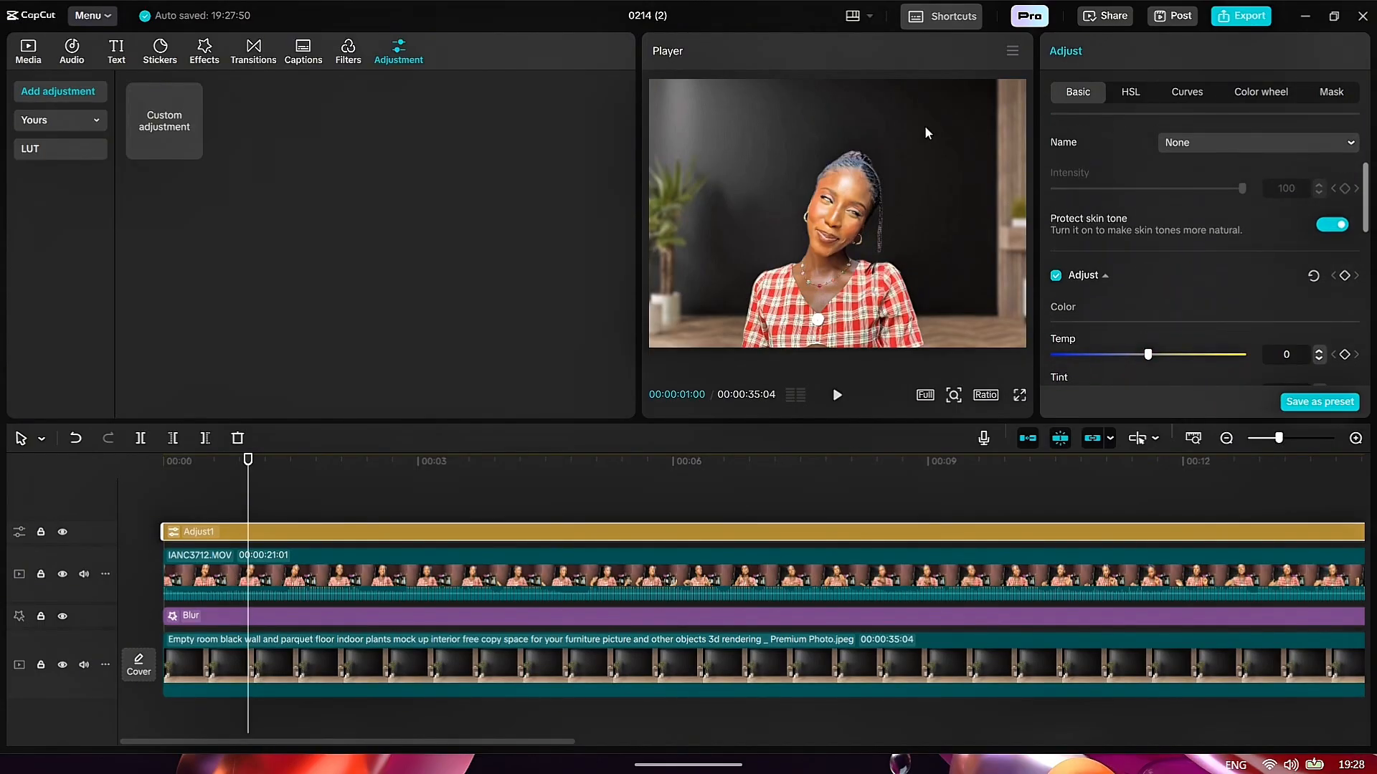
{"action": "left_click", "coordinate": [1130, 99]}
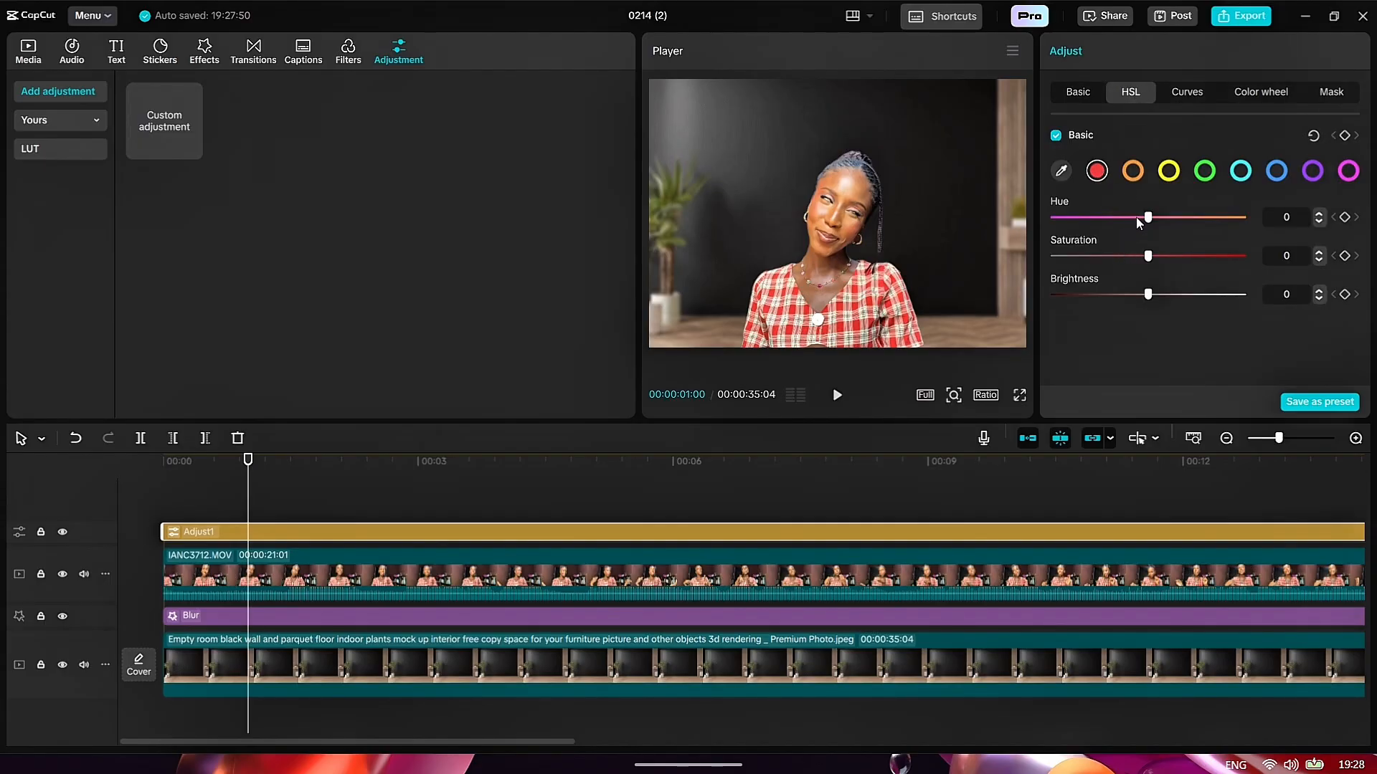
{"action": "left_click_drag", "start_coordinate": [1148, 219], "coordinate": [1196, 269]}
{"action": "left_click_drag", "start_coordinate": [1289, 270], "coordinate": [1128, 319]}
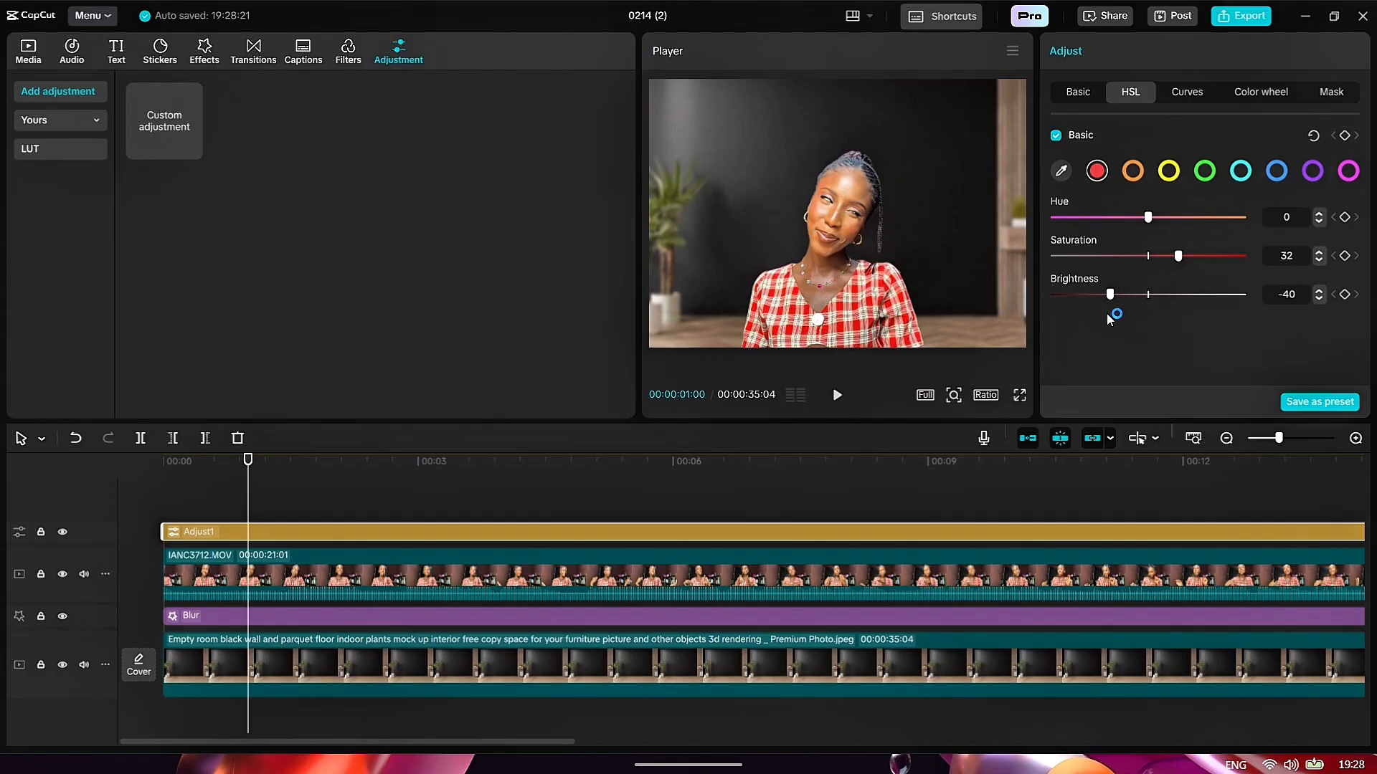
Set the HSL orange to saturation 19 and brightness -9, and the yellow to hue 100 and saturation 100
{"action": "left_click", "coordinate": [1132, 173]}
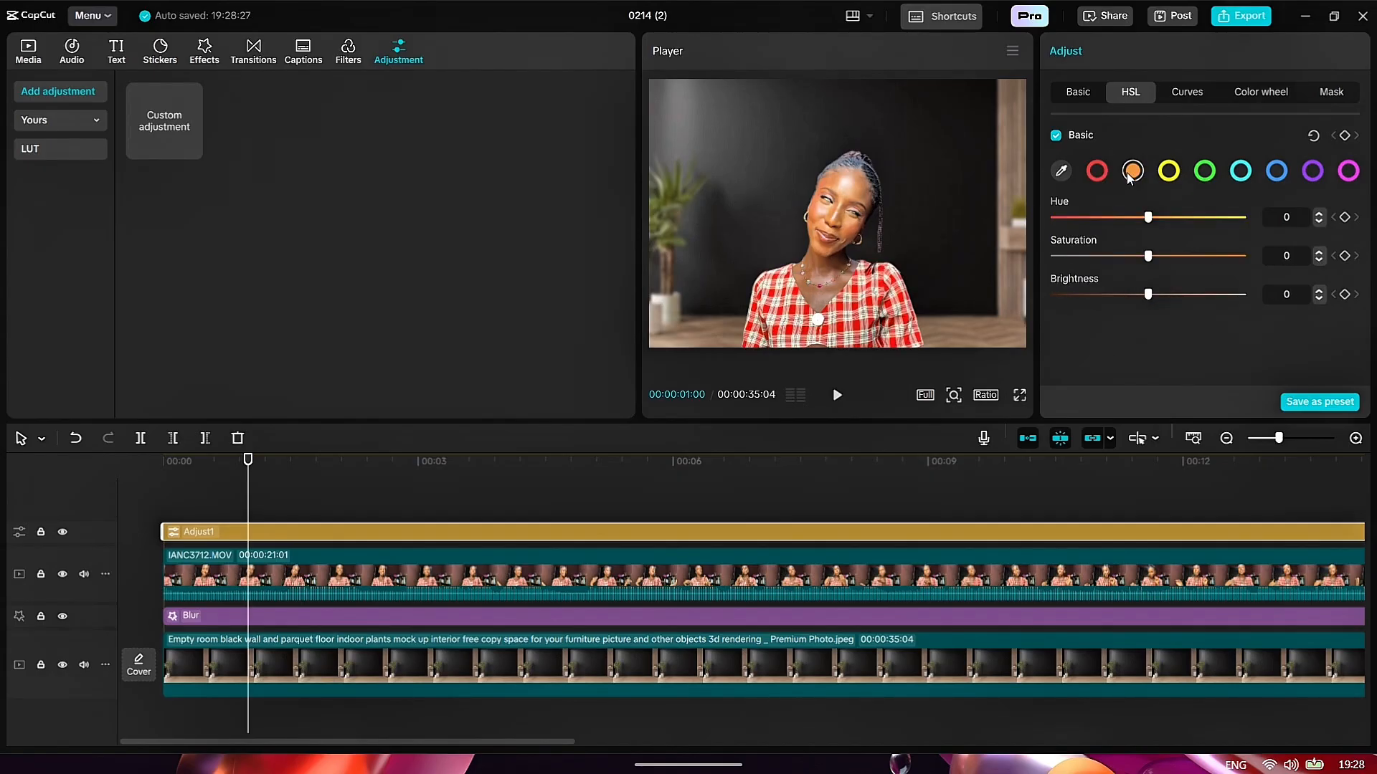
{"action": "left_click_drag", "start_coordinate": [1149, 219], "coordinate": [1139, 300]}
{"action": "left_click", "coordinate": [1169, 170]}
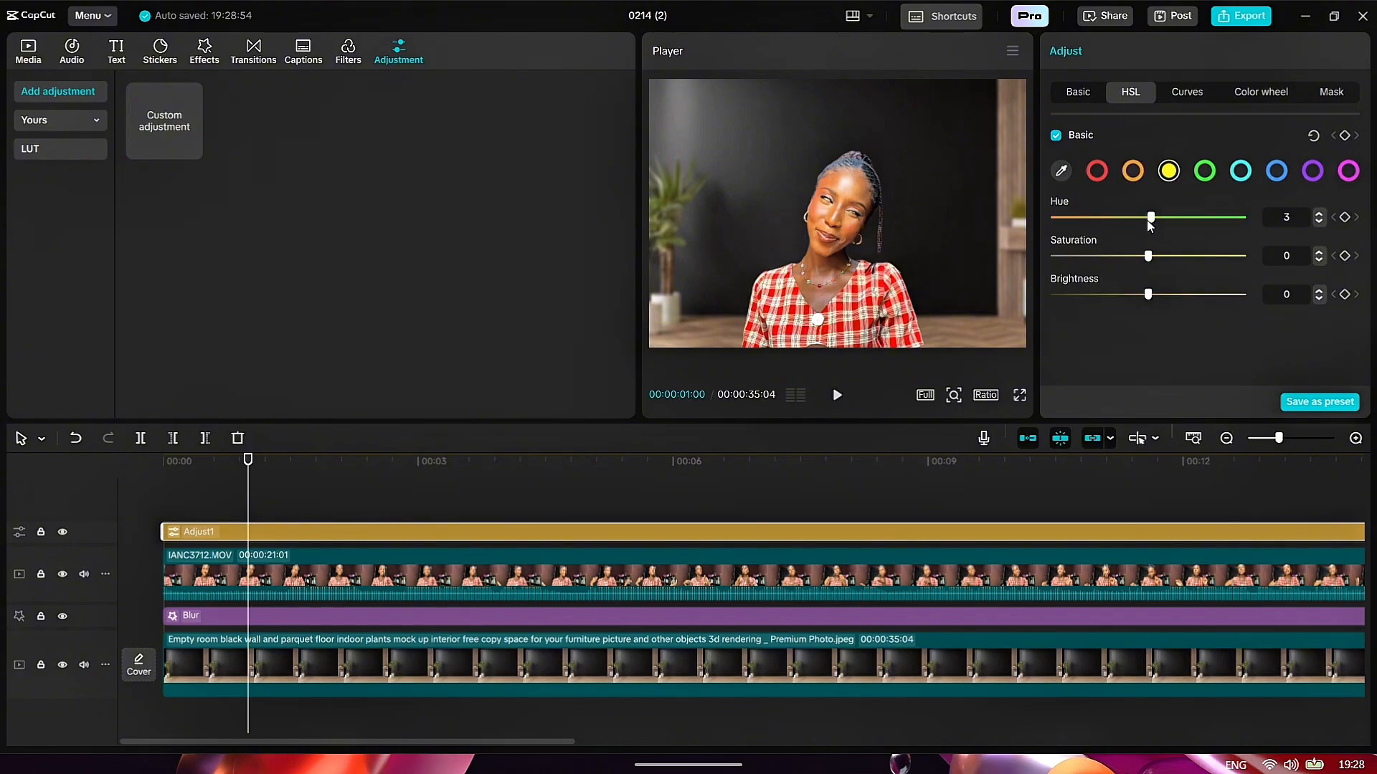
{"action": "left_click_drag", "start_coordinate": [1149, 224], "coordinate": [1263, 220]}
{"action": "left_click_drag", "start_coordinate": [1148, 256], "coordinate": [1337, 256]}
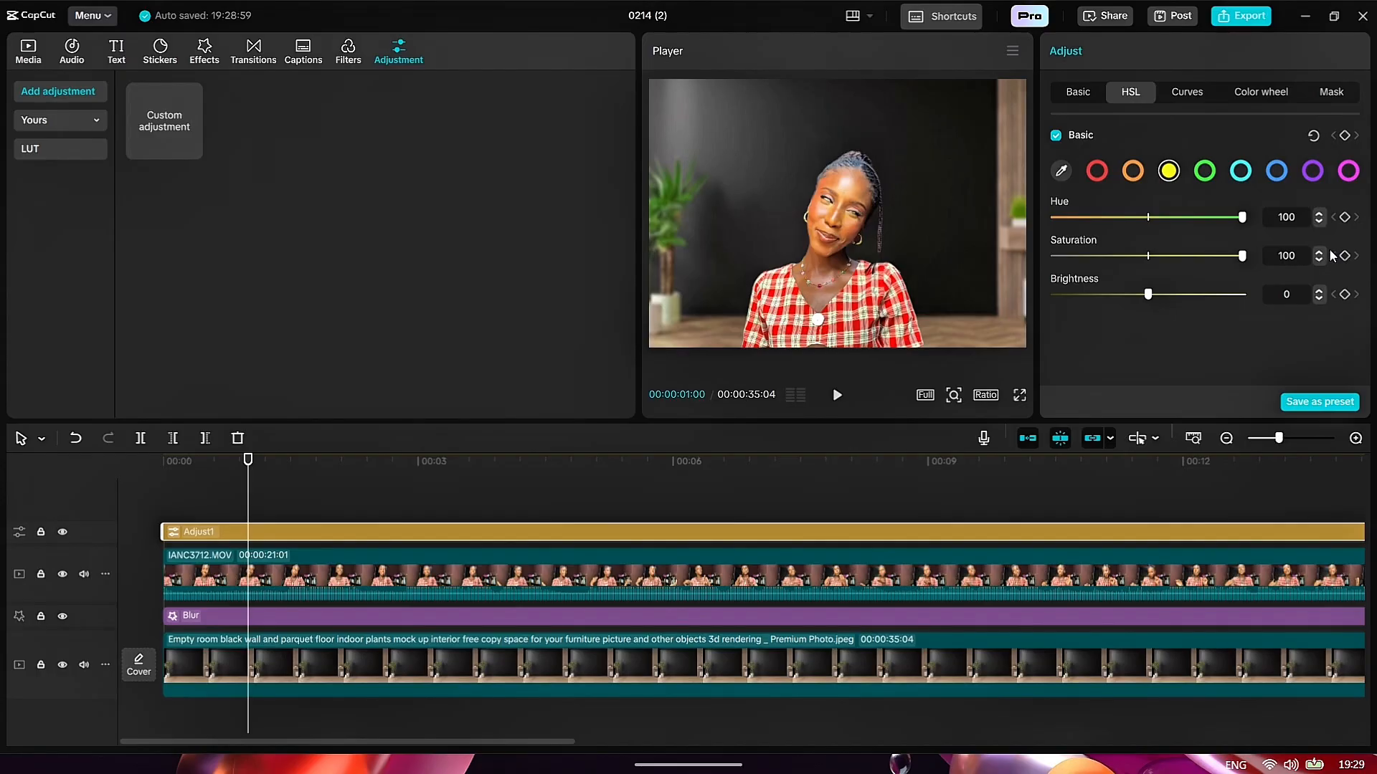
Set the project's aspect ratio to 16:9 and the adjustment layer's yellow HSL brightness to -100
{"action": "left_click", "coordinate": [996, 394]}
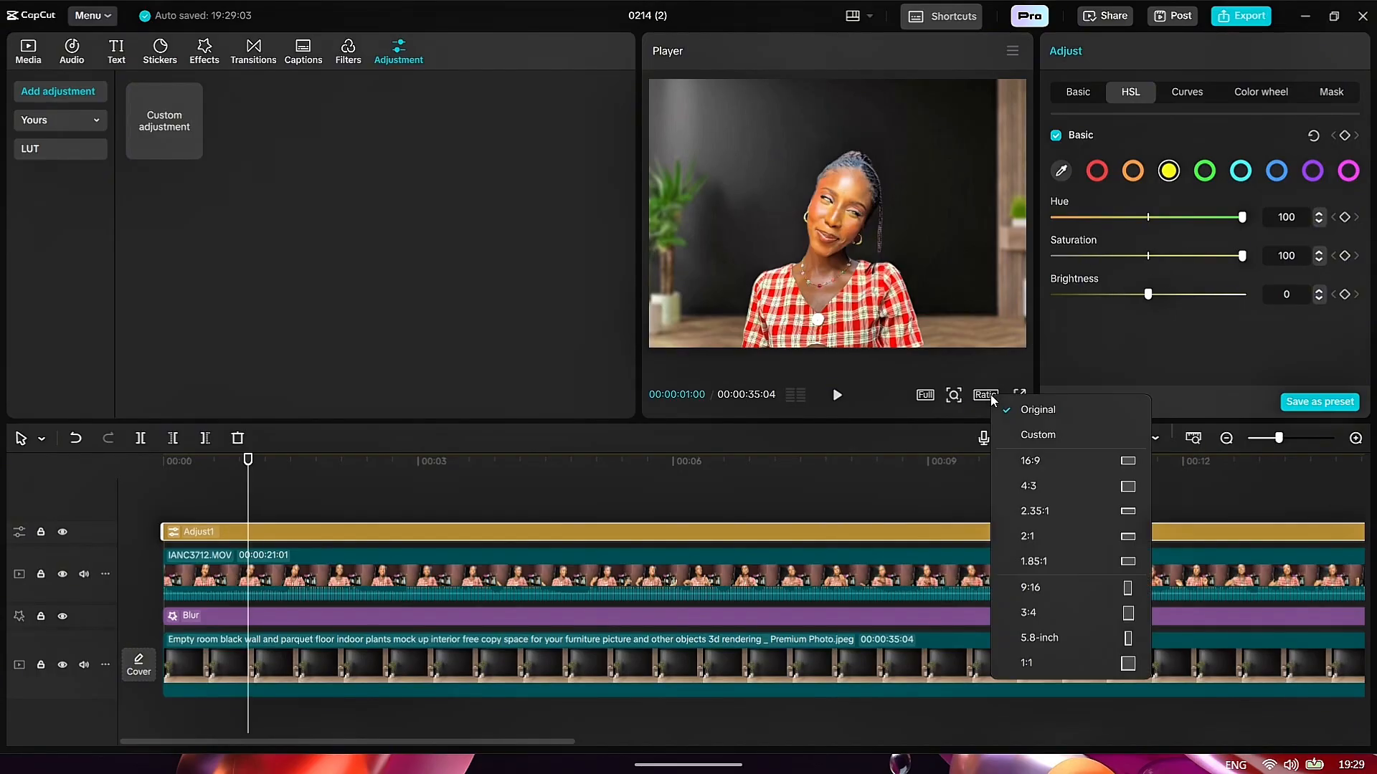
{"action": "left_click", "coordinate": [1024, 459]}
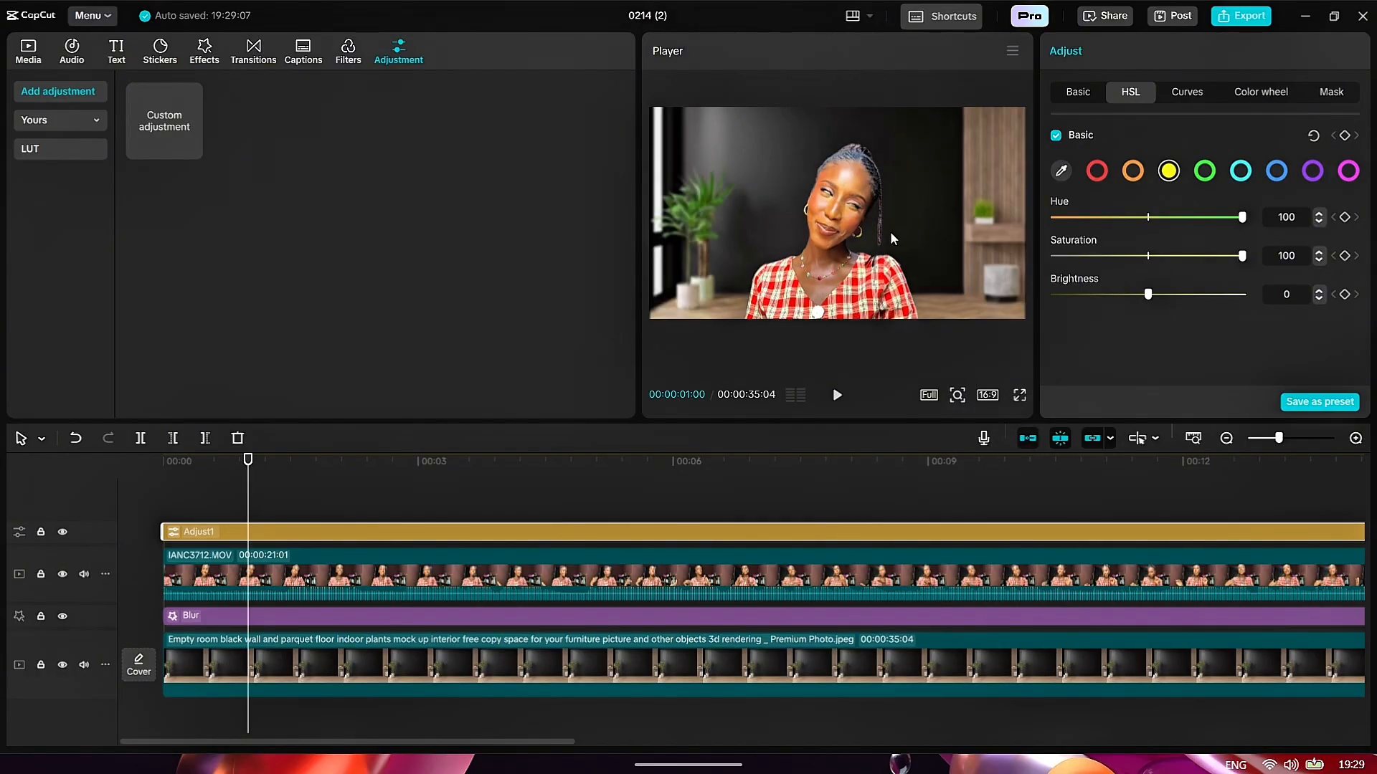
{"action": "left_click_drag", "start_coordinate": [1148, 294], "coordinate": [982, 298]}
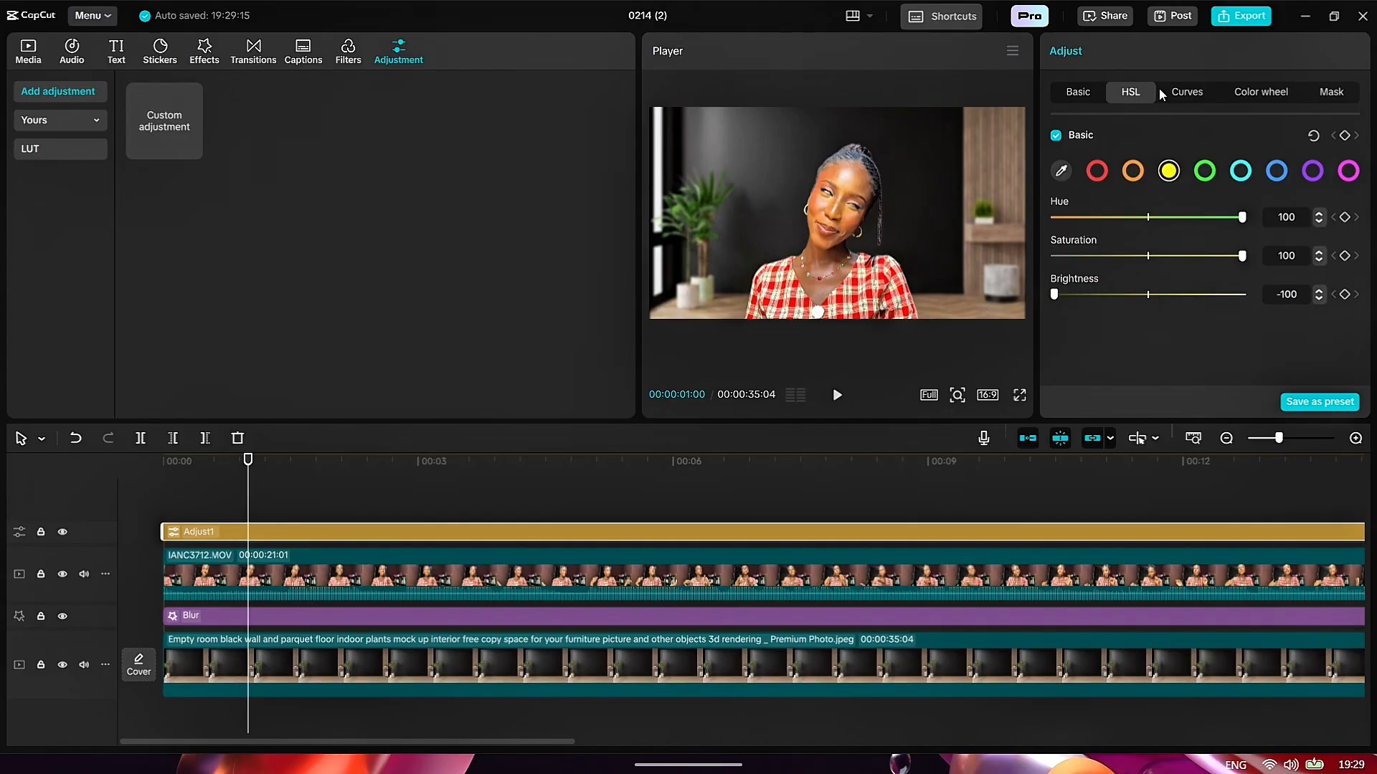
Set the HSL green to saturation 26 and brightness -46, and look through the cyan, purple and magenta values
{"action": "left_click", "coordinate": [1205, 170]}
{"action": "left_click_drag", "start_coordinate": [1148, 218], "coordinate": [1104, 294]}
{"action": "left_click", "coordinate": [1241, 171]}
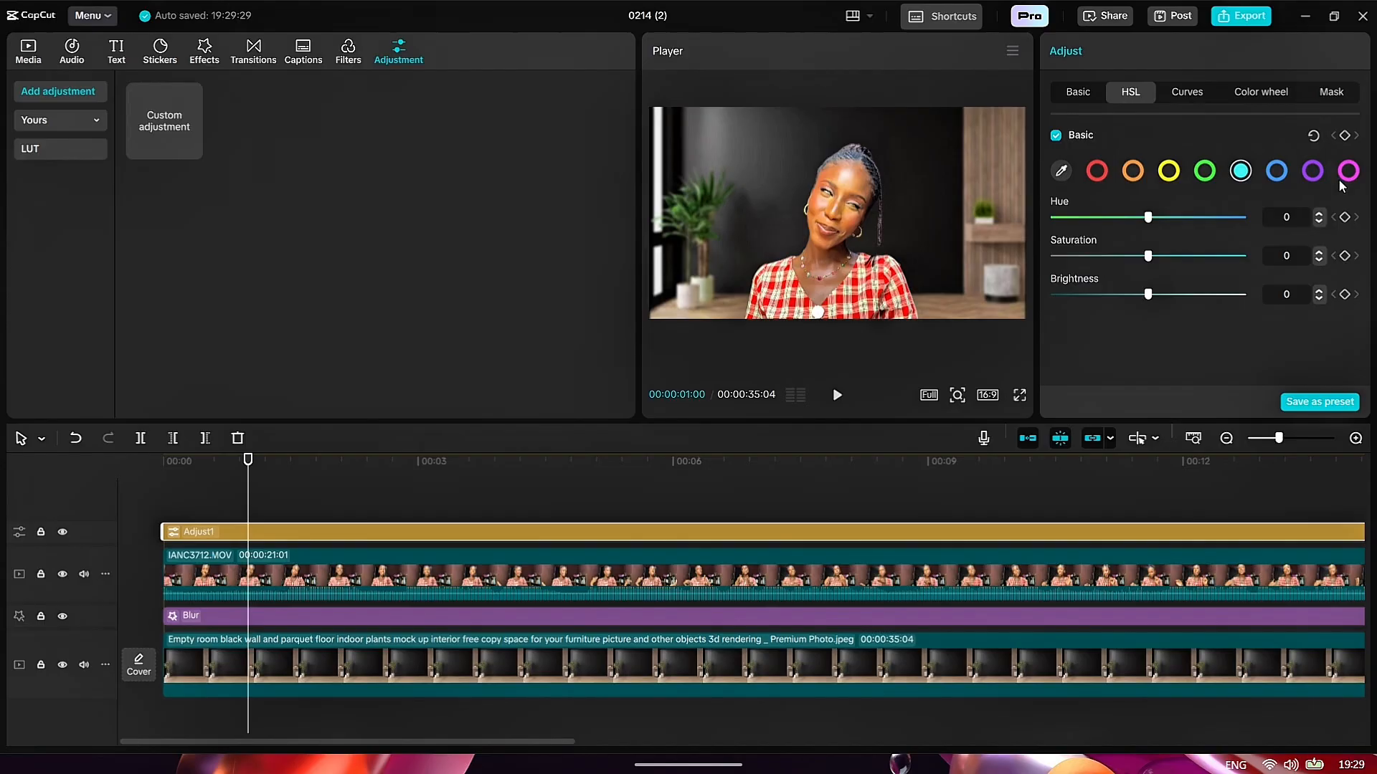
{"action": "left_click", "coordinate": [1312, 170]}
{"action": "left_click", "coordinate": [1348, 170]}
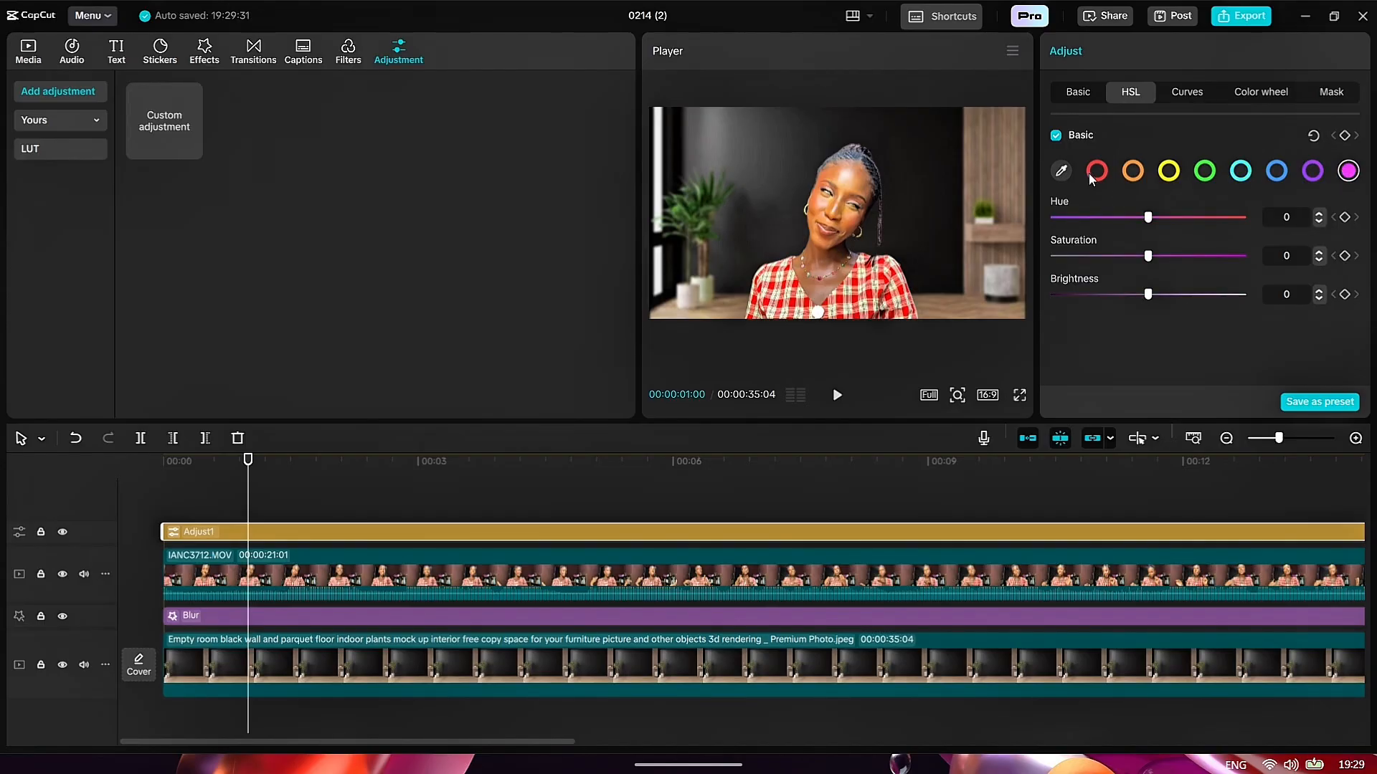
Fine-tune the hue, saturation and brightness of the green color in the adjustment layer's HSL settings
{"action": "left_click", "coordinate": [1204, 172]}
{"action": "left_click_drag", "start_coordinate": [1159, 219], "coordinate": [1143, 217]}
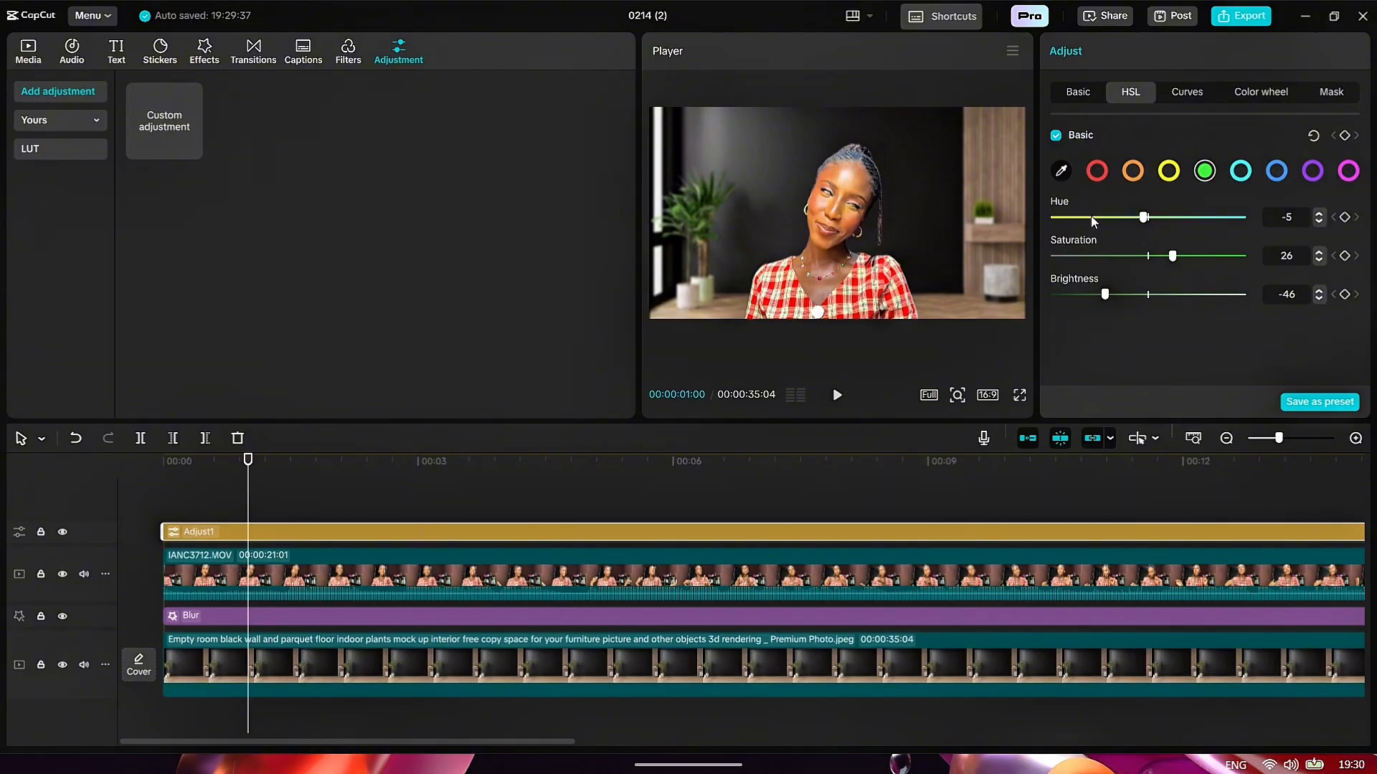
{"action": "left_click_drag", "start_coordinate": [1143, 217], "coordinate": [1157, 257]}
{"action": "left_click", "coordinate": [1160, 256]}
{"action": "left_click_drag", "start_coordinate": [1105, 295], "coordinate": [1148, 295]}
Review the red and orange HSL values and play the graded video from 00:00:01:00
{"action": "left_click", "coordinate": [1089, 171]}
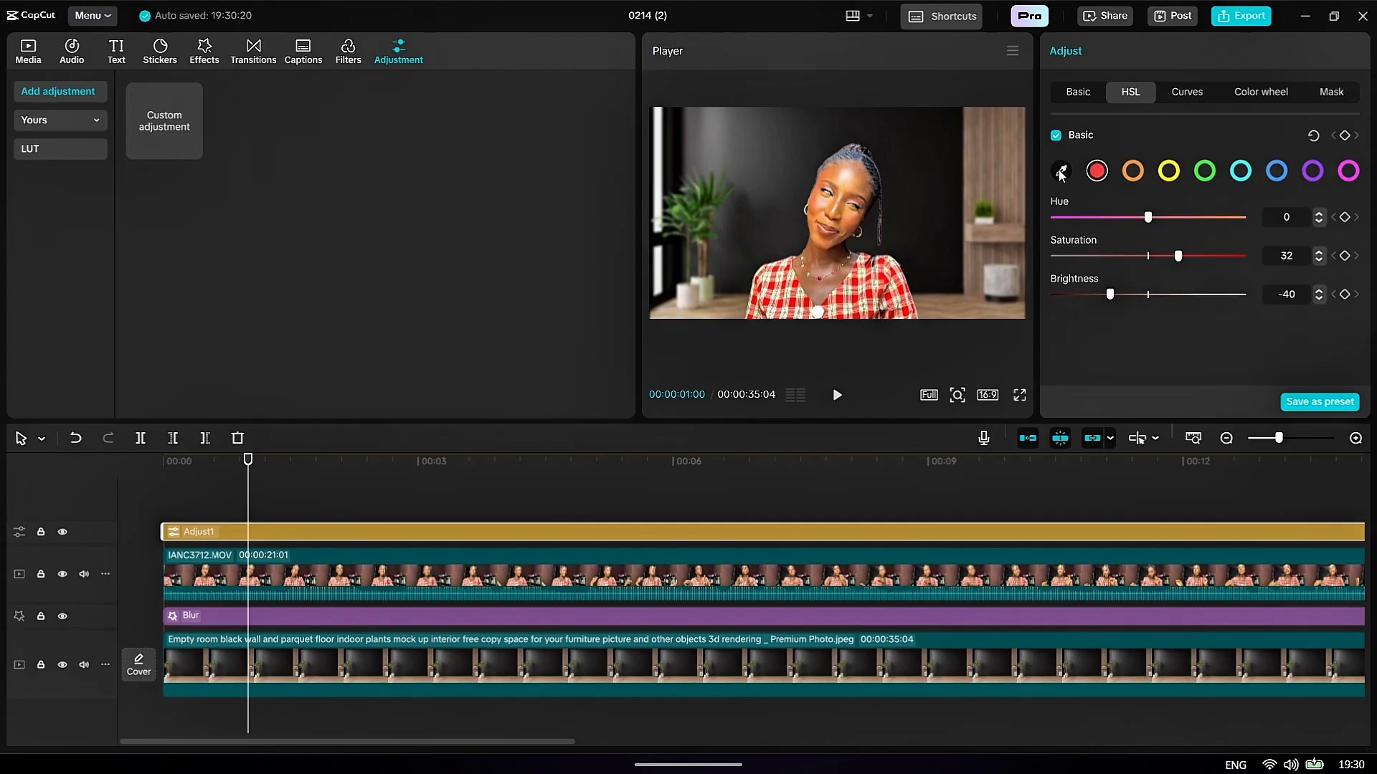
{"action": "left_click", "coordinate": [1132, 170]}
{"action": "left_click", "coordinate": [838, 395]}
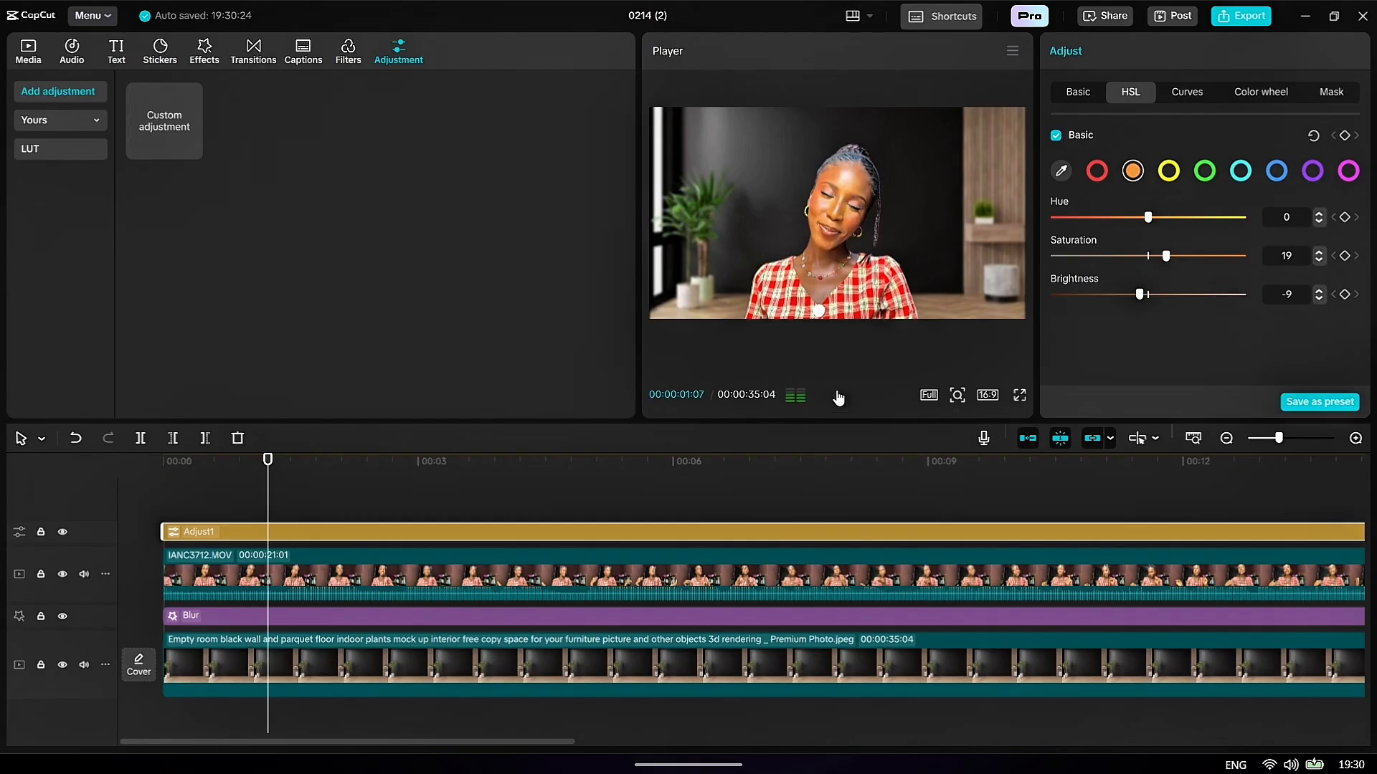
{"action": "left_click", "coordinate": [545, 574]}
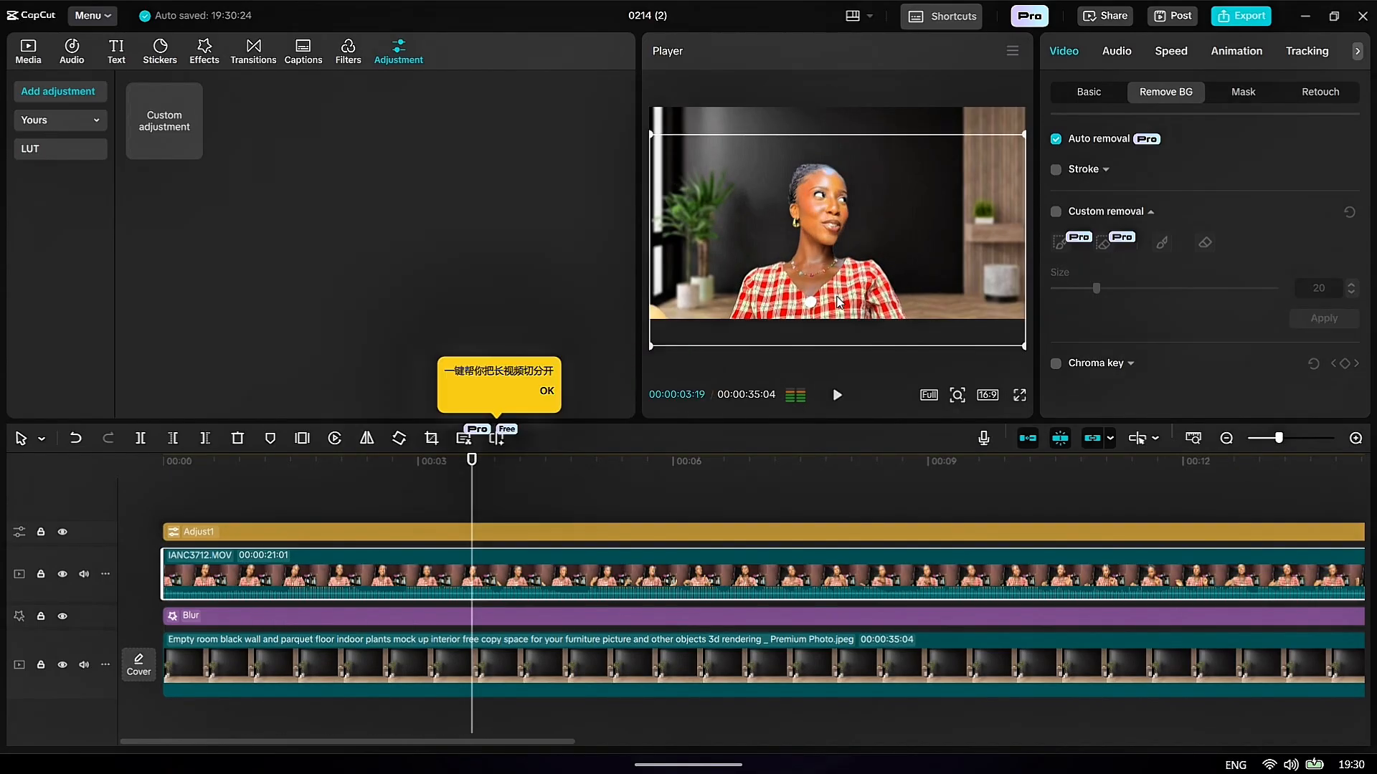
Set the cyan HSL brightness of the adjustment layer to 100
{"action": "left_click", "coordinate": [517, 531]}
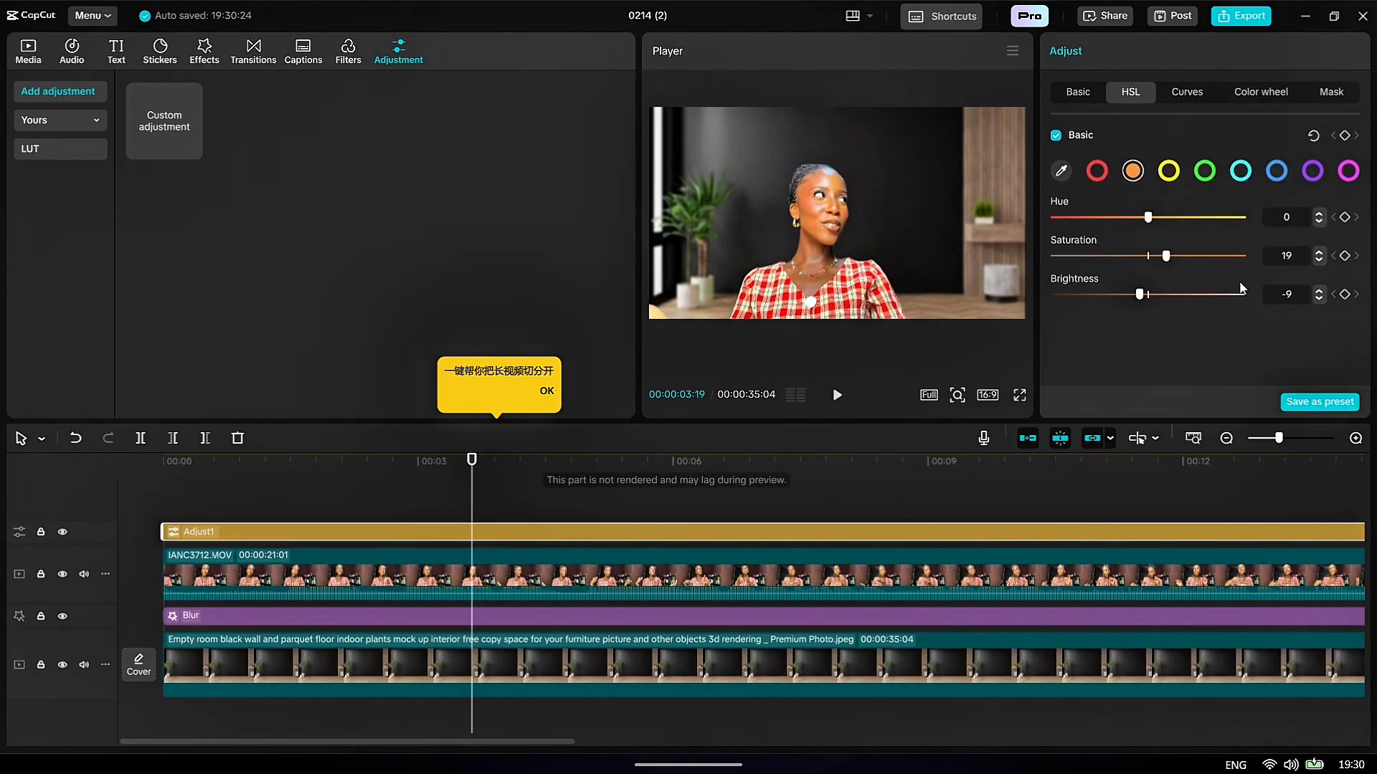
{"action": "left_click", "coordinate": [1240, 173]}
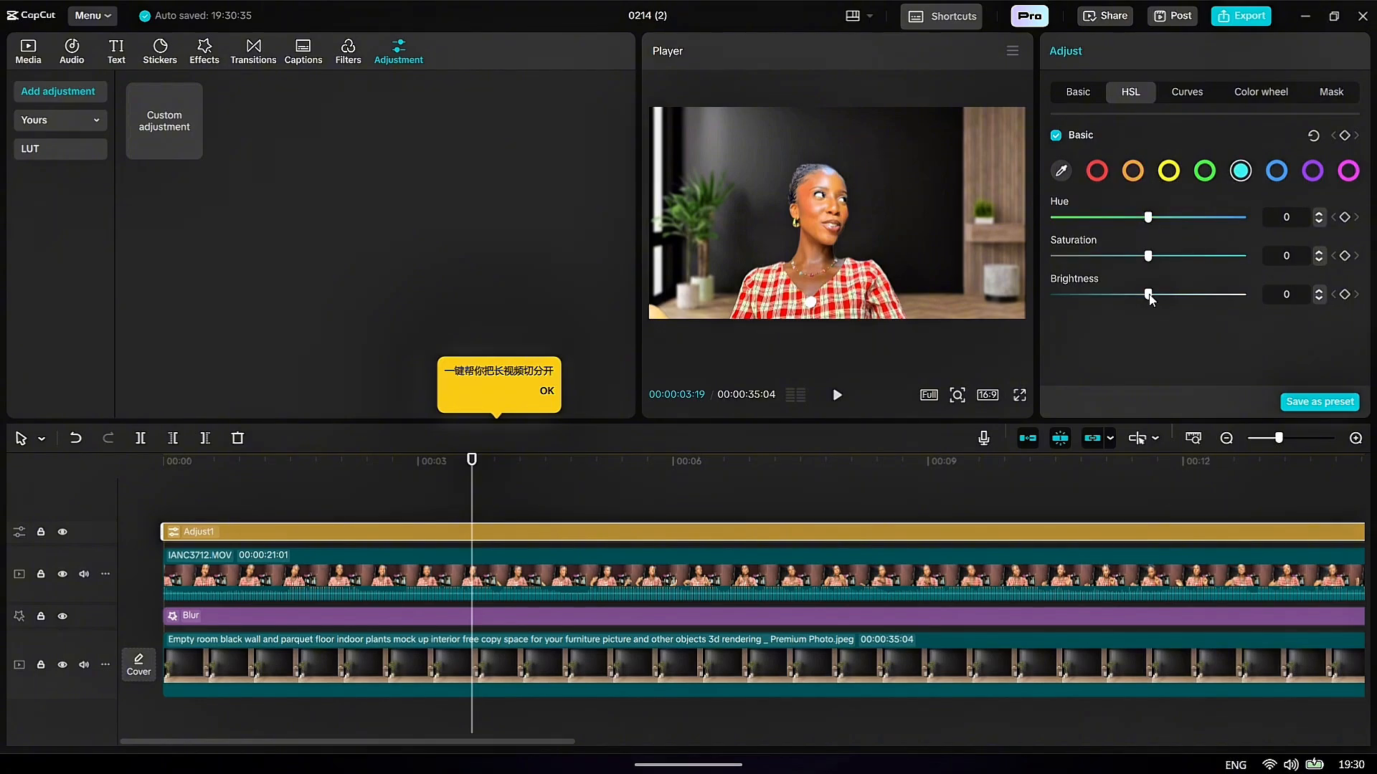
{"action": "left_click_drag", "start_coordinate": [1149, 294], "coordinate": [1367, 302]}
Play back several parts of the first ten seconds of the video to check the color grading
{"action": "left_click_drag", "start_coordinate": [474, 488], "coordinate": [204, 488]}
{"action": "left_click", "coordinate": [837, 395]}
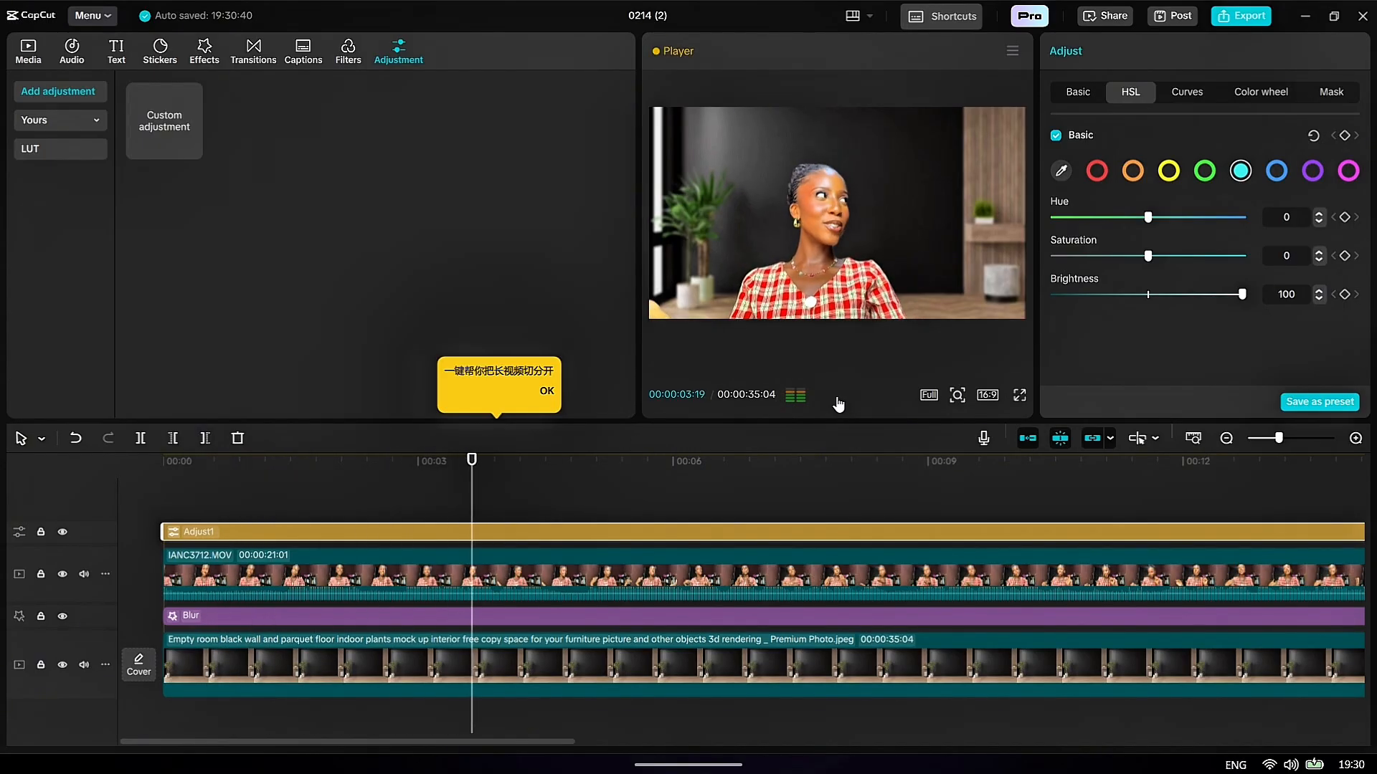
{"action": "left_click", "coordinate": [806, 520]}
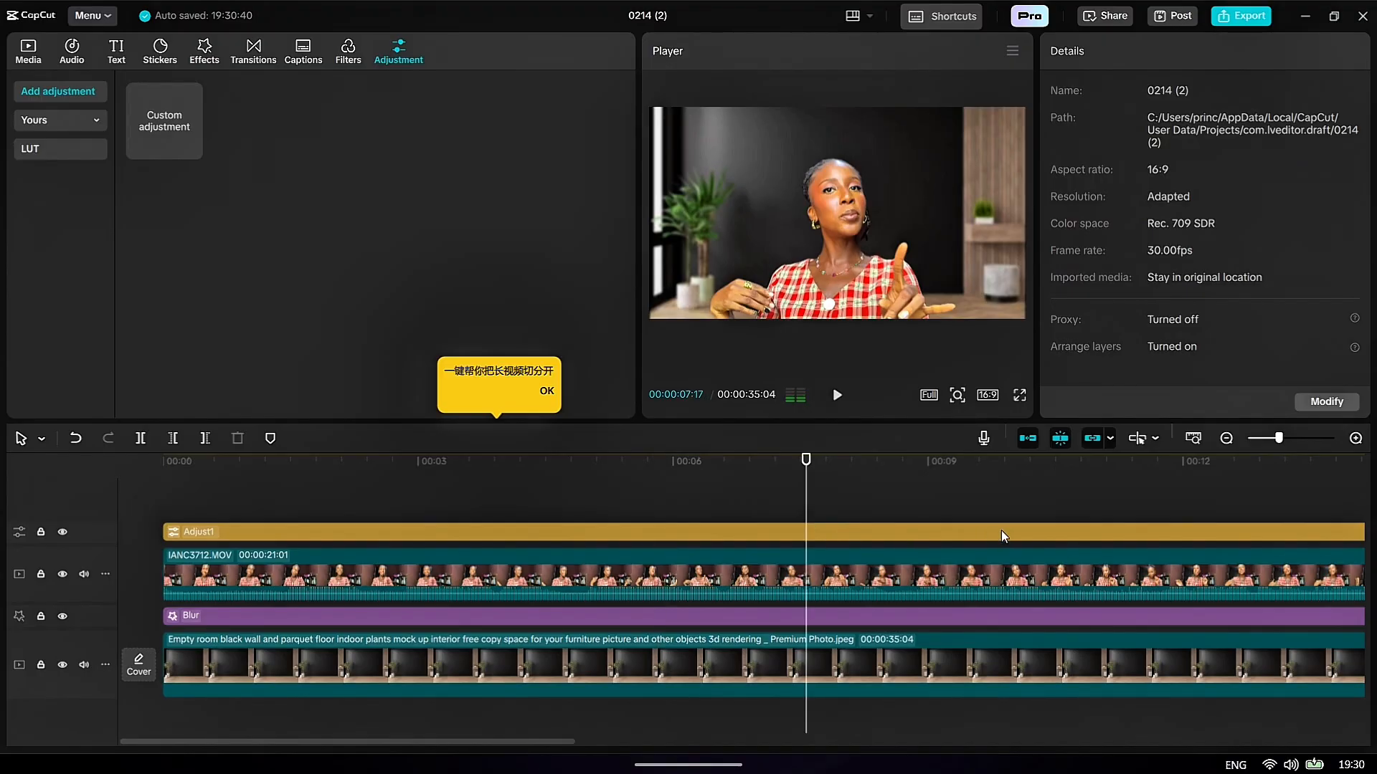
{"action": "scroll", "coordinate": [1001, 531], "scroll_direction": "down", "scroll_amount": 1}
{"action": "left_click", "coordinate": [910, 273]}
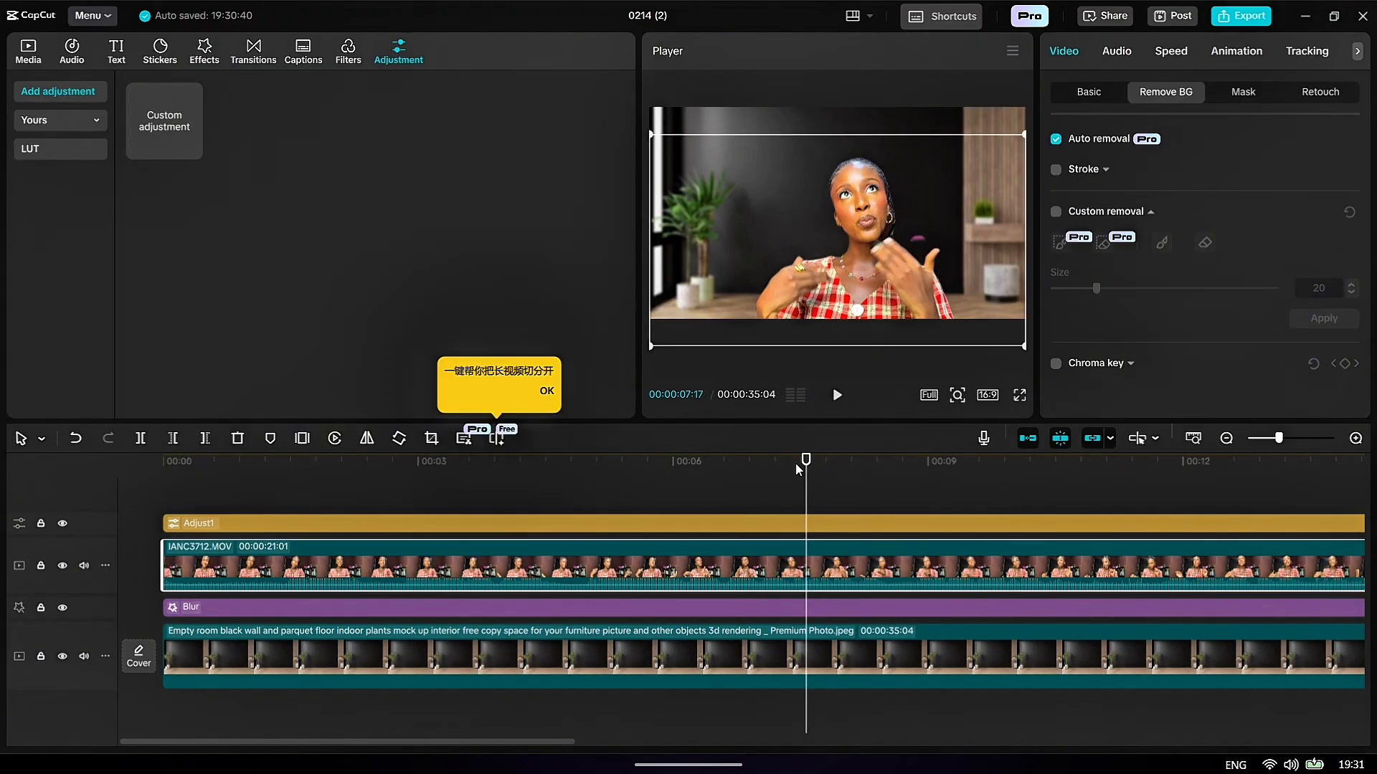
{"action": "left_click_drag", "start_coordinate": [794, 462], "coordinate": [772, 466]}
{"action": "left_click", "coordinate": [579, 494]}
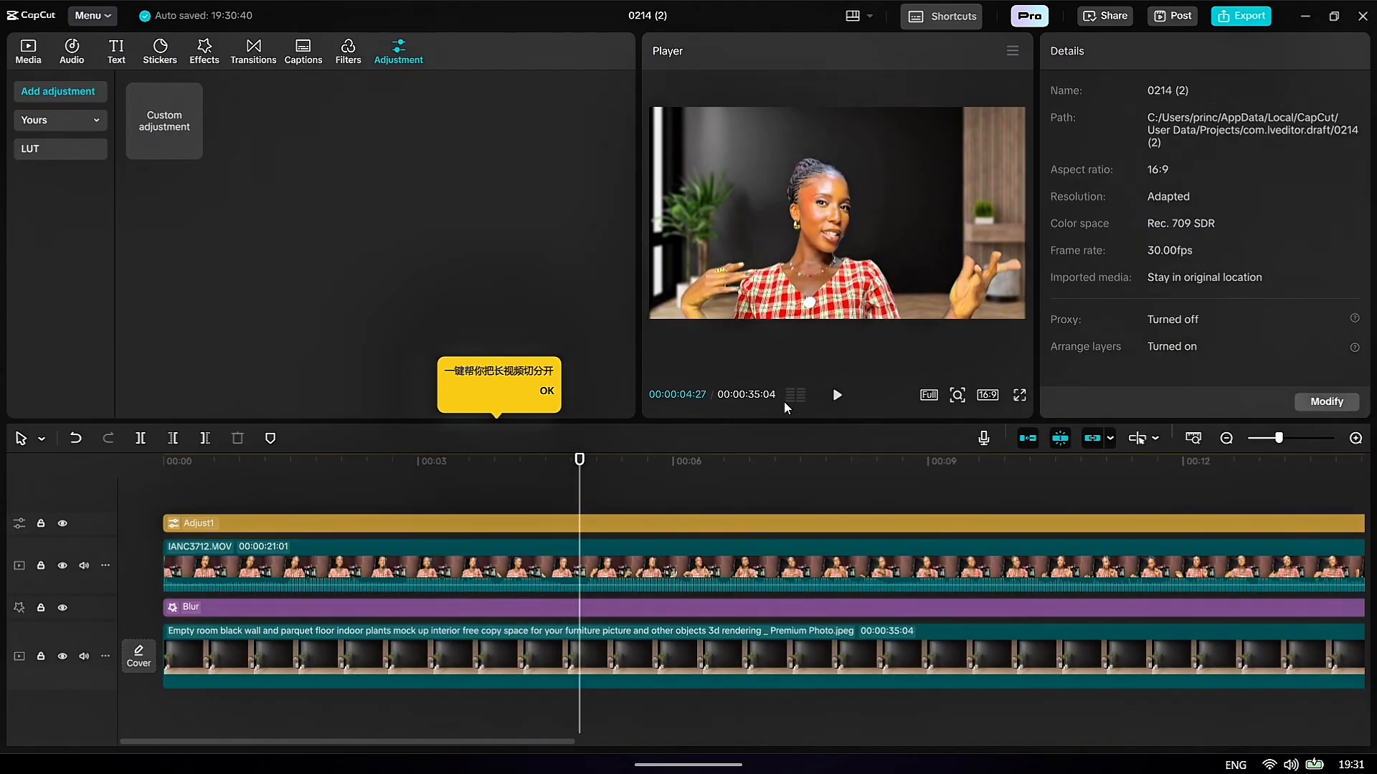
{"action": "left_click", "coordinate": [838, 397]}
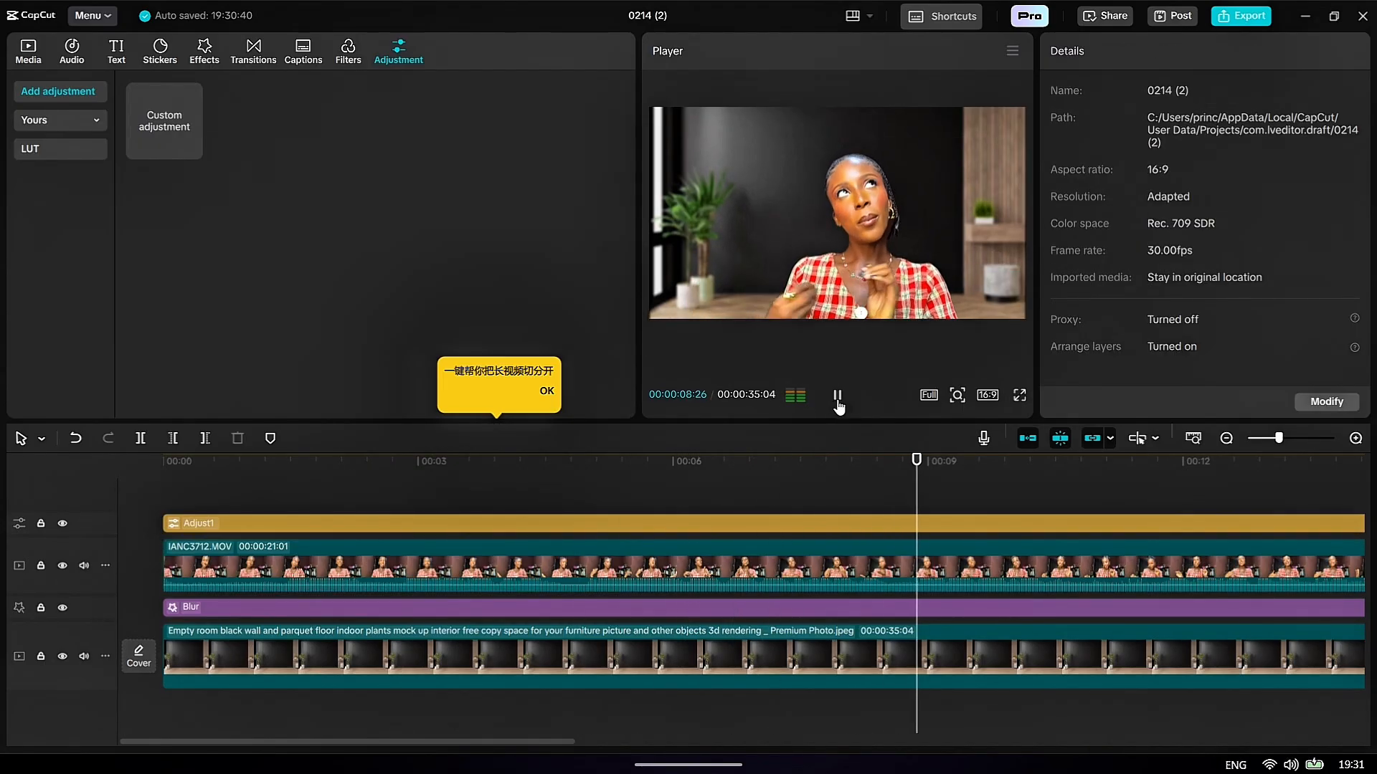
{"action": "left_click", "coordinate": [837, 397]}
In the adjustment layer's Log color wheels, set the shadow to -0.04, -0.01, 0.16 and the middle tone to -0.02, 0.00, 0.04
{"action": "left_click", "coordinate": [879, 525]}
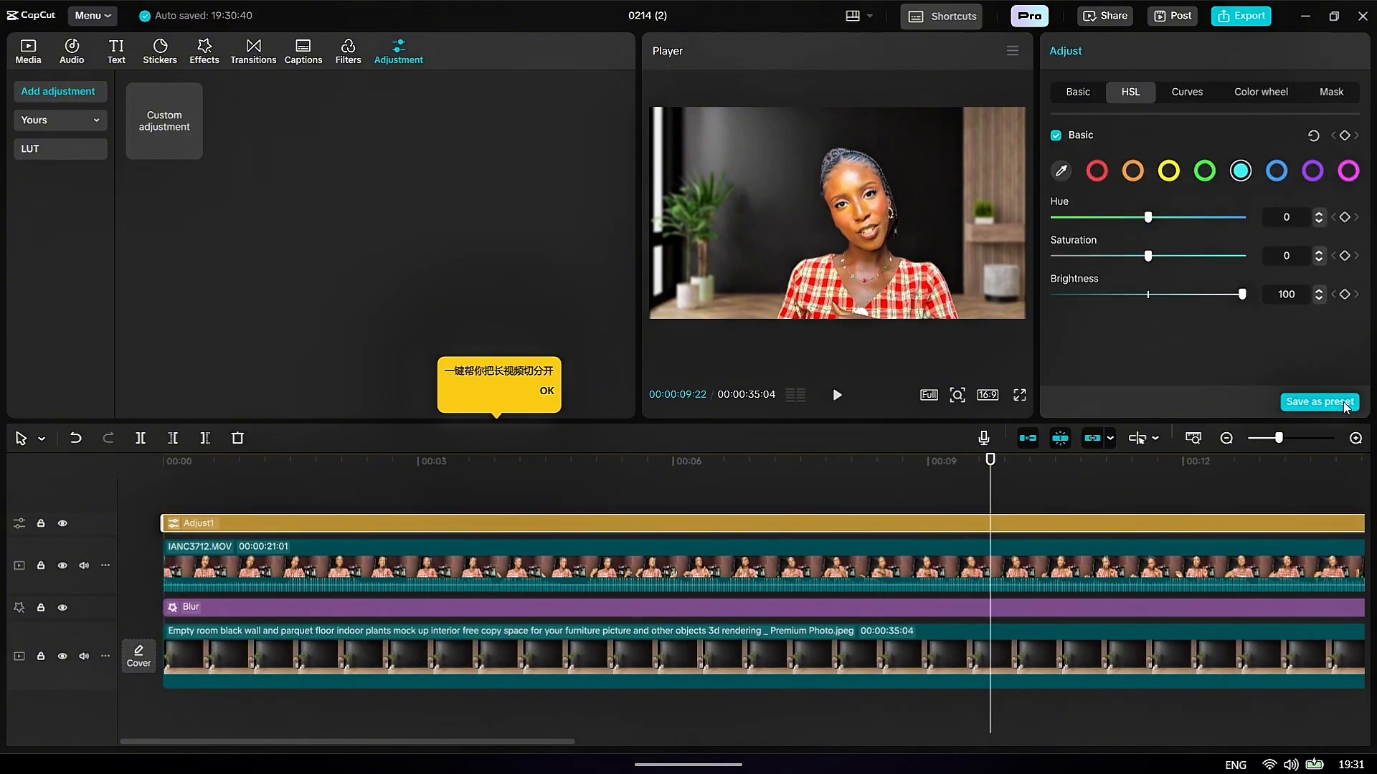
{"action": "left_click", "coordinate": [1252, 96]}
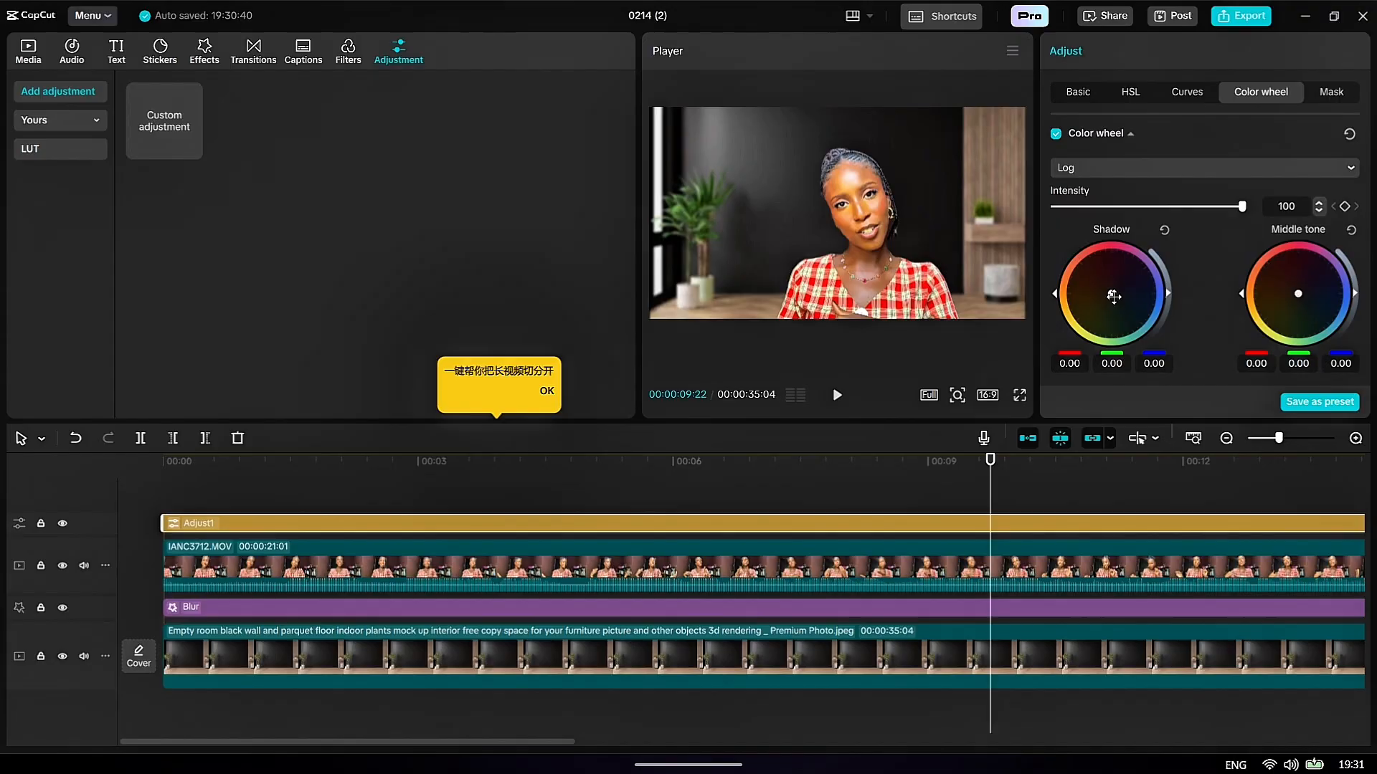
{"action": "left_click", "coordinate": [1120, 166]}
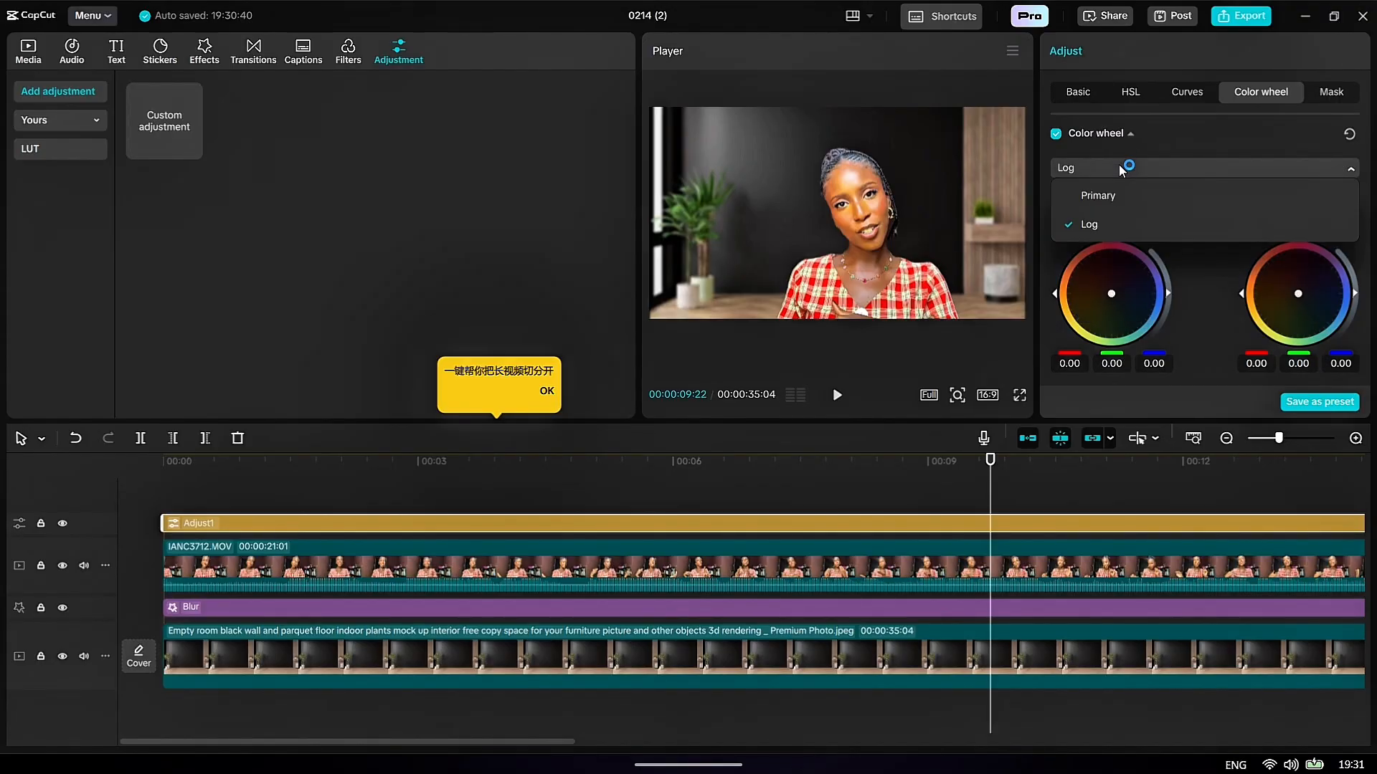
{"action": "left_click", "coordinate": [1120, 166]}
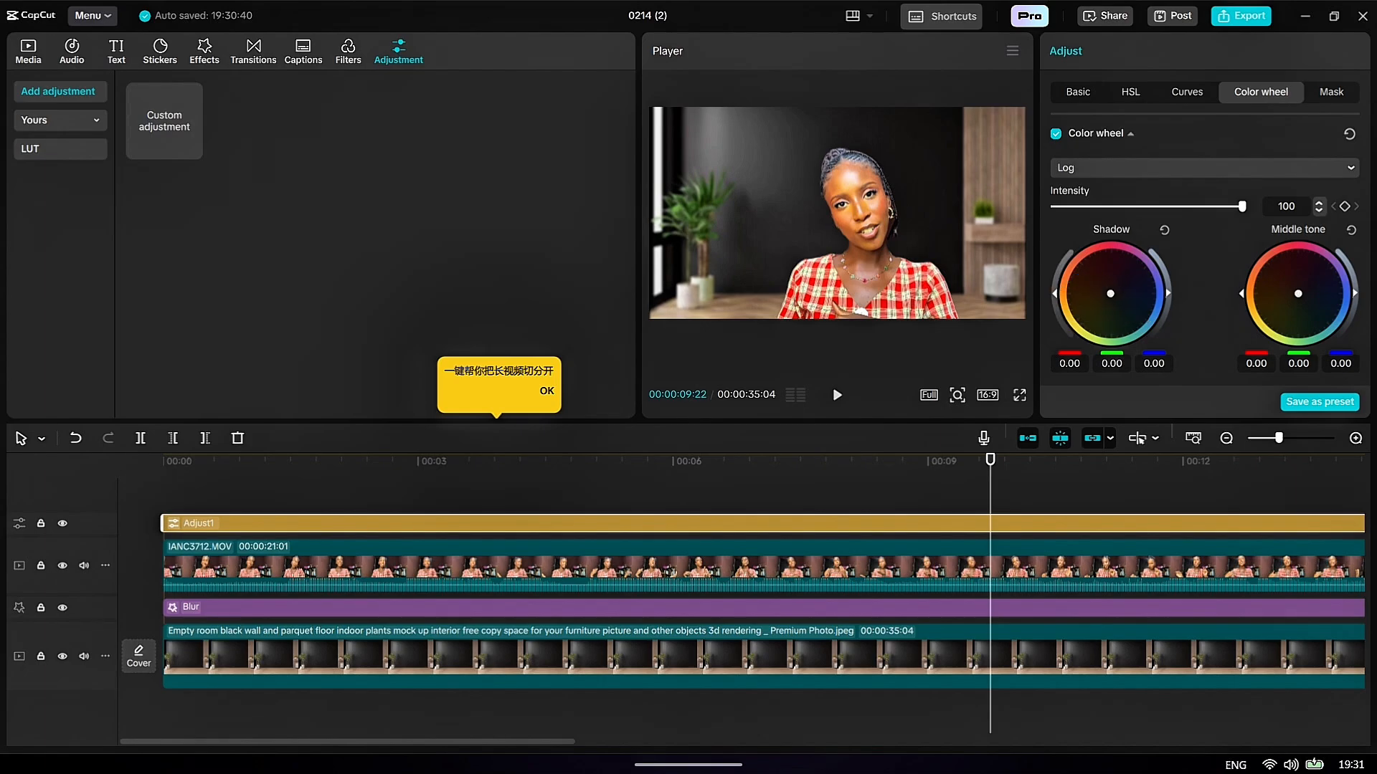
{"action": "left_click_drag", "start_coordinate": [1112, 293], "coordinate": [1109, 293]}
{"action": "mouse_move", "coordinate": [1109, 293]}
{"action": "left_mouse_down"}
{"action": "mouse_move", "coordinate": [1142, 289]}
{"action": "mouse_move", "coordinate": [1099, 301]}
{"action": "mouse_move", "coordinate": [1095, 287]}
{"action": "mouse_move", "coordinate": [1120, 296]}
{"action": "left_mouse_up"}
{"action": "mouse_move", "coordinate": [1298, 294]}
{"action": "left_mouse_down"}
{"action": "mouse_move", "coordinate": [1307, 285]}
{"action": "mouse_move", "coordinate": [1277, 294]}
{"action": "mouse_move", "coordinate": [1309, 304]}
{"action": "mouse_move", "coordinate": [1309, 284]}
{"action": "mouse_move", "coordinate": [1309, 326]}
{"action": "mouse_move", "coordinate": [1293, 327]}
{"action": "mouse_move", "coordinate": [1270, 289]}
{"action": "mouse_move", "coordinate": [1309, 280]}
{"action": "mouse_move", "coordinate": [1300, 294]}
{"action": "left_mouse_up"}
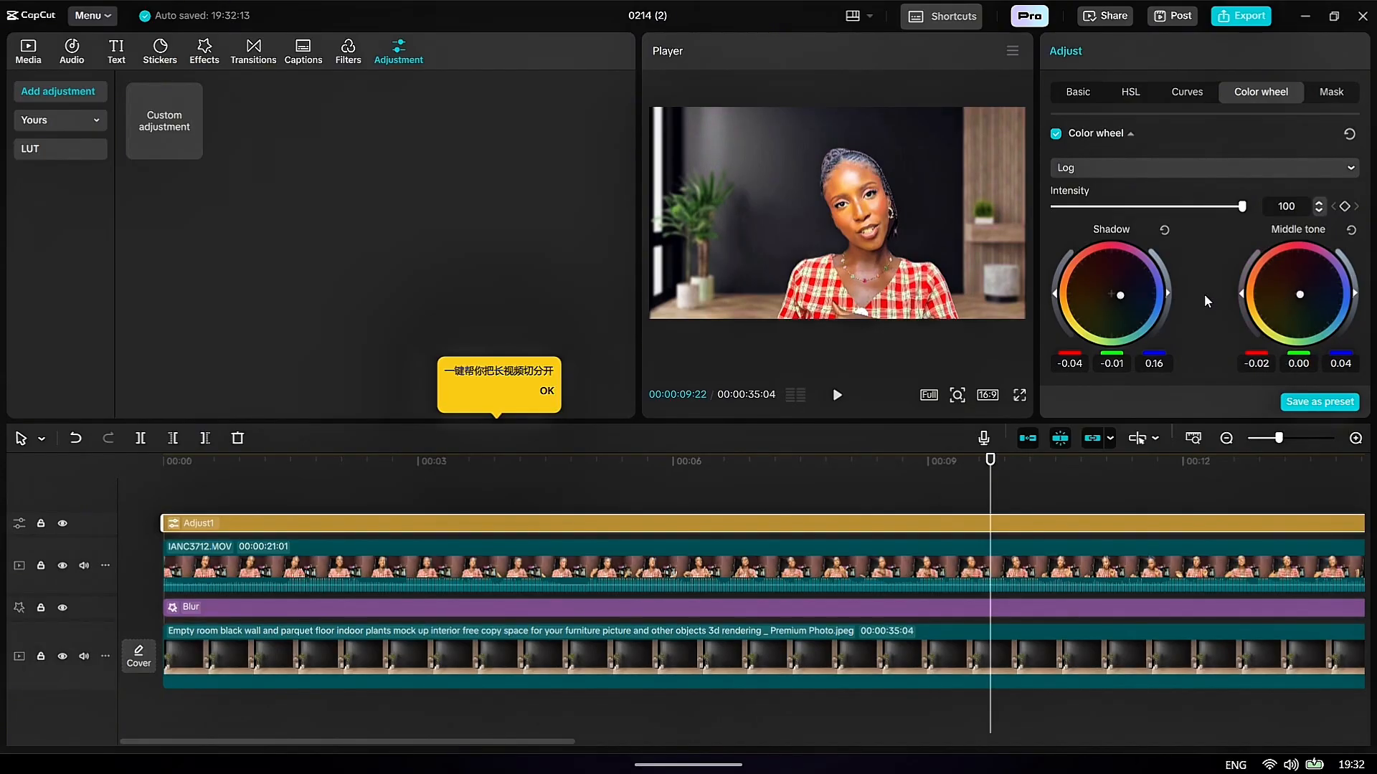
Set the Log highlight wheel to 0.00, 0.00, -0.02 and the offset wheel to -0.01, 0.00, 0.02
{"action": "scroll", "coordinate": [1202, 294], "scroll_direction": "down", "scroll_amount": 3}
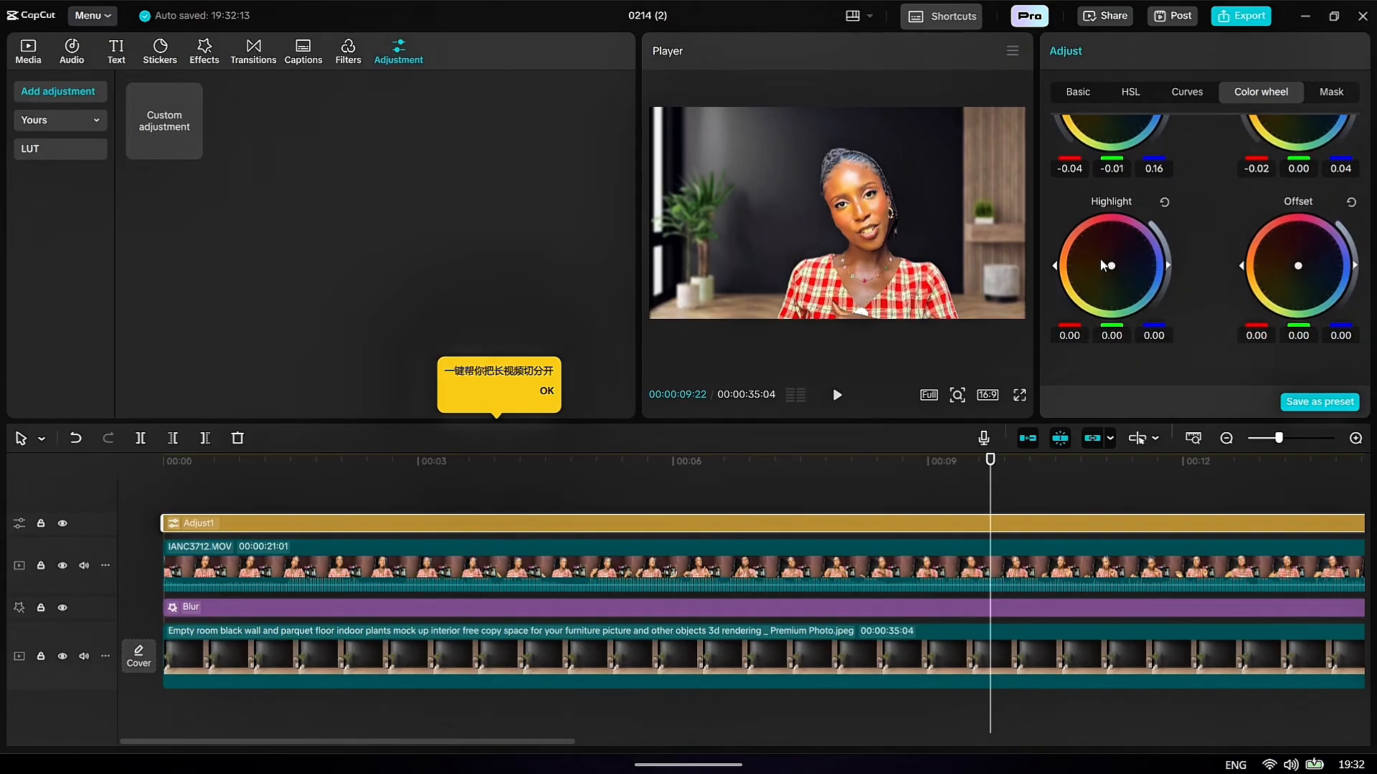
{"action": "left_click_drag", "start_coordinate": [1080, 269], "coordinate": [1109, 265]}
{"action": "mouse_move", "coordinate": [1298, 267]}
{"action": "left_mouse_down"}
{"action": "mouse_move", "coordinate": [1287, 246]}
{"action": "mouse_move", "coordinate": [1309, 260]}
{"action": "mouse_move", "coordinate": [1297, 265]}
{"action": "left_mouse_up"}
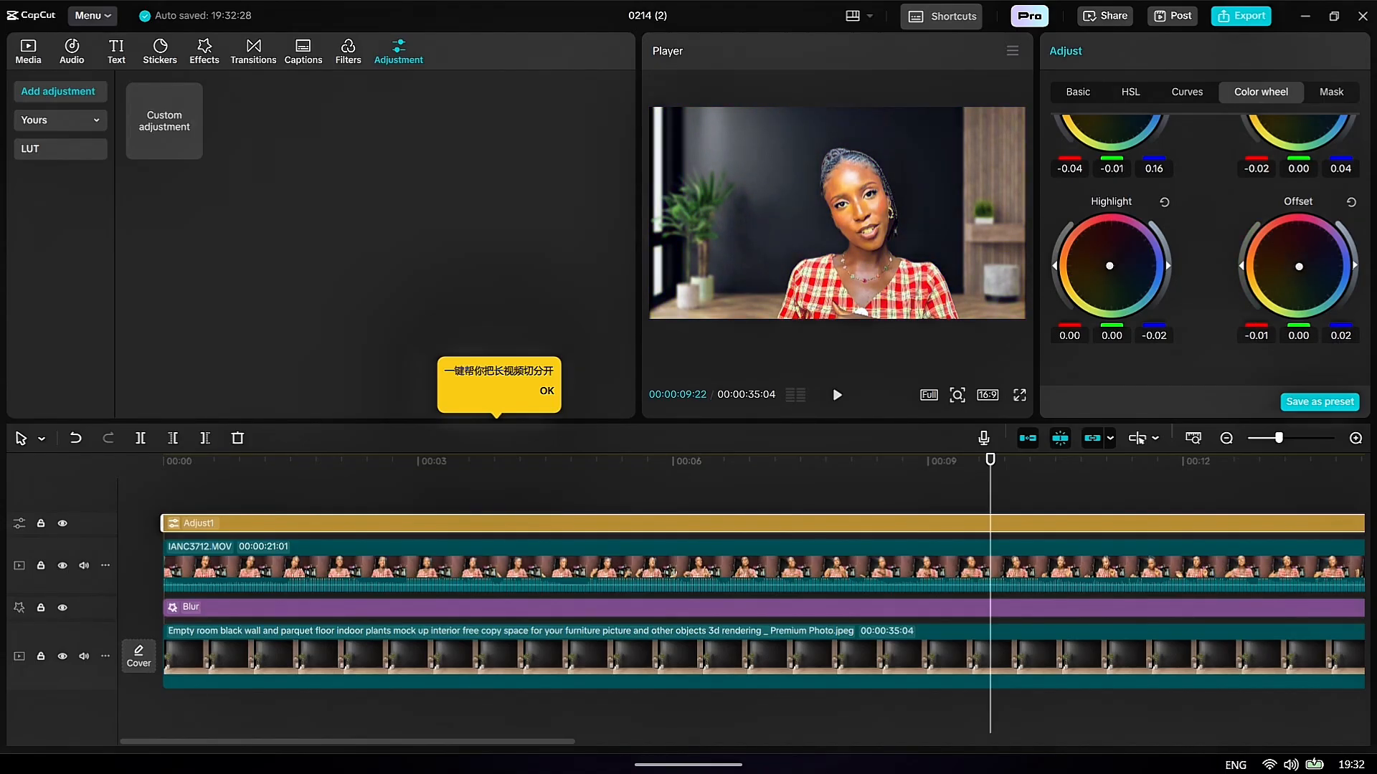
Set the color wheel intensity to 77, the shadow to -0.05, 0.00, 0.13 and the middle tone to -0.11, 0.01, 0.23
{"action": "scroll", "coordinate": [1146, 248], "scroll_direction": "up", "scroll_amount": 3}
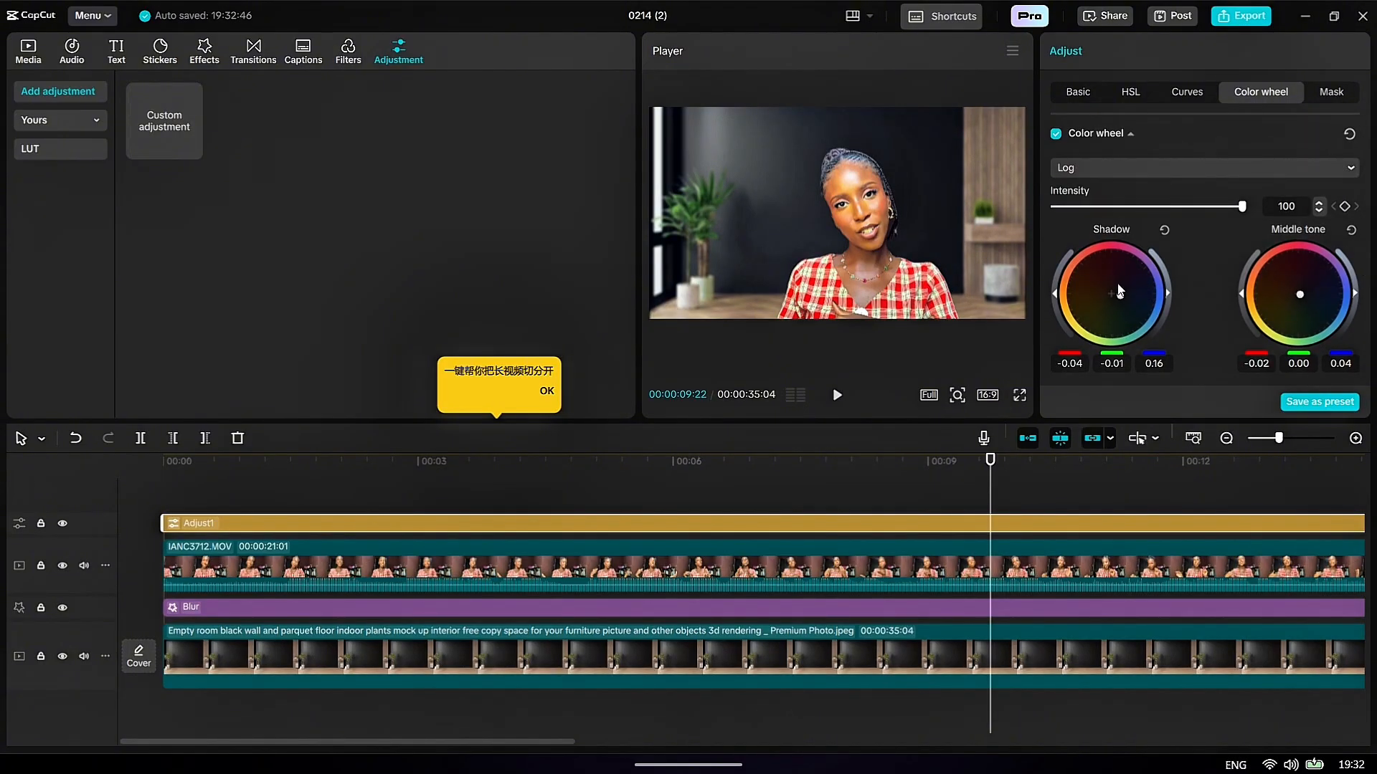
{"action": "left_click_drag", "start_coordinate": [1235, 210], "coordinate": [1198, 240]}
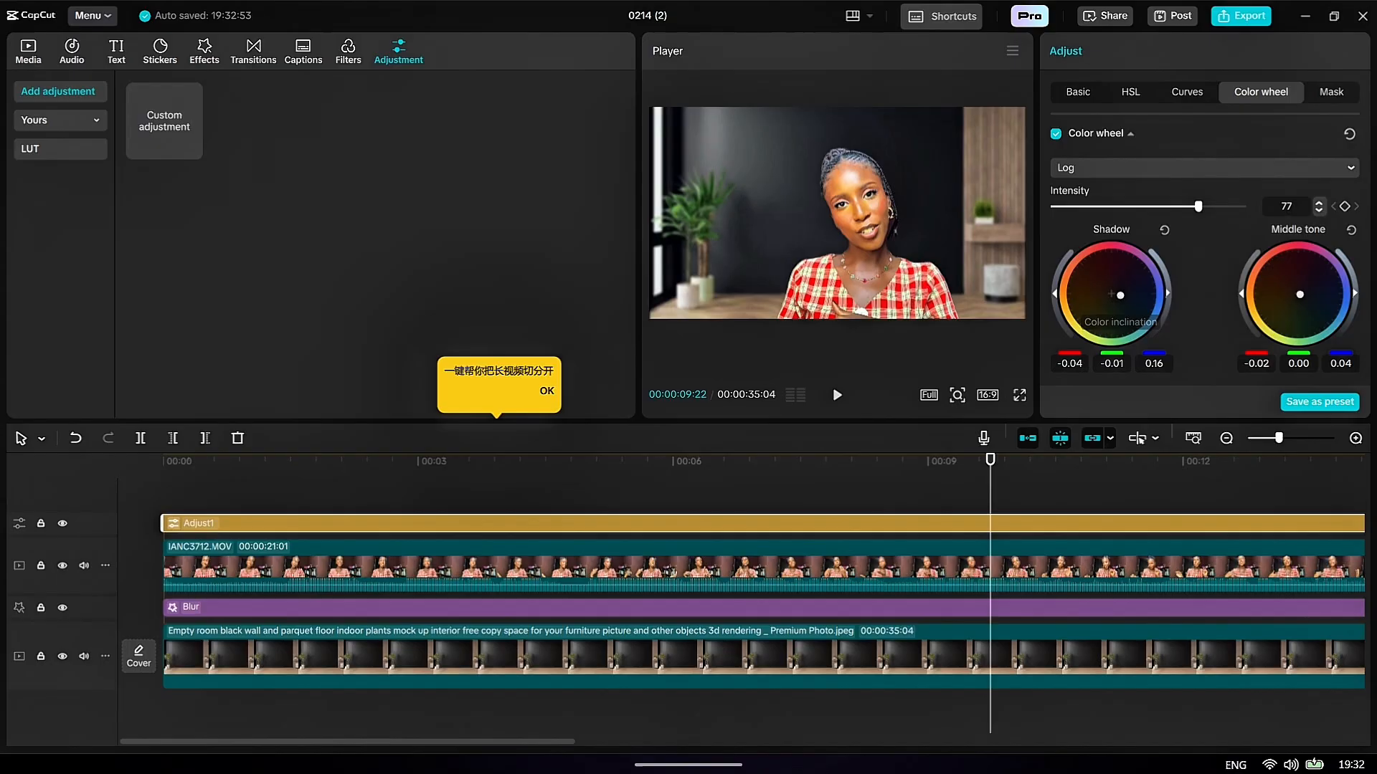
{"action": "mouse_move", "coordinate": [1117, 293]}
{"action": "left_mouse_down"}
{"action": "mouse_move", "coordinate": [1107, 278]}
{"action": "mouse_move", "coordinate": [1124, 275]}
{"action": "mouse_move", "coordinate": [1135, 288]}
{"action": "mouse_move", "coordinate": [1119, 296]}
{"action": "left_mouse_up"}
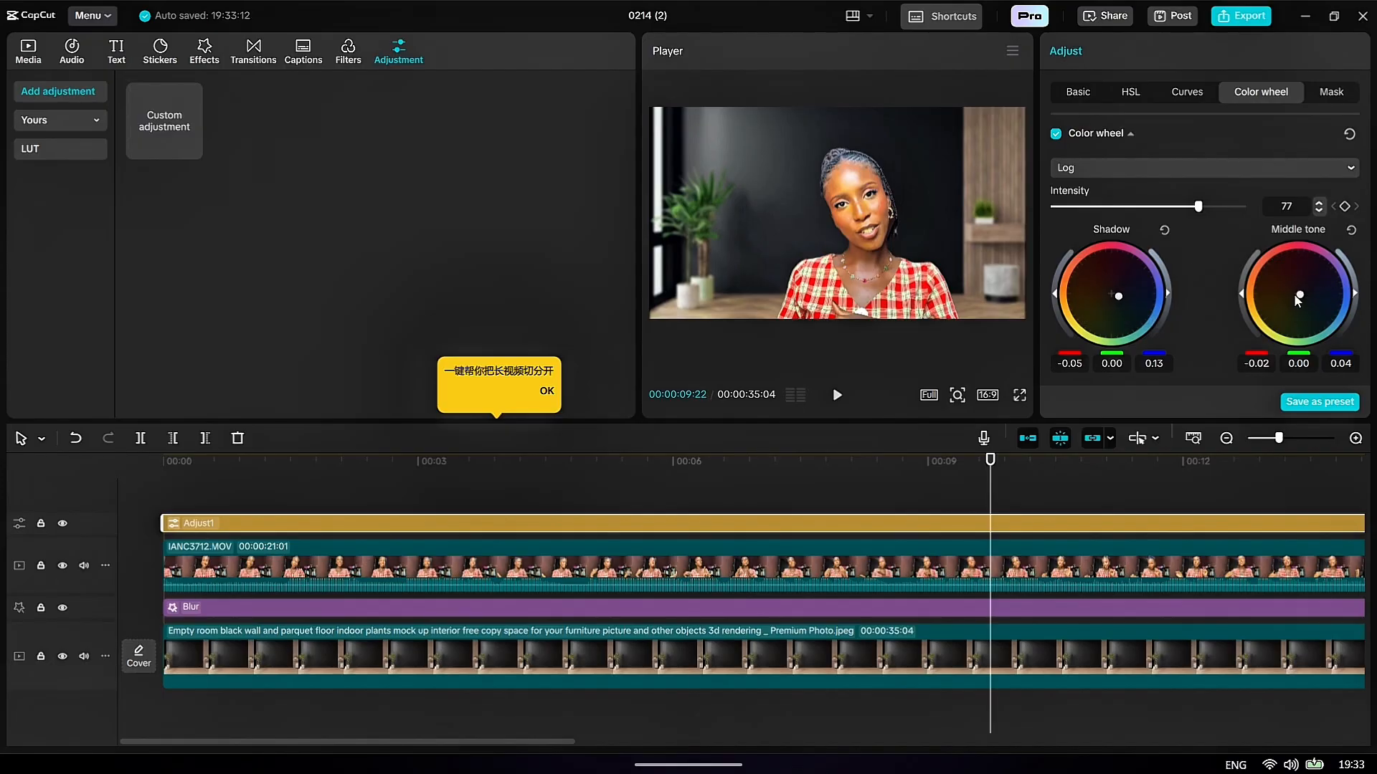
{"action": "left_click_drag", "start_coordinate": [1302, 296], "coordinate": [1311, 300]}
{"action": "left_click", "coordinate": [1216, 168]}
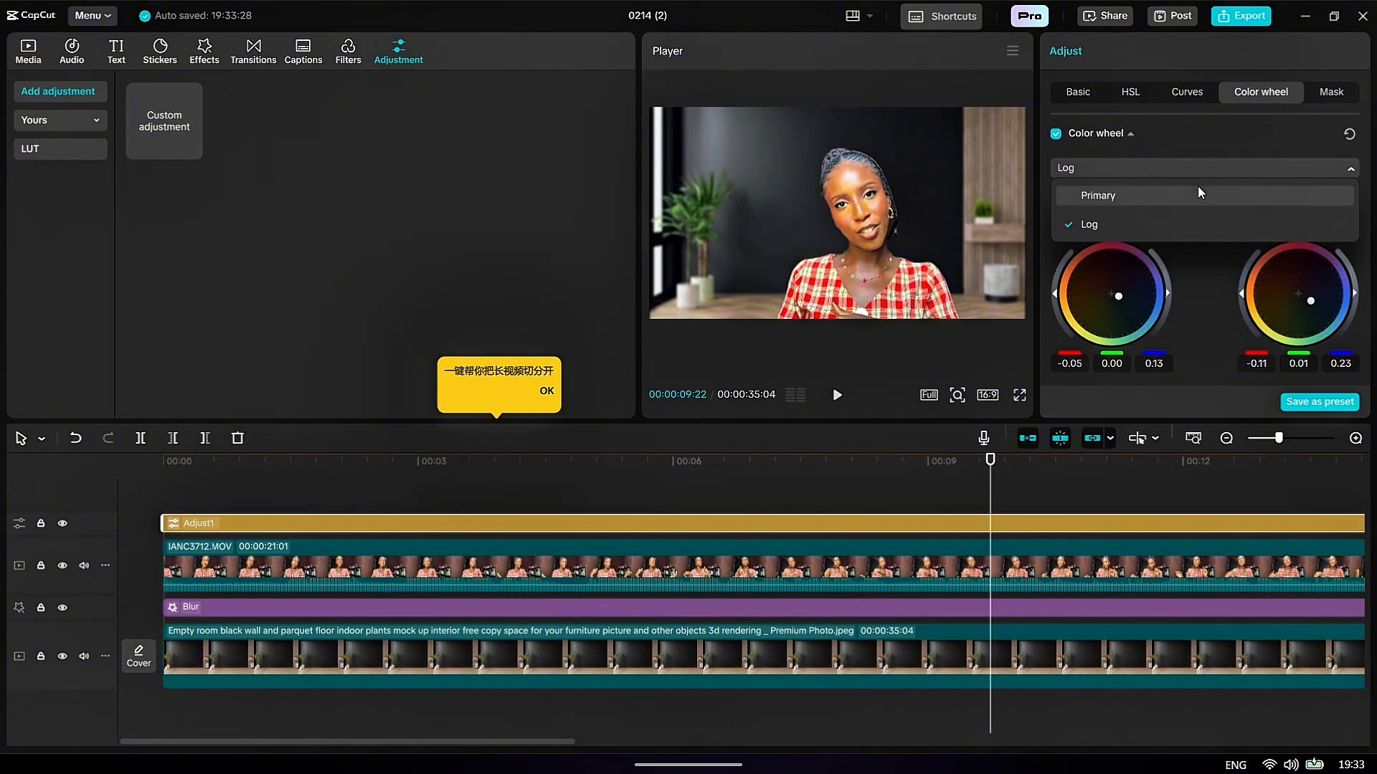
{"action": "left_click", "coordinate": [1194, 149]}
Try a lower exposure in the adjustment layer's basic settings and return it to 0
{"action": "left_click", "coordinate": [1187, 92]}
{"action": "left_click", "coordinate": [1131, 93]}
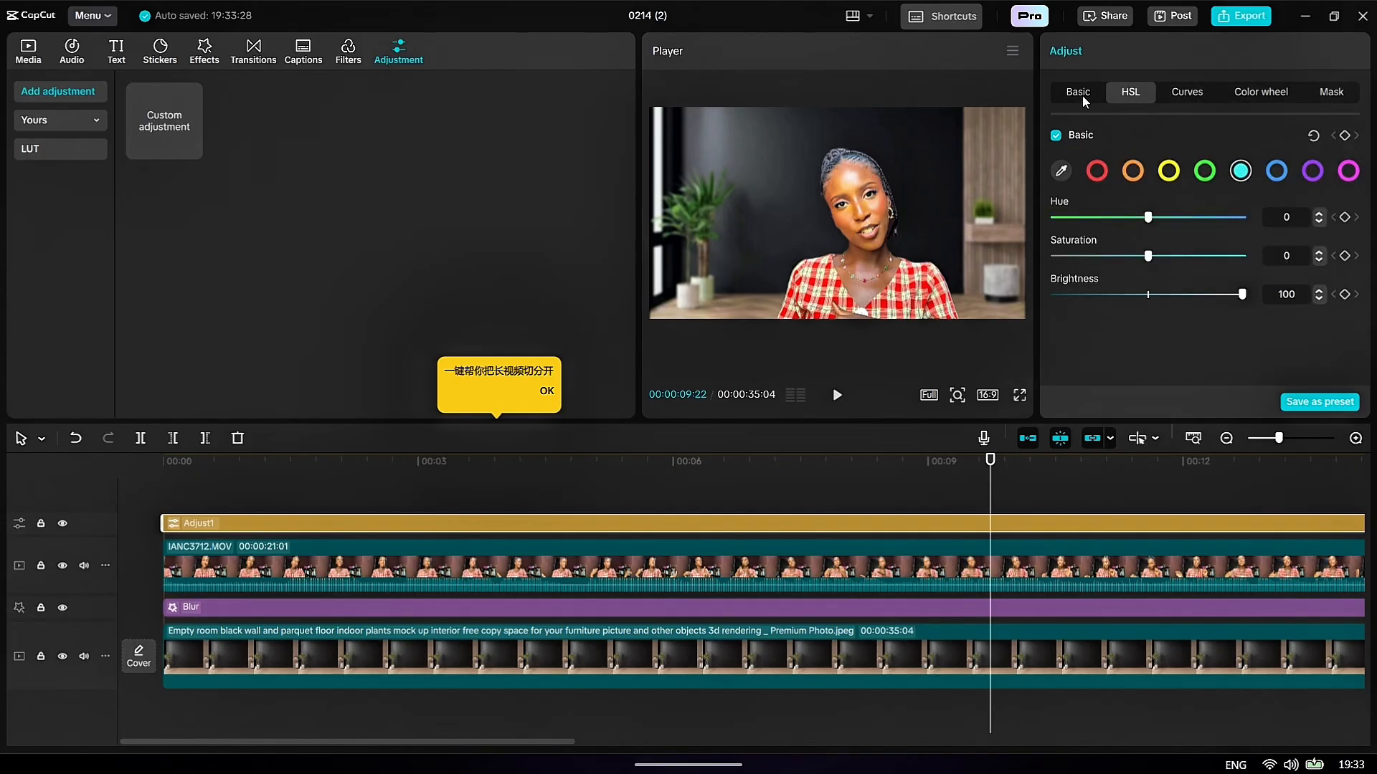
{"action": "left_click", "coordinate": [1079, 93]}
{"action": "scroll", "coordinate": [1199, 294], "scroll_direction": "down", "scroll_amount": 3}
{"action": "scroll", "coordinate": [1200, 294], "scroll_direction": "down", "scroll_amount": 3}
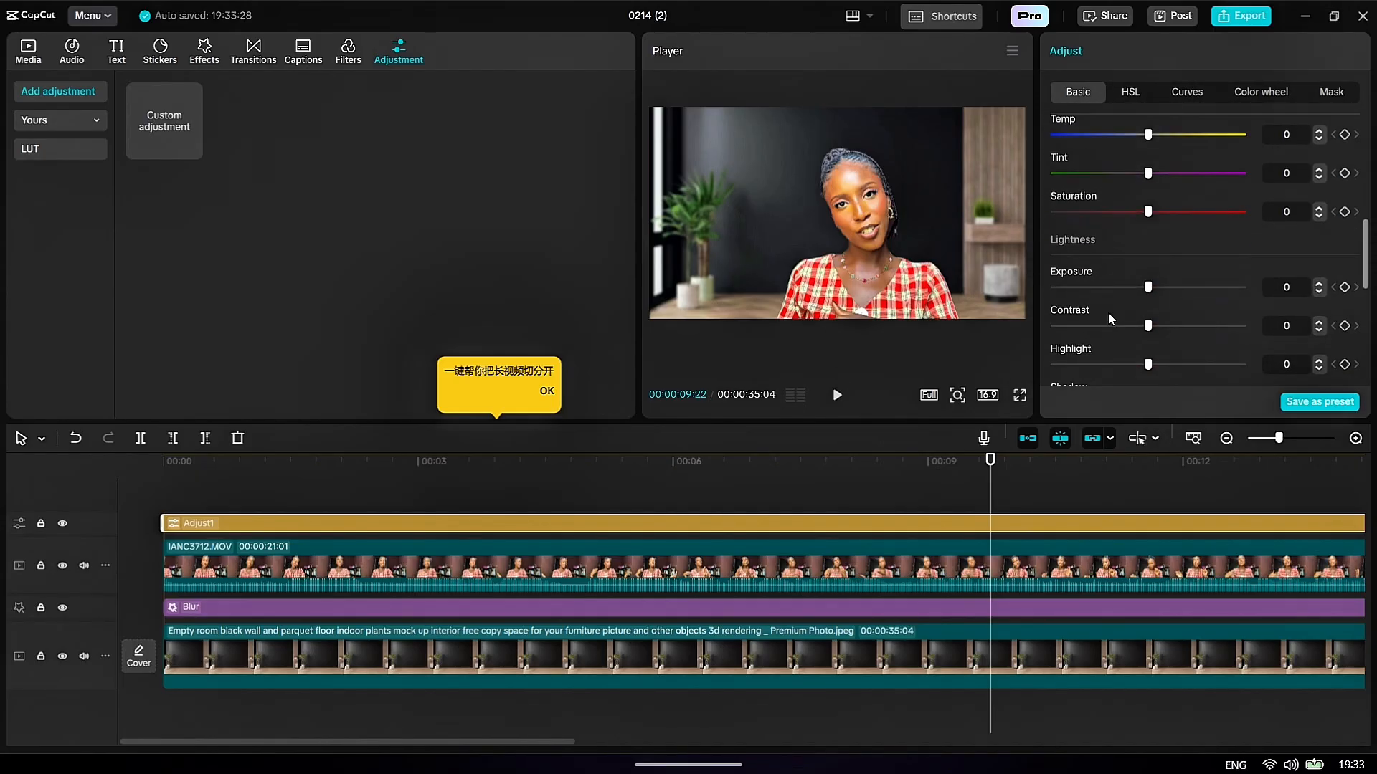
{"action": "left_click", "coordinate": [1094, 287]}
{"action": "mouse_move", "coordinate": [1122, 303]}
{"action": "left_mouse_down"}
{"action": "mouse_move", "coordinate": [1239, 304]}
{"action": "mouse_move", "coordinate": [1101, 304]}
{"action": "mouse_move", "coordinate": [1179, 304]}
{"action": "mouse_move", "coordinate": [1147, 304]}
{"action": "left_mouse_up"}
Examine the remaining basic lightness and effects settings of the adjustment layer, trying out brilliance and highlight
{"action": "scroll", "coordinate": [1147, 258], "scroll_direction": "down", "scroll_amount": 3}
{"action": "scroll", "coordinate": [1147, 242], "scroll_direction": "down", "scroll_amount": 2}
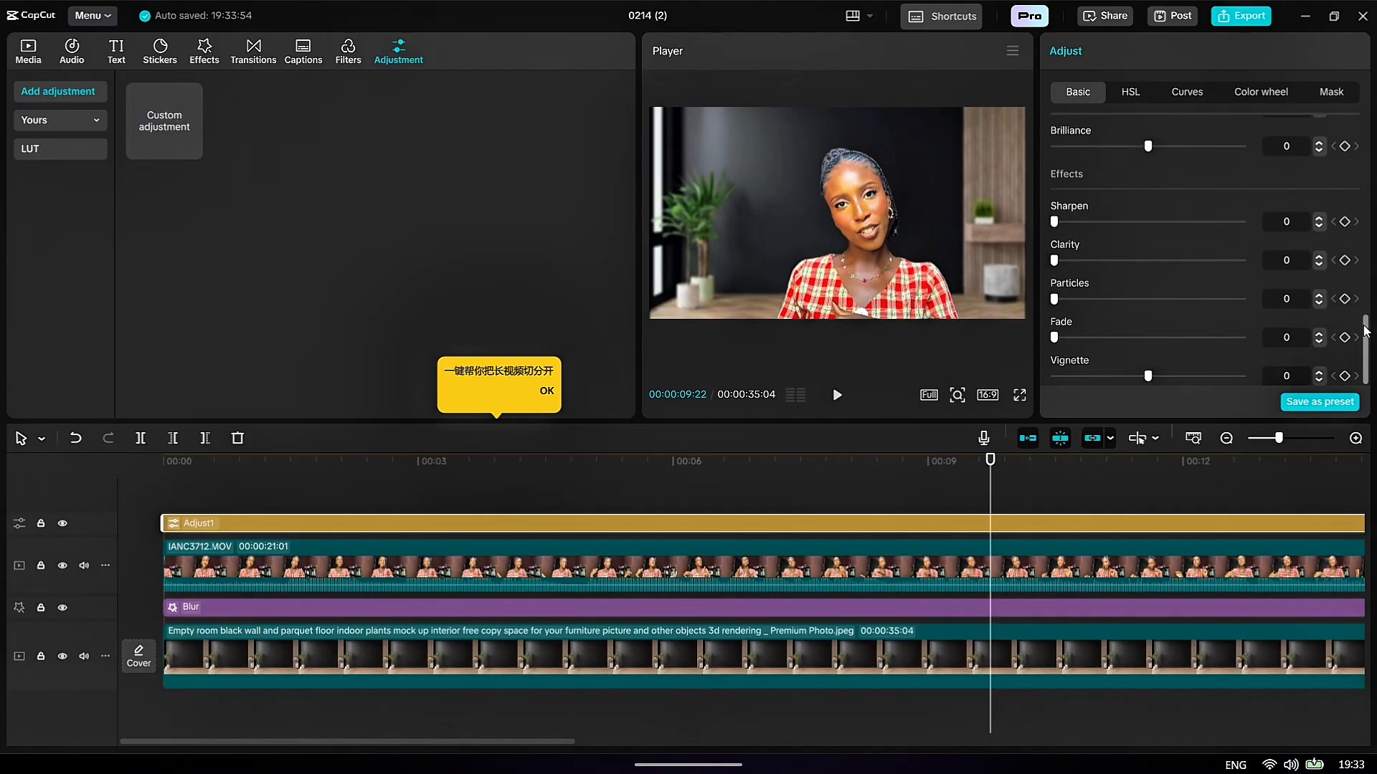
{"action": "scroll", "coordinate": [1364, 222], "scroll_direction": "up", "scroll_amount": 5}
{"action": "scroll", "coordinate": [1365, 222], "scroll_direction": "down", "scroll_amount": 5}
{"action": "mouse_move", "coordinate": [1148, 300]}
{"action": "left_mouse_down"}
{"action": "mouse_move", "coordinate": [1235, 300]}
{"action": "mouse_move", "coordinate": [1027, 285]}
{"action": "mouse_move", "coordinate": [1148, 286]}
{"action": "left_mouse_up"}
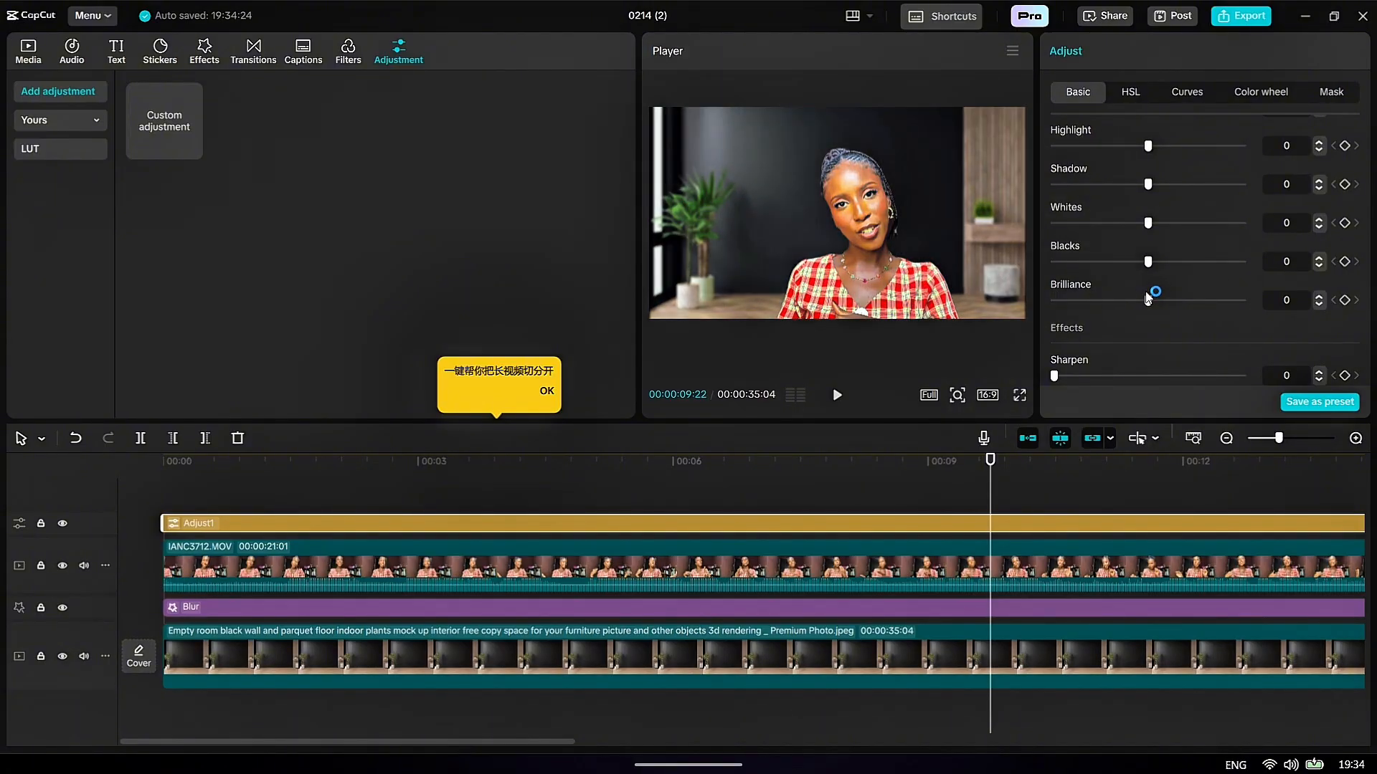
{"action": "scroll", "coordinate": [1148, 285], "scroll_direction": "up", "scroll_amount": 2}
{"action": "mouse_move", "coordinate": [1148, 231]}
{"action": "left_mouse_down"}
{"action": "mouse_move", "coordinate": [1113, 232]}
{"action": "mouse_move", "coordinate": [1149, 237]}
{"action": "left_mouse_up"}
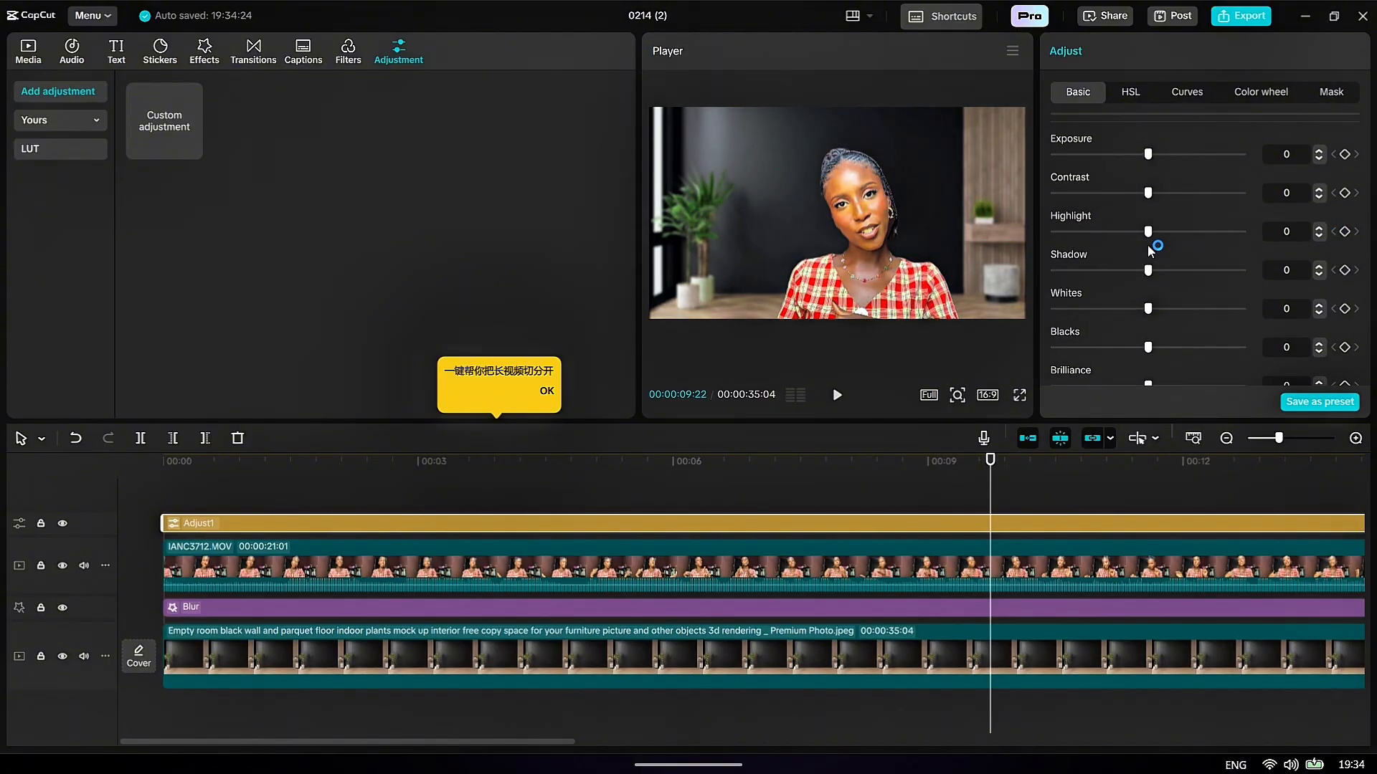
{"action": "scroll", "coordinate": [1141, 215], "scroll_direction": "up", "scroll_amount": 3}
Shorten the adjustment layer to about 00:28, scrub across its end to compare the footage with and without grading, and extend it again
{"action": "left_click_drag", "start_coordinate": [994, 508], "coordinate": [1228, 522]}
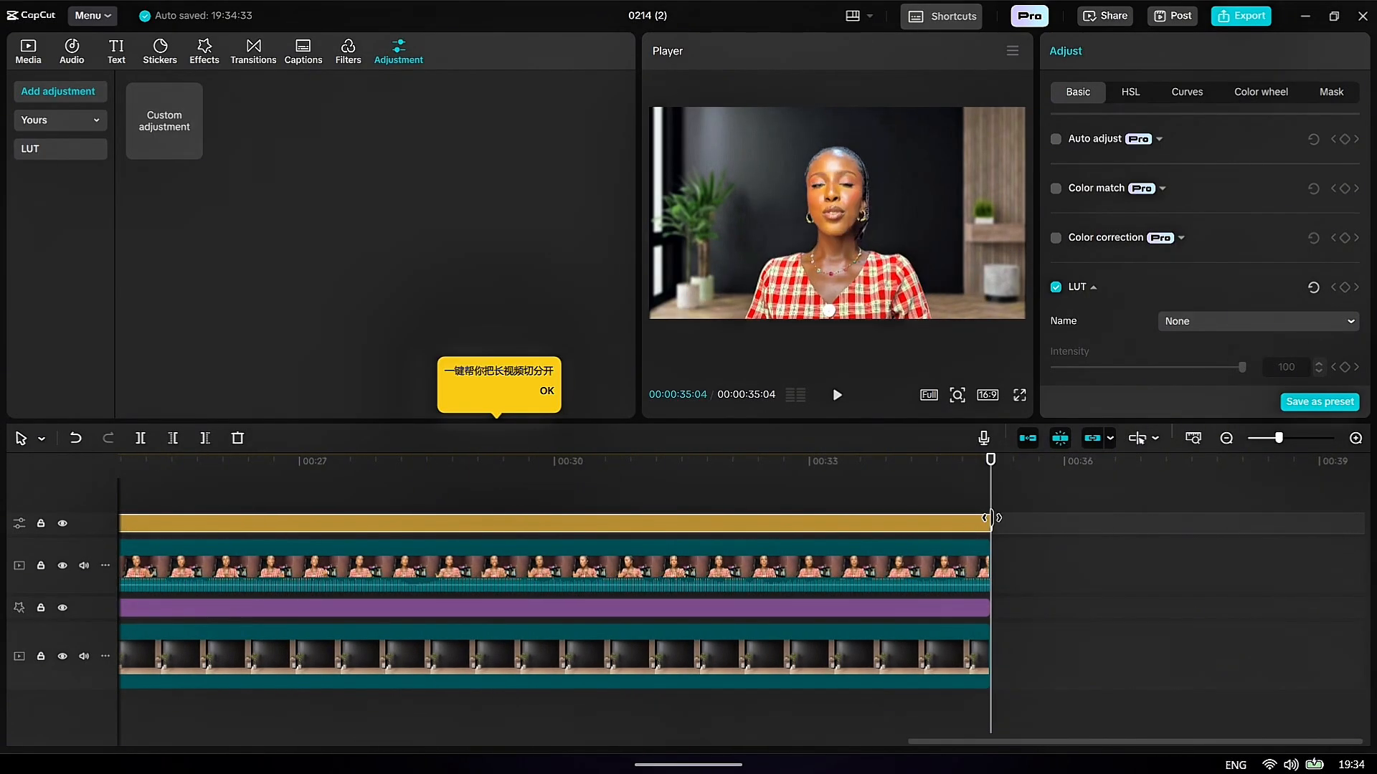
{"action": "left_click_drag", "start_coordinate": [991, 518], "coordinate": [402, 508]}
{"action": "left_click_drag", "start_coordinate": [990, 490], "coordinate": [268, 515]}
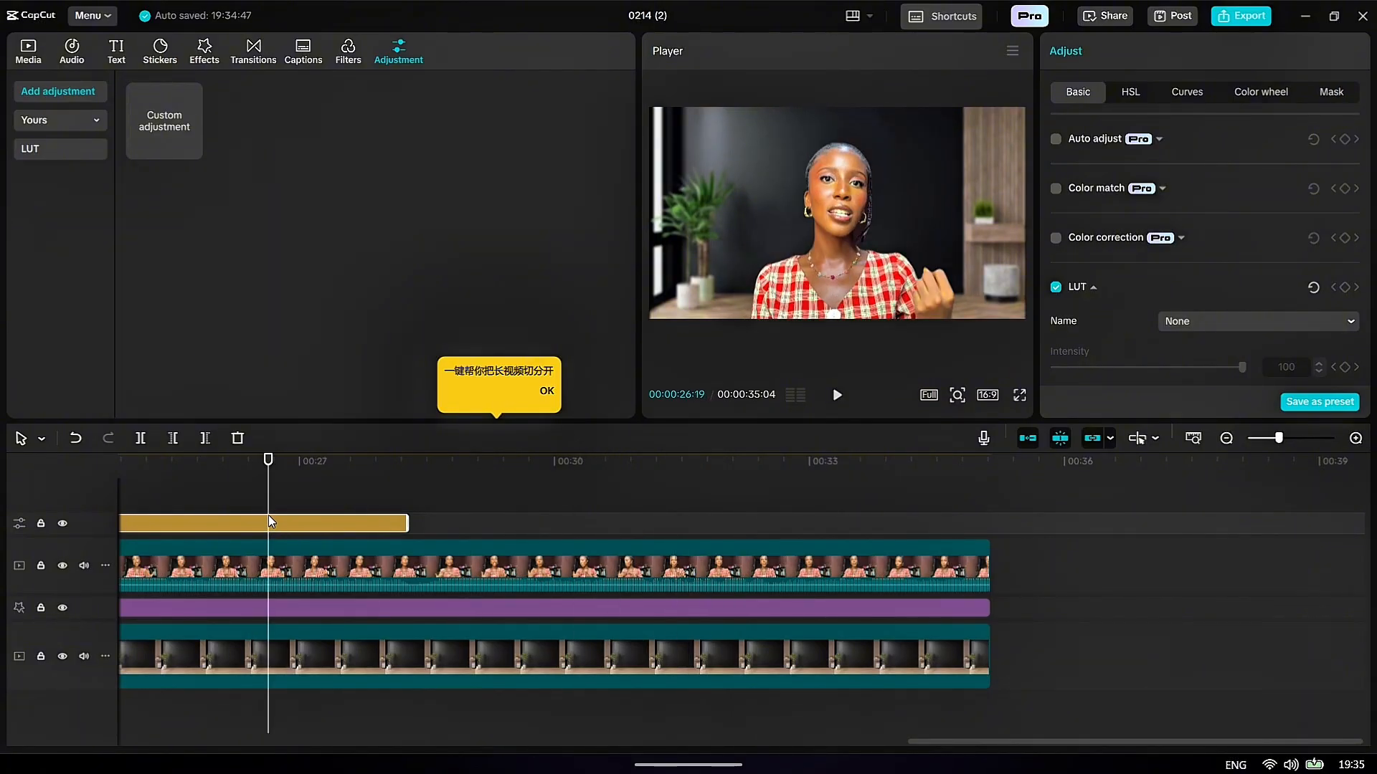
{"action": "left_click_drag", "start_coordinate": [407, 515], "coordinate": [985, 516]}
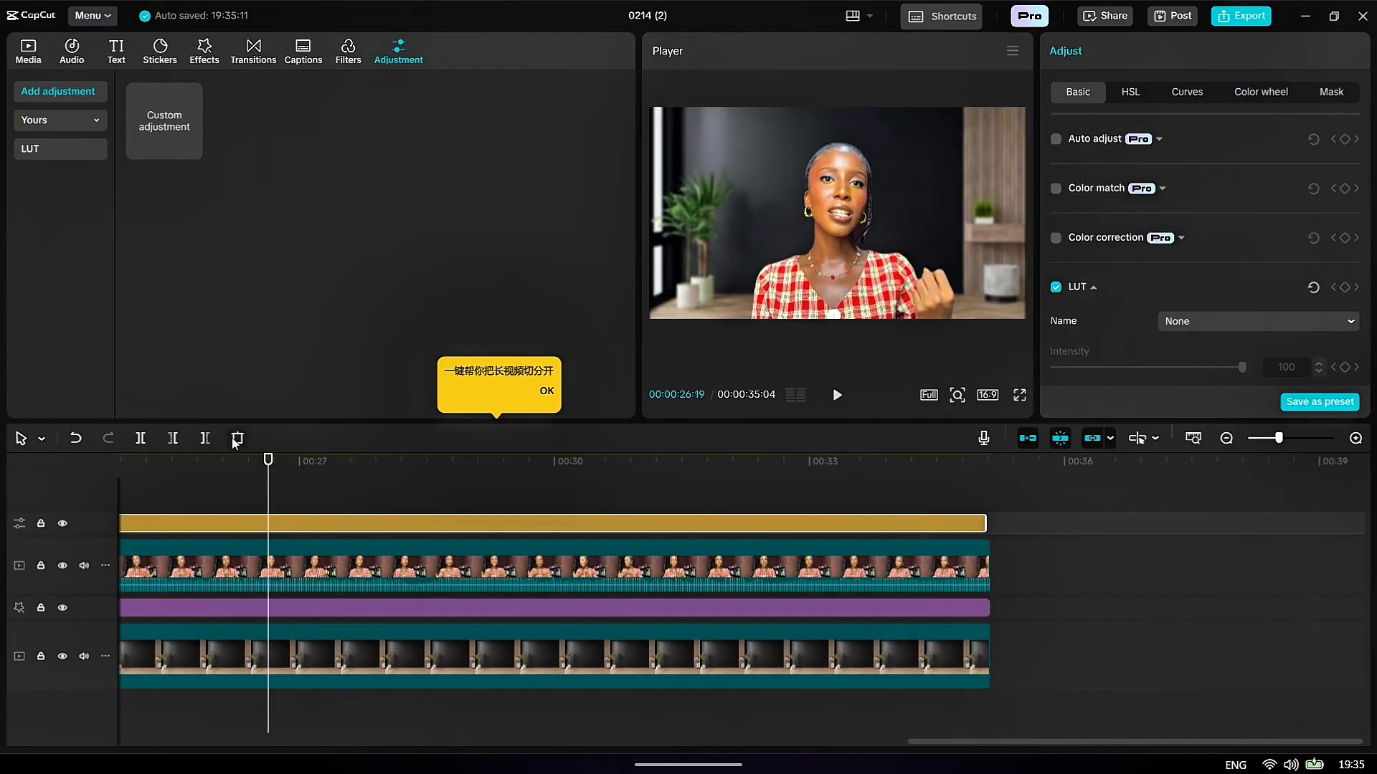
Play the graded video from the beginning for about five seconds and check the frame near 00:00:09
{"action": "left_click", "coordinate": [1343, 404]}
{"action": "left_click", "coordinate": [547, 393]}
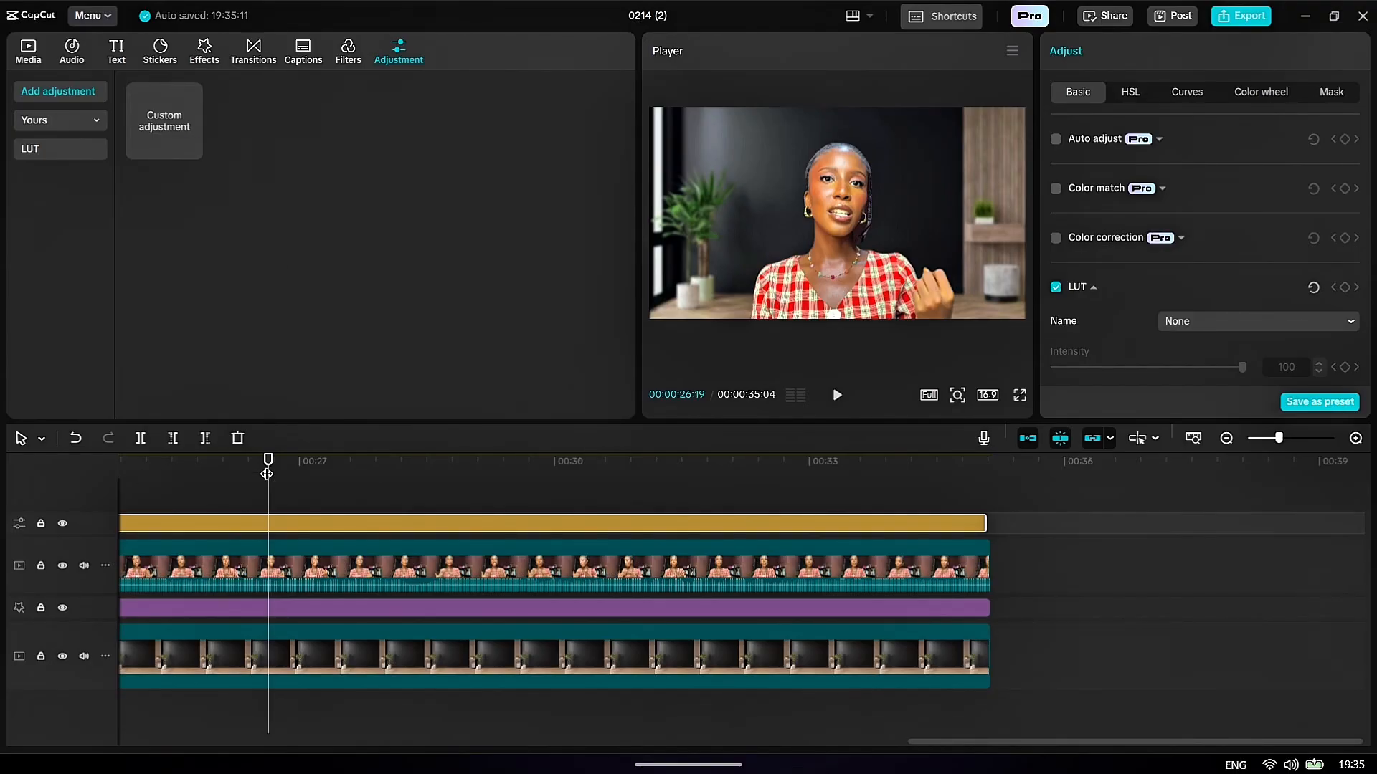
{"action": "left_click_drag", "start_coordinate": [268, 459], "coordinate": [29, 463]}
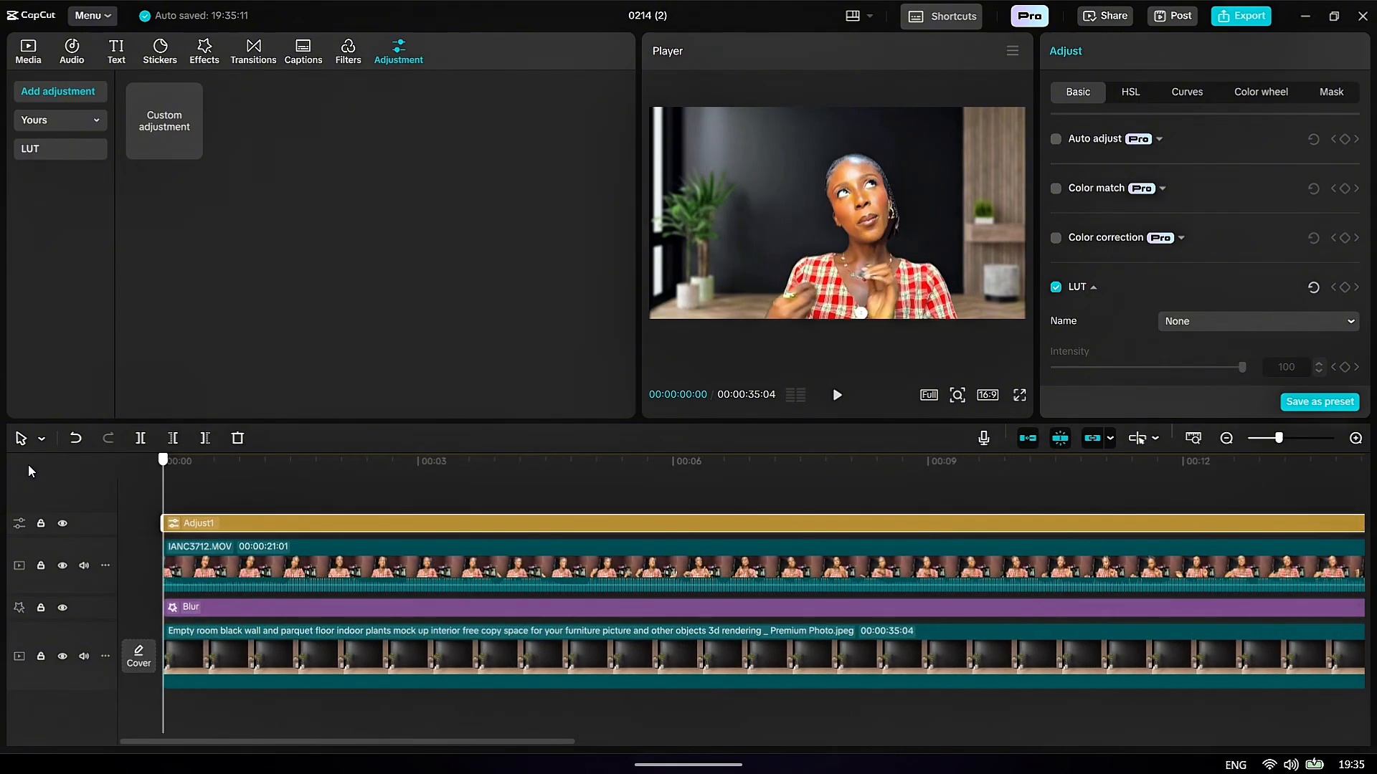
{"action": "left_click", "coordinate": [837, 396]}
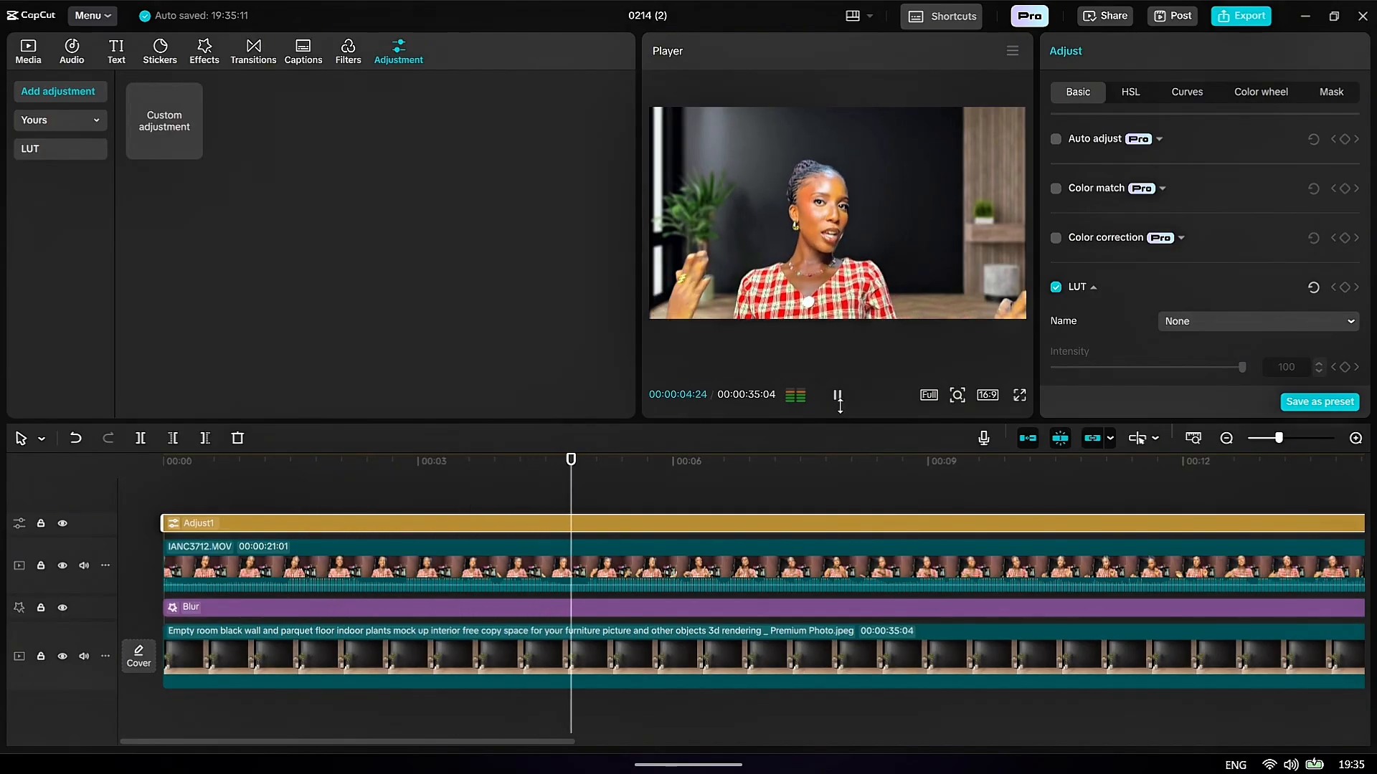
{"action": "left_click", "coordinate": [835, 397]}
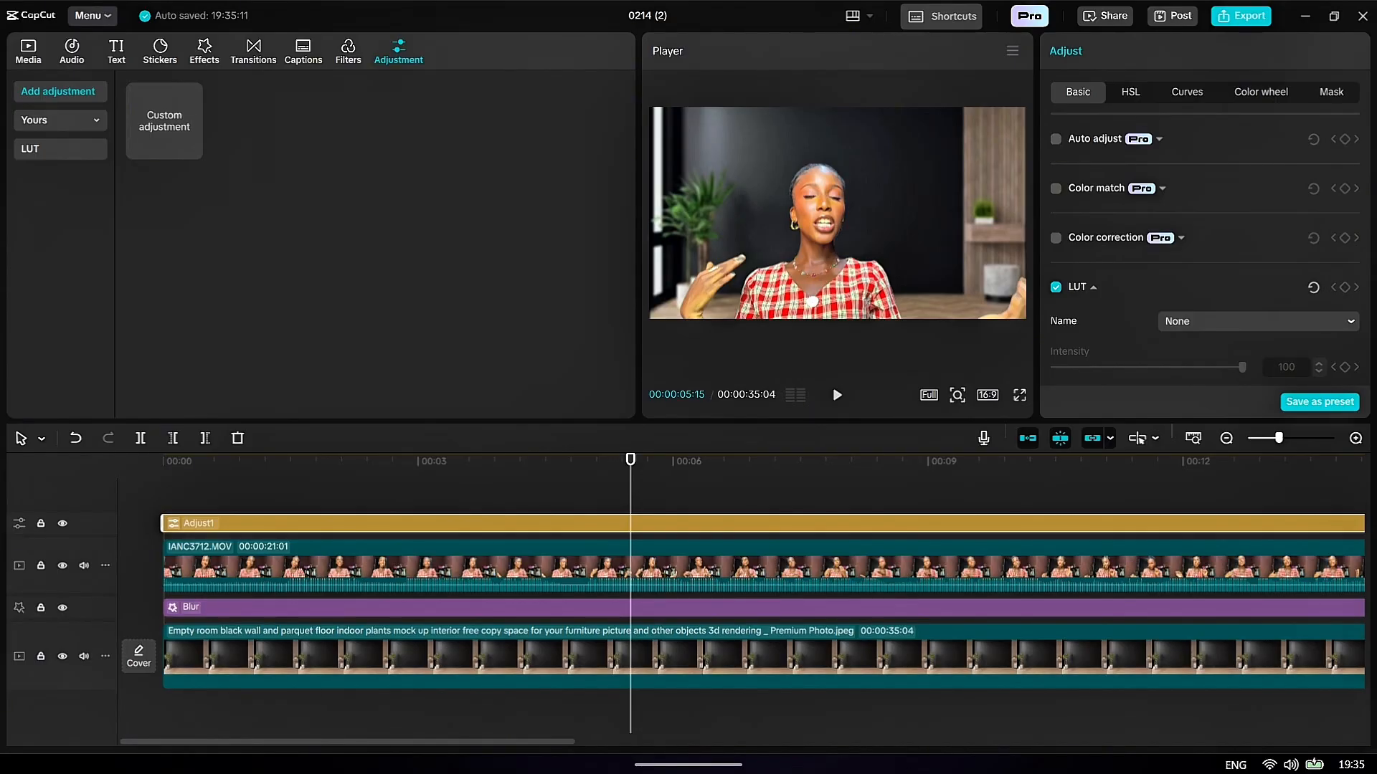
{"action": "mouse_move", "coordinate": [917, 770]}
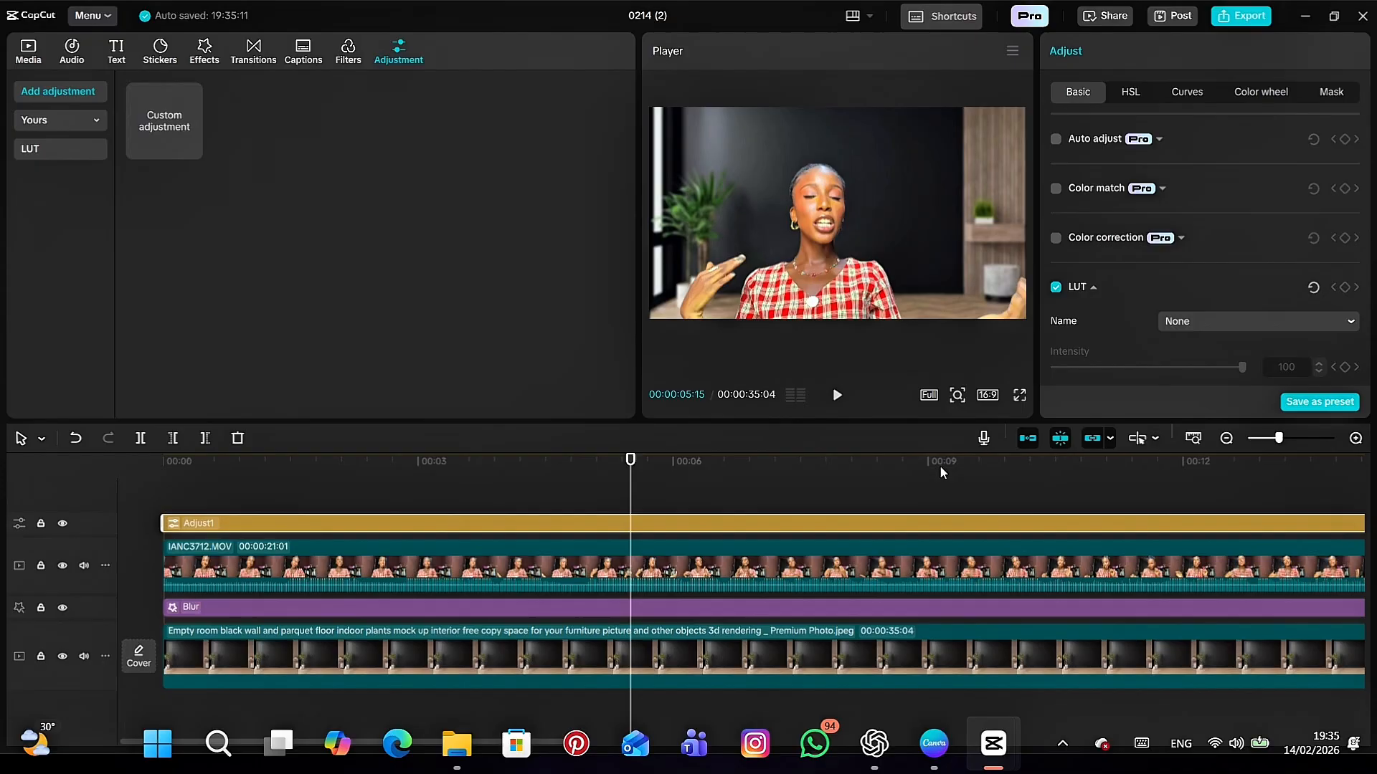
{"action": "left_click", "coordinate": [926, 477]}
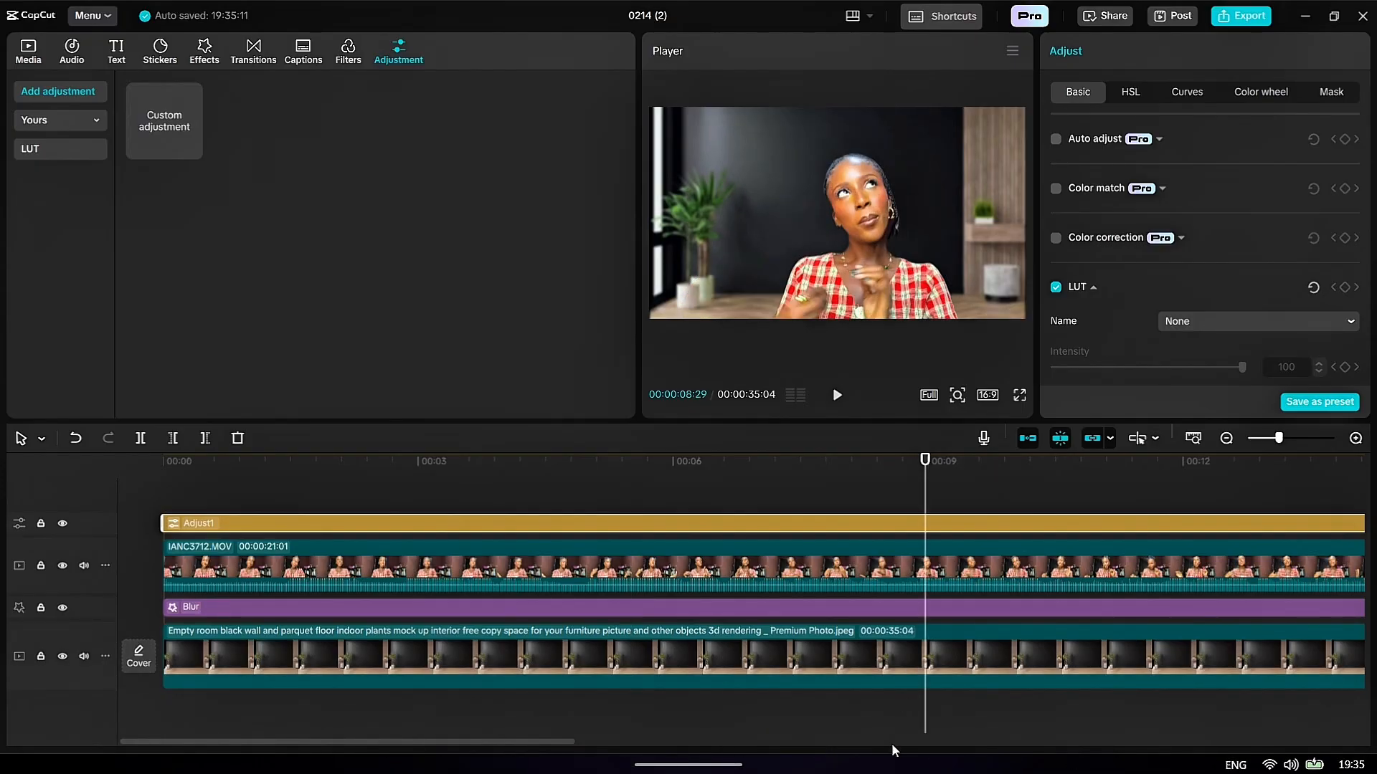